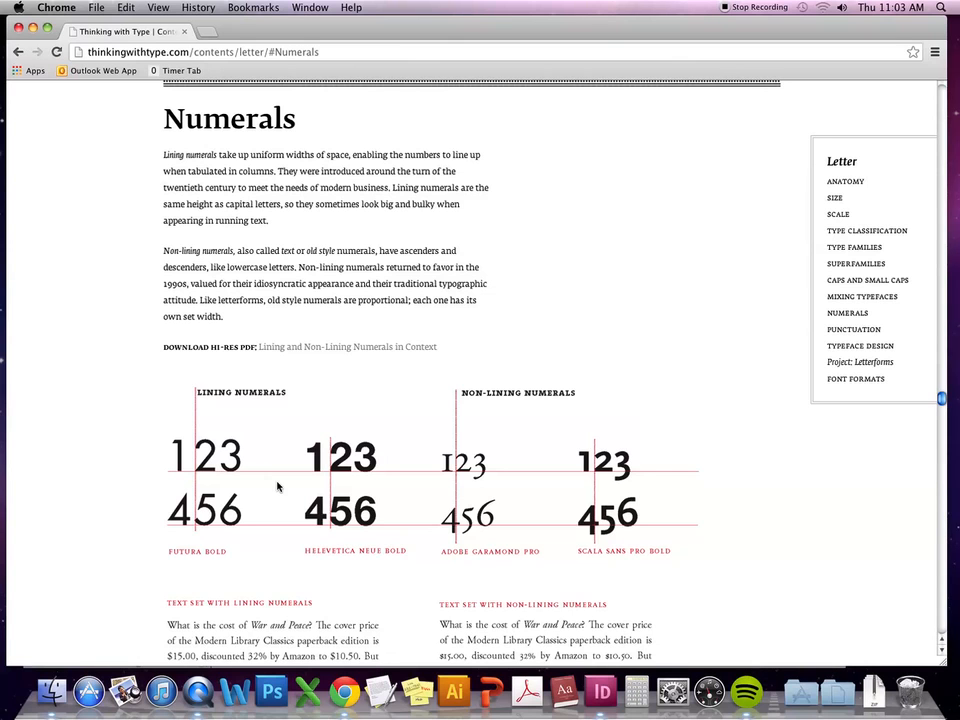
Examine the Numerals section of the Thinking with Type page, comparing lining and non-lining numerals in the samples and text examples.
scroll(465, 478, down, 3)
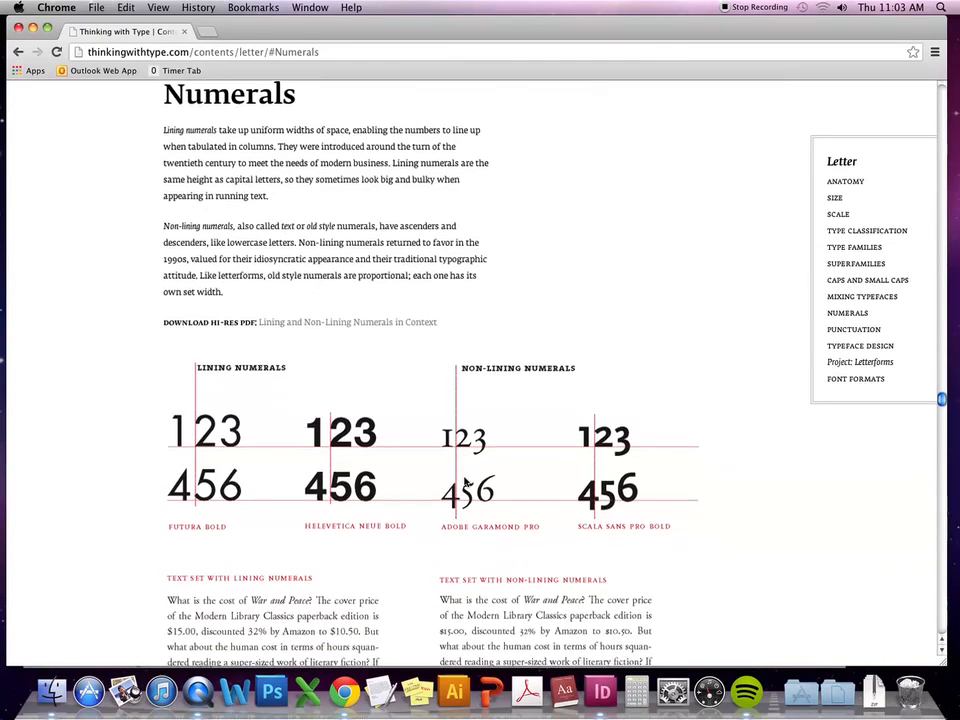
scroll(465, 482, down, 4)
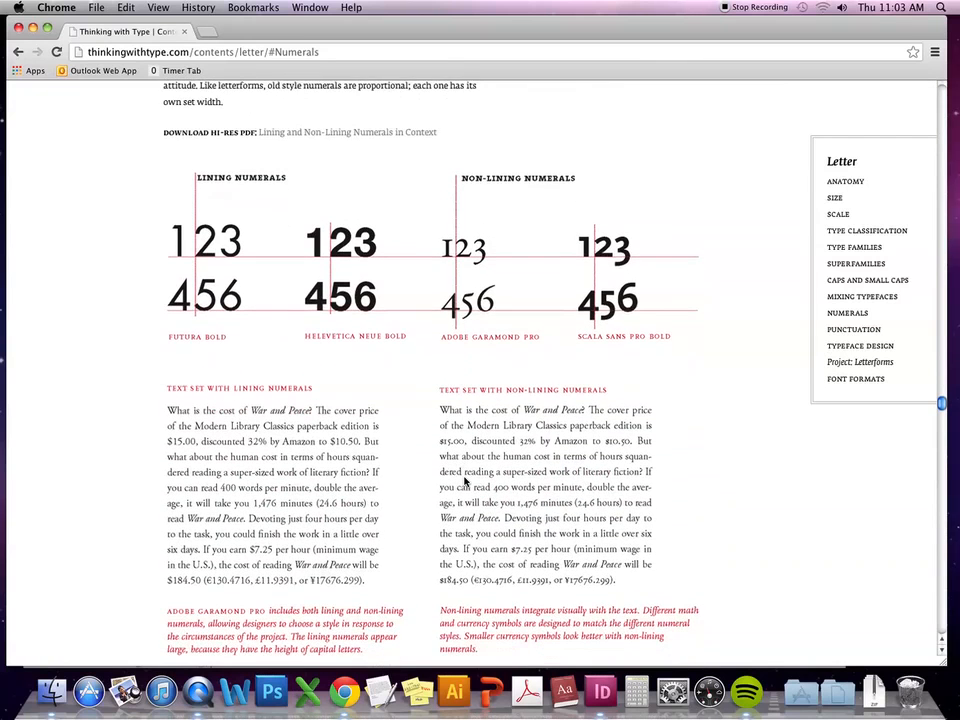
scroll(465, 482, down, 2)
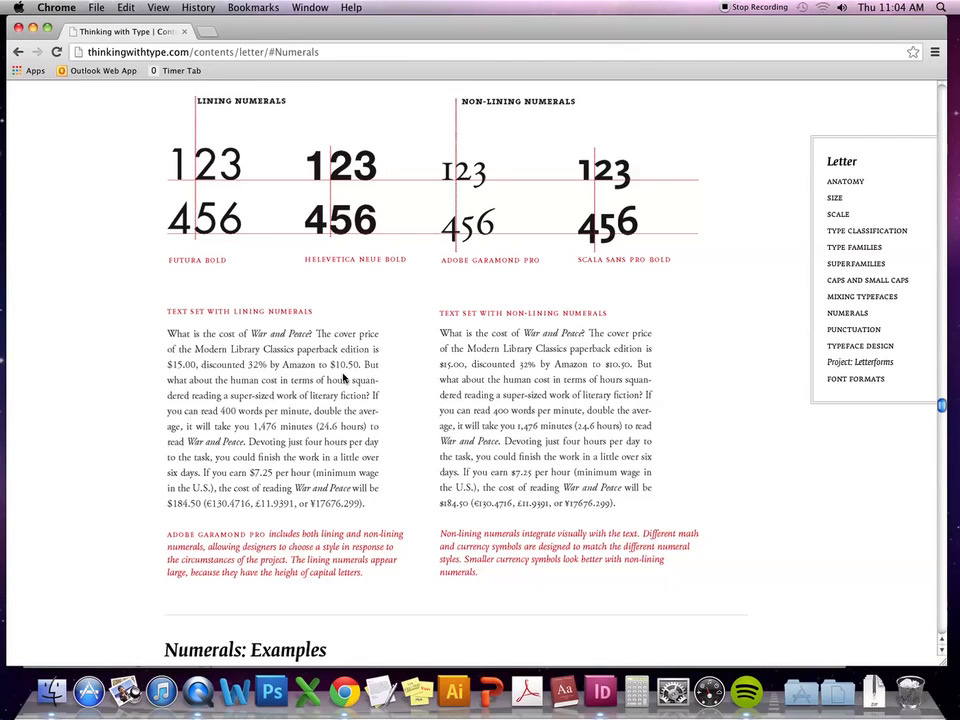
scroll(343, 378, down, 6)
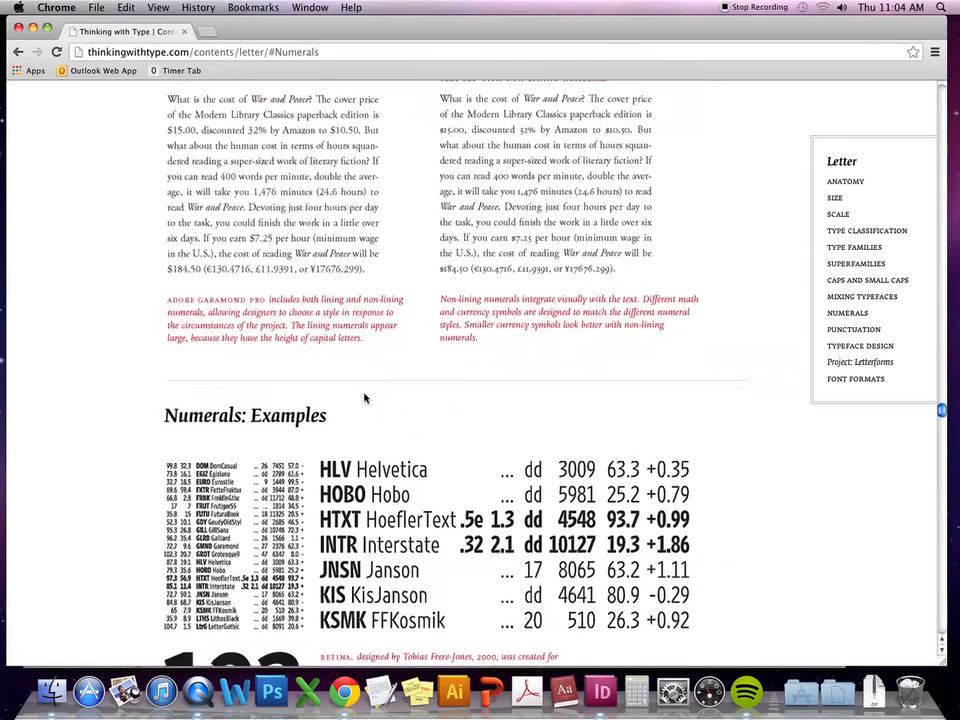
scroll(367, 398, down, 2)
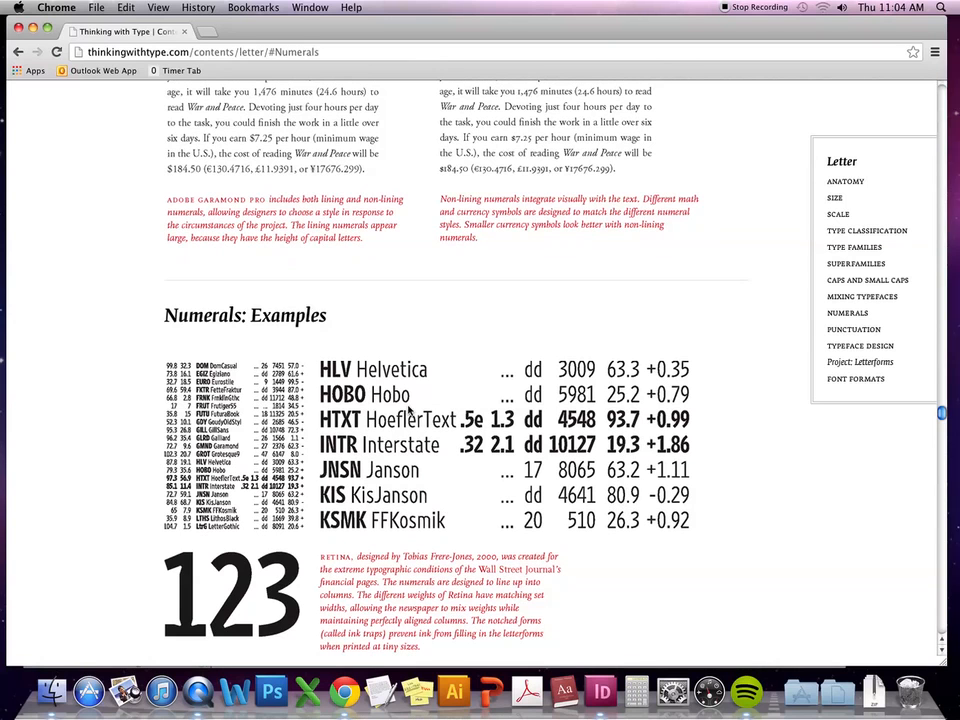
scroll(423, 393, up, 5)
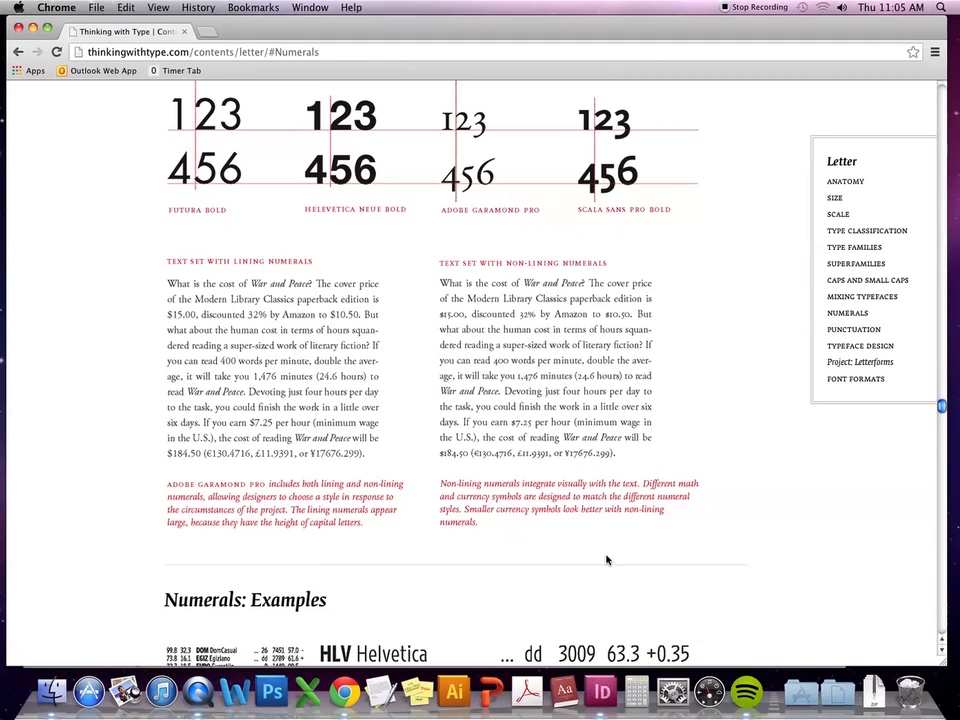
Switch to the InDesign document, collapse the Links list and show the Character settings alongside the Character Styles.
click(598, 700)
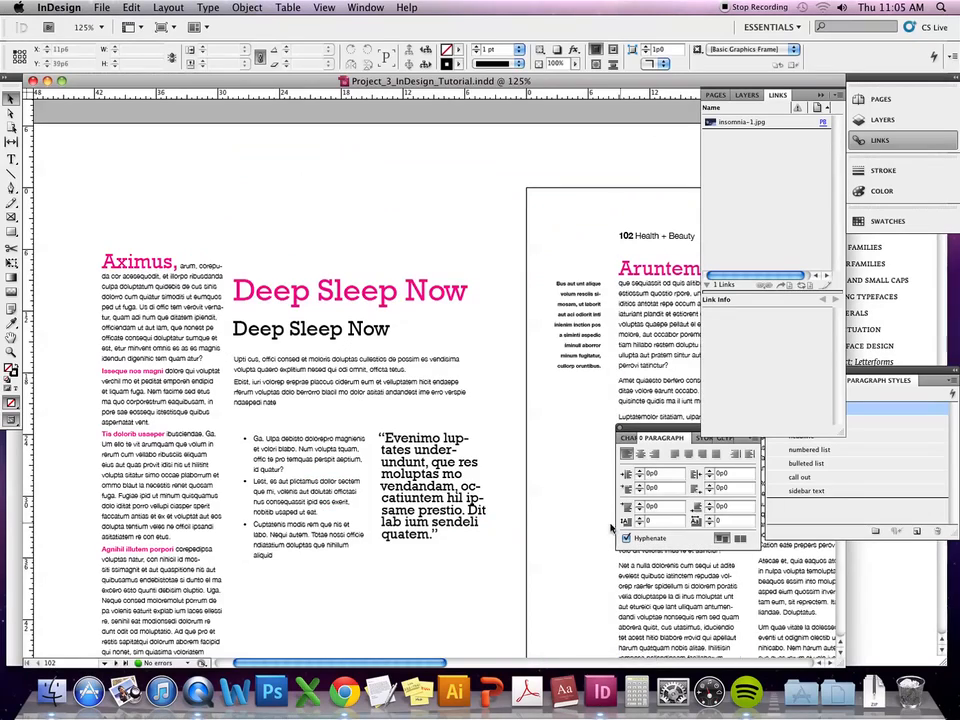
scroll(527, 600, right, 10)
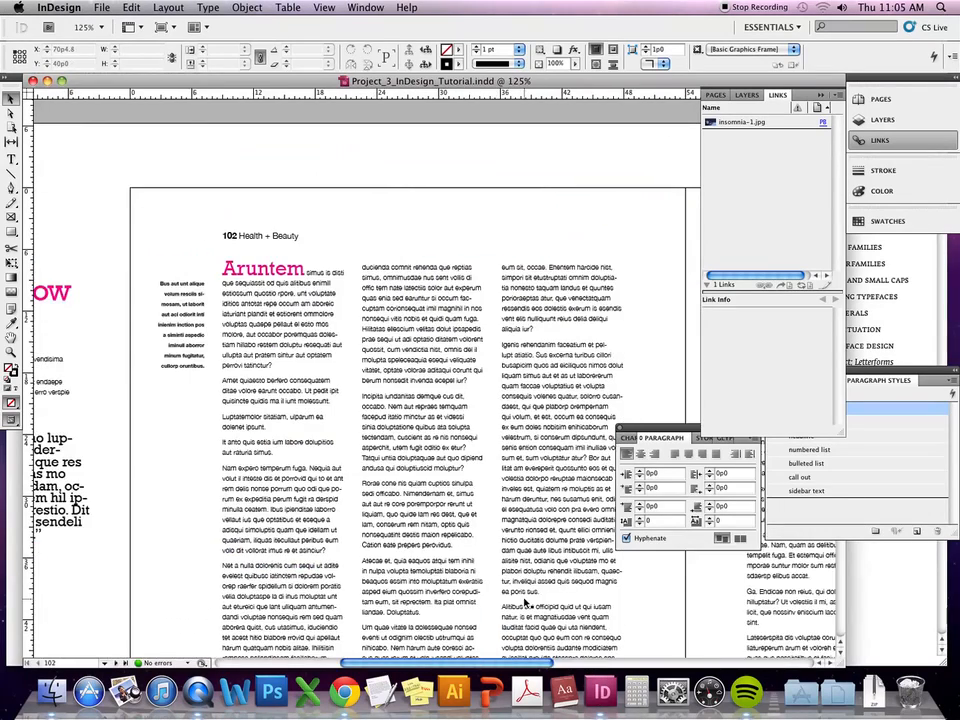
click(821, 95)
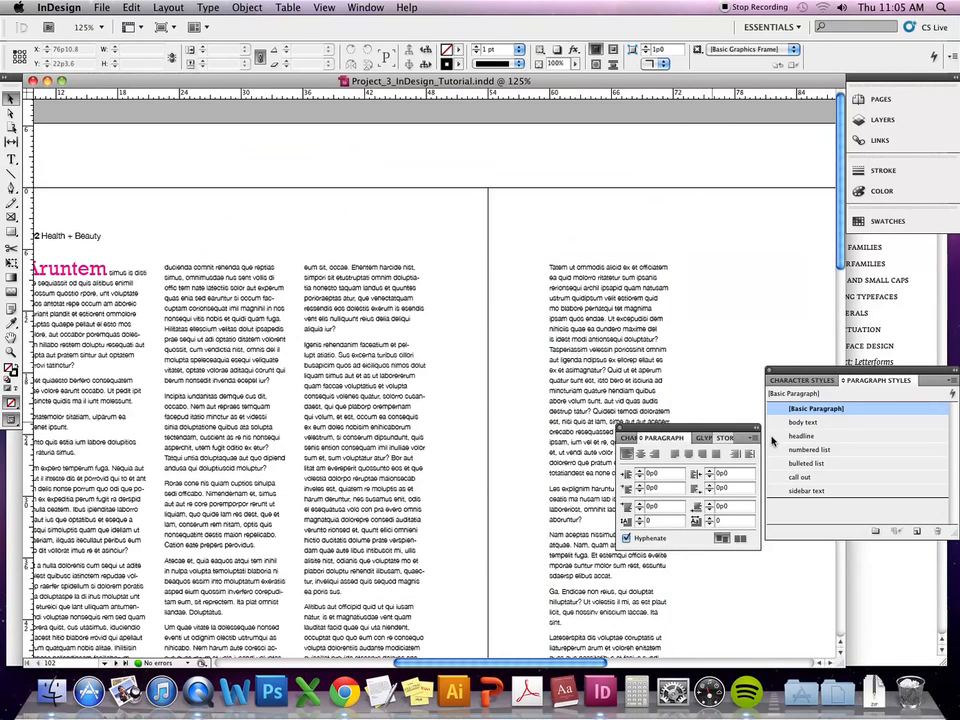
mouse_move(708, 438)
mouse_down()
mouse_move(763, 430)
mouse_move(705, 447)
mouse_up()
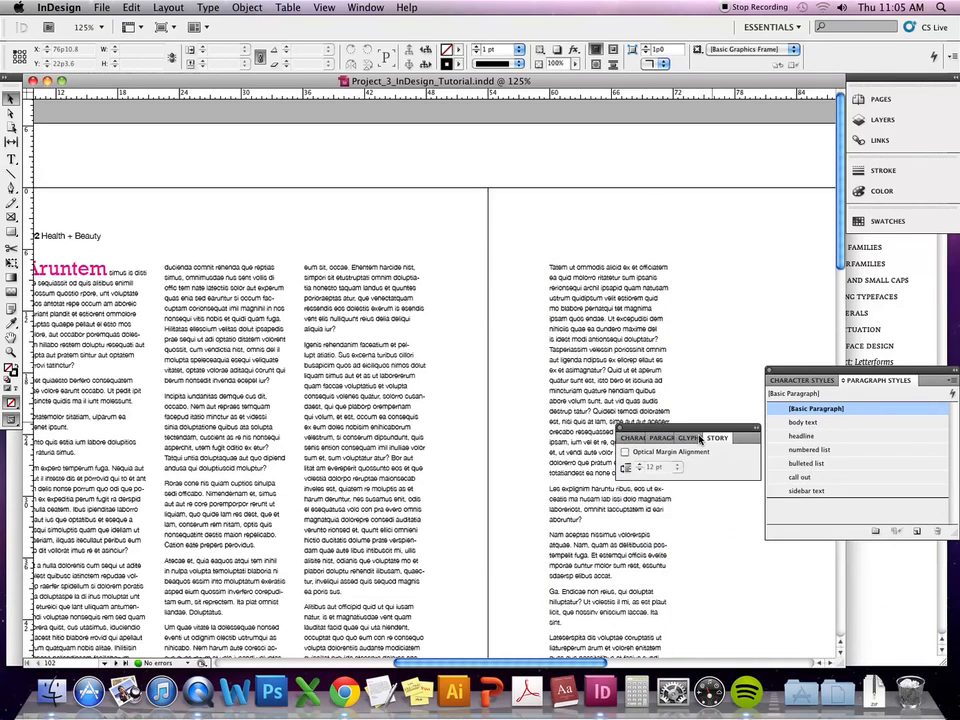
click(806, 381)
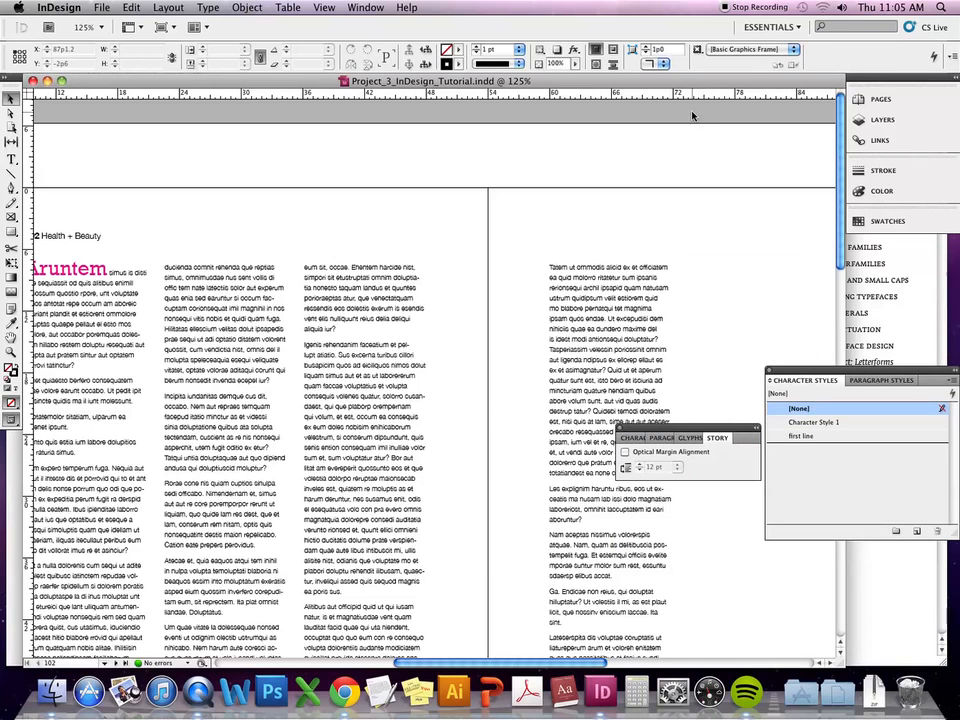
click(636, 441)
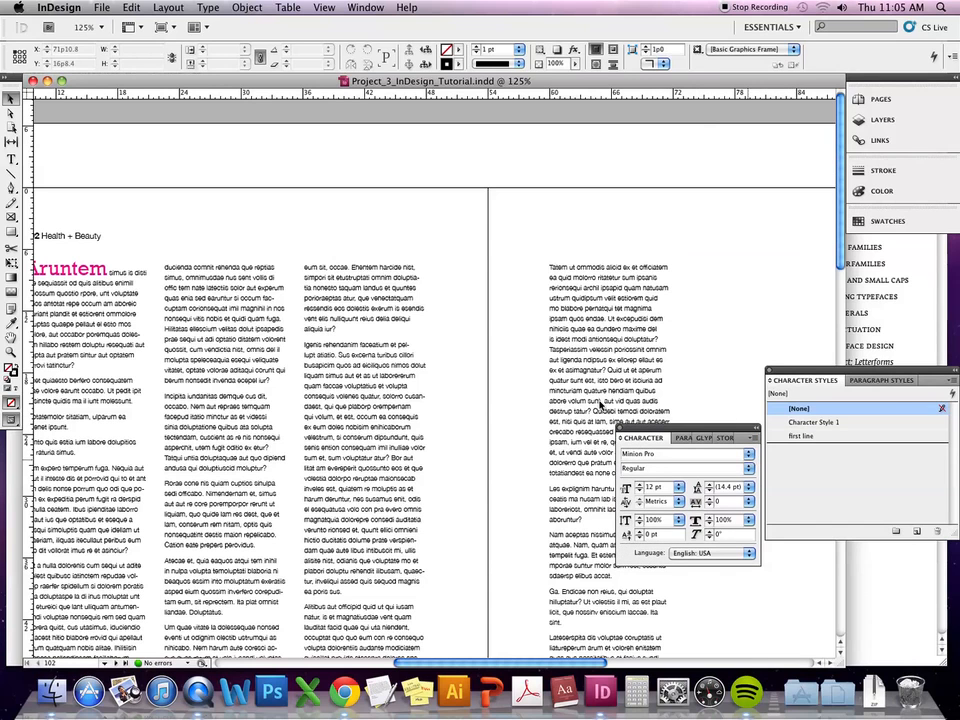
Look through the installed font families and their style variants in the Character settings, then close the list.
click(684, 457)
click(684, 457)
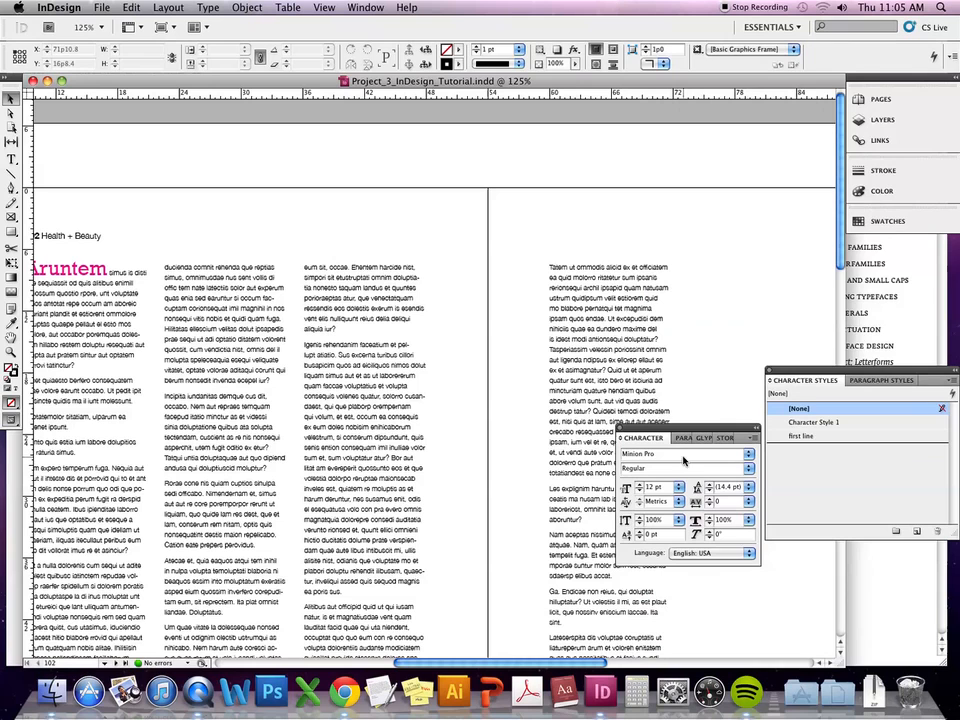
click(748, 457)
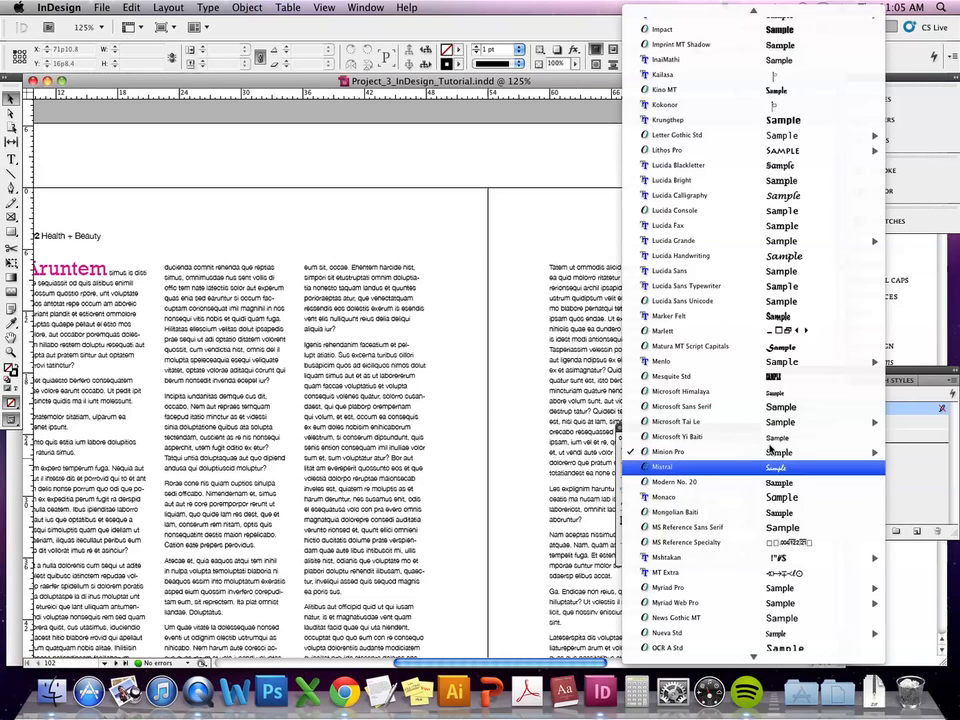
scroll(786, 400, up, 6)
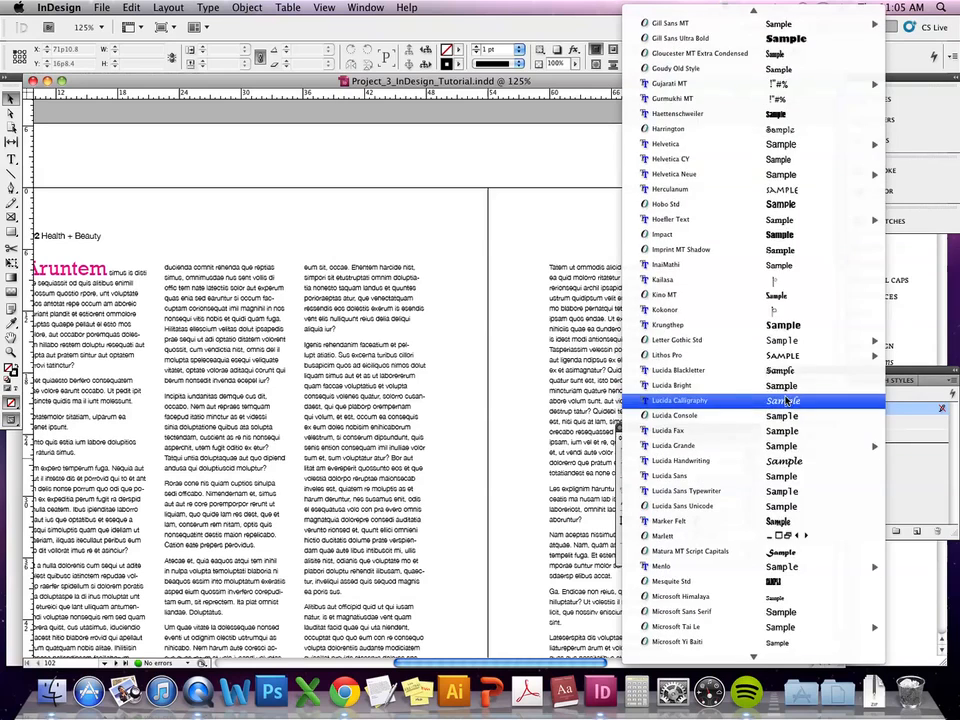
scroll(786, 400, up, 8)
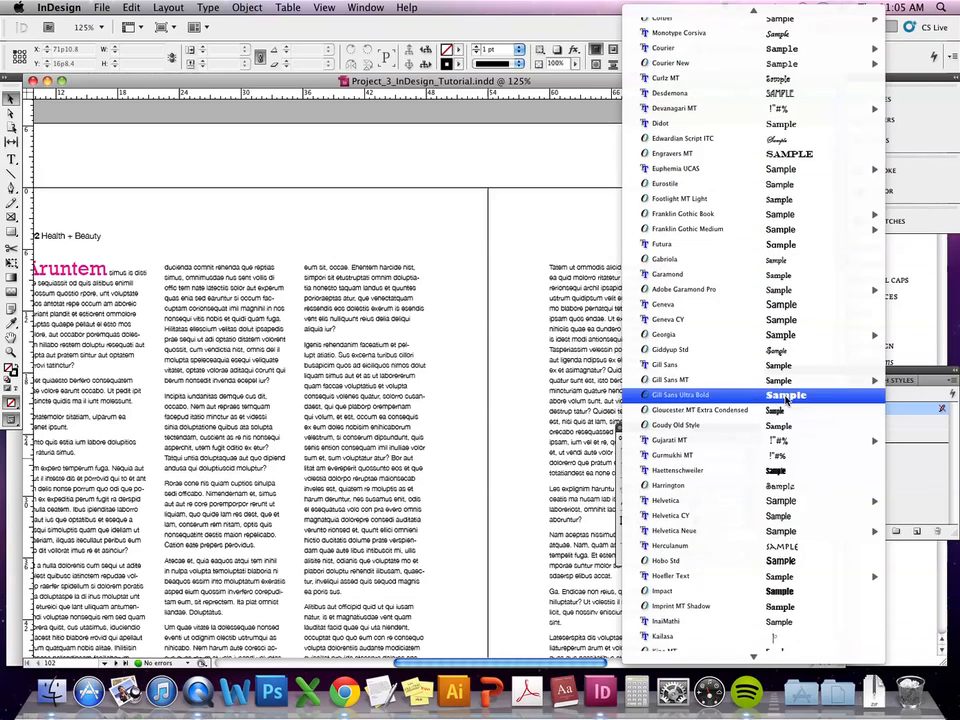
scroll(786, 400, up, 5)
scroll(786, 400, up, 11)
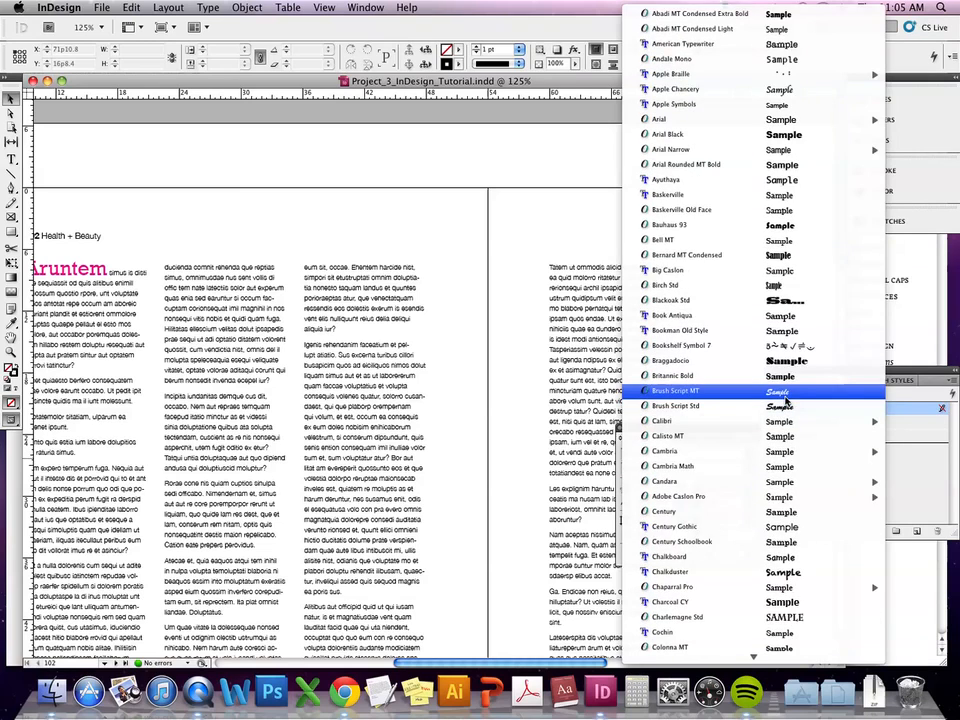
scroll(786, 400, down, 20)
scroll(786, 400, down, 9)
scroll(786, 401, down, 2)
scroll(786, 400, up, 3)
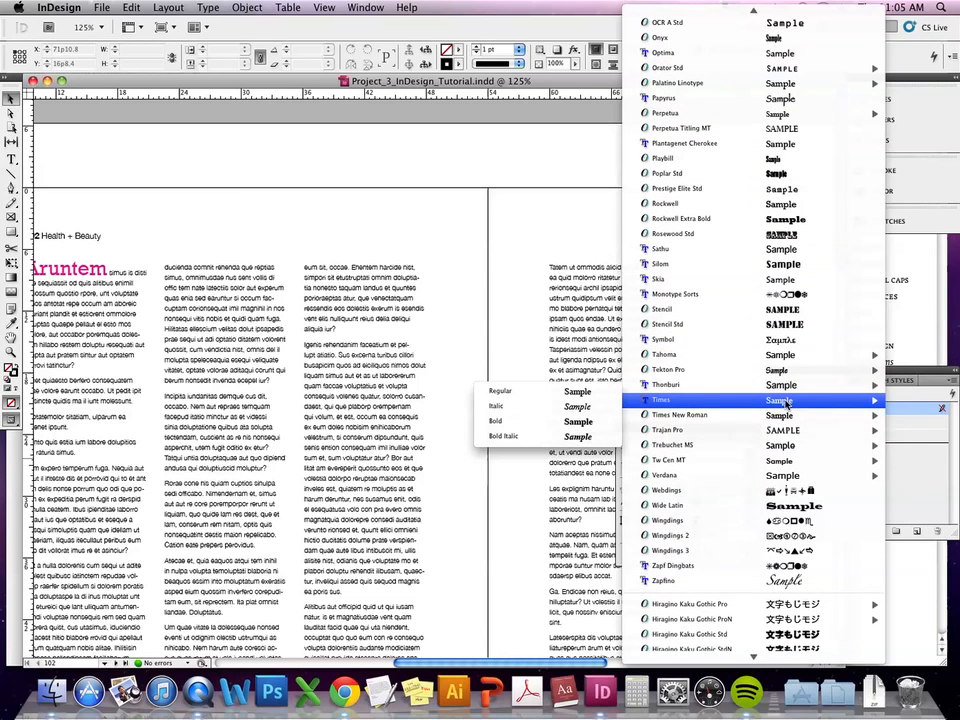
mouse_move(763, 414)
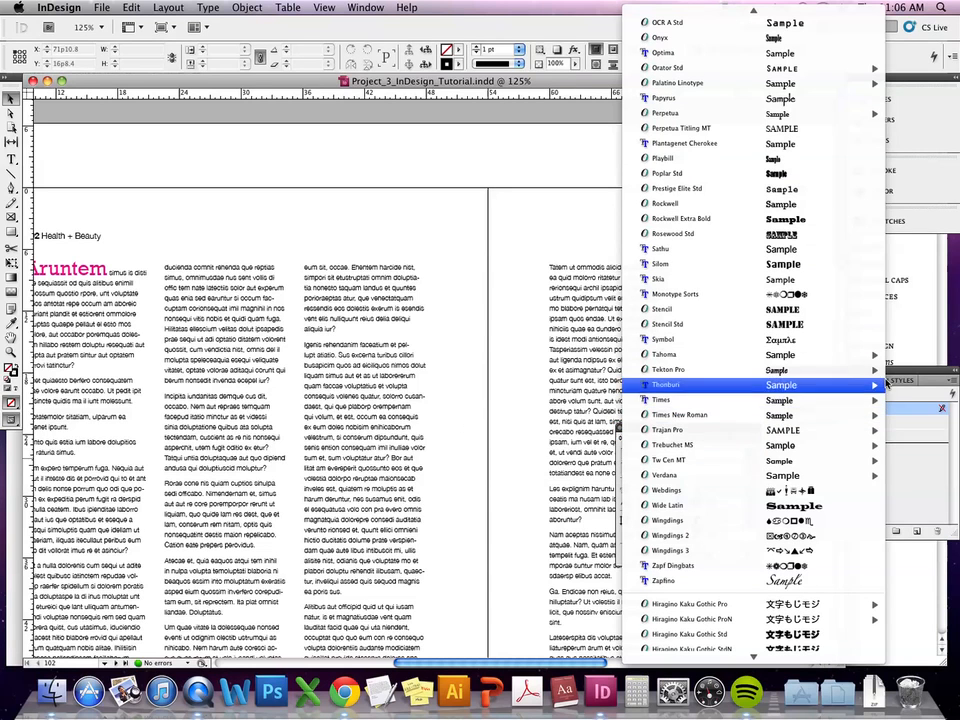
click(900, 459)
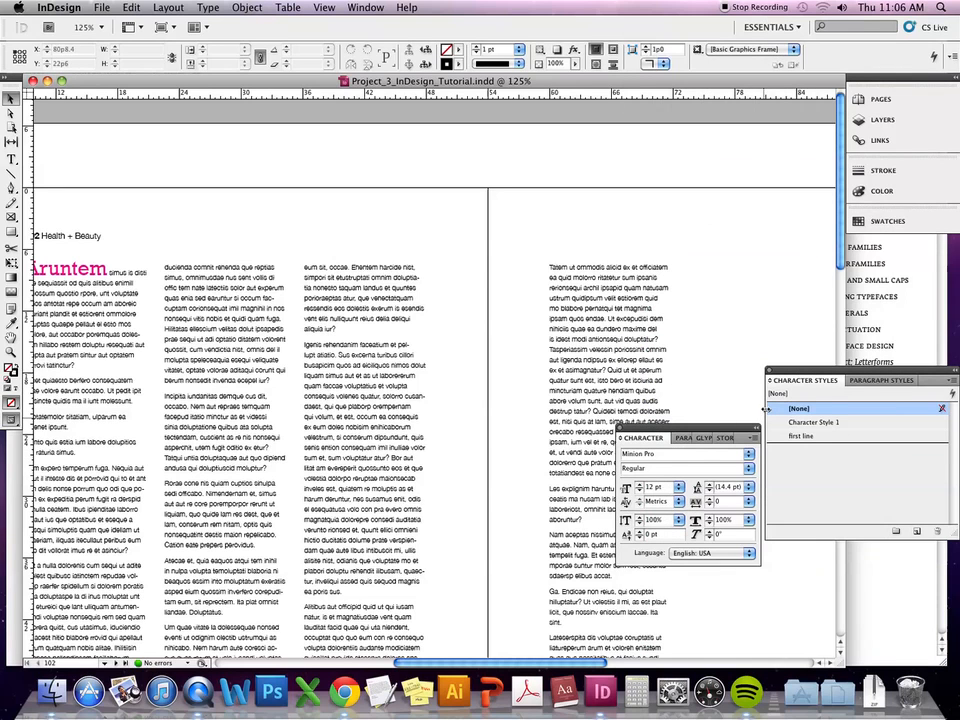
Show the Minion Pro glyphs in an enlarged Glyphs view and check its entry among the Type & Tables windows.
click(701, 440)
drag(748, 553, 843, 655)
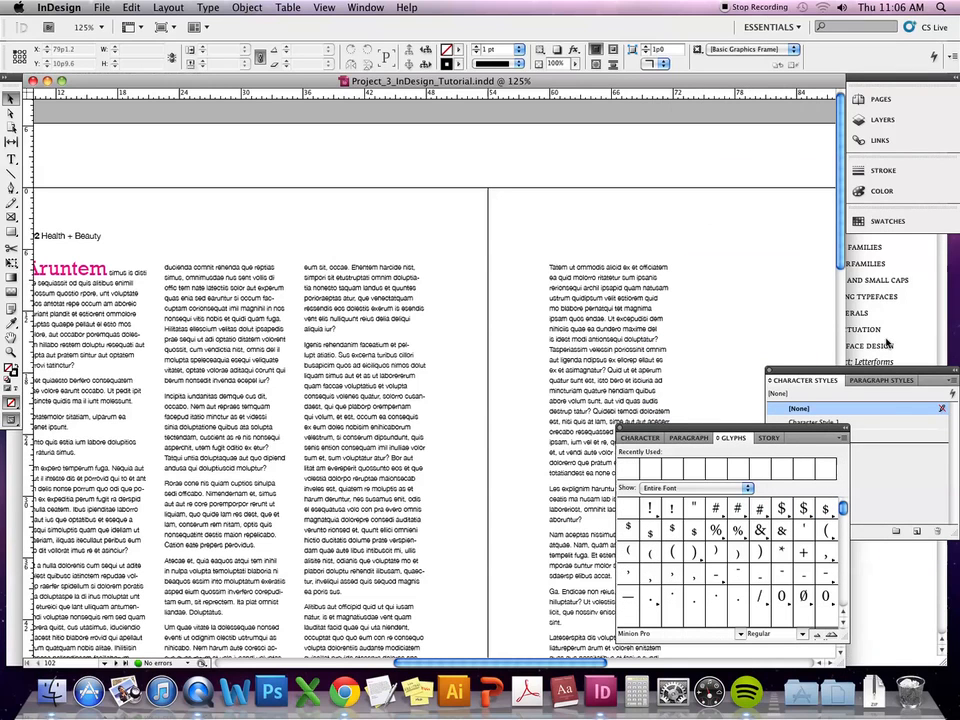
click(335, 6)
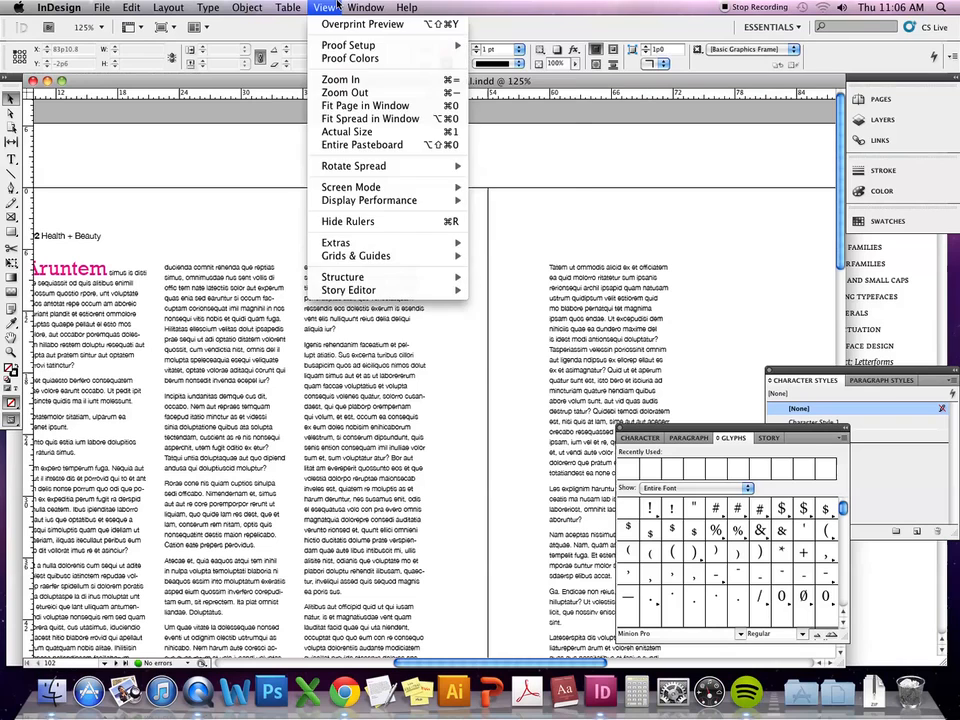
mouse_move(365, 7)
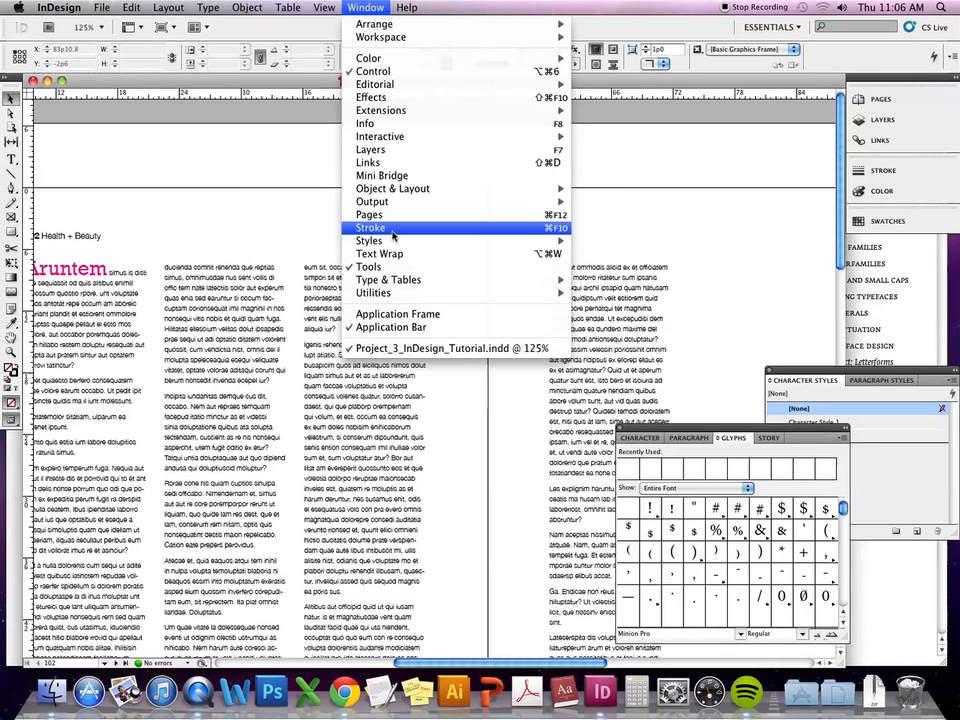
mouse_move(398, 280)
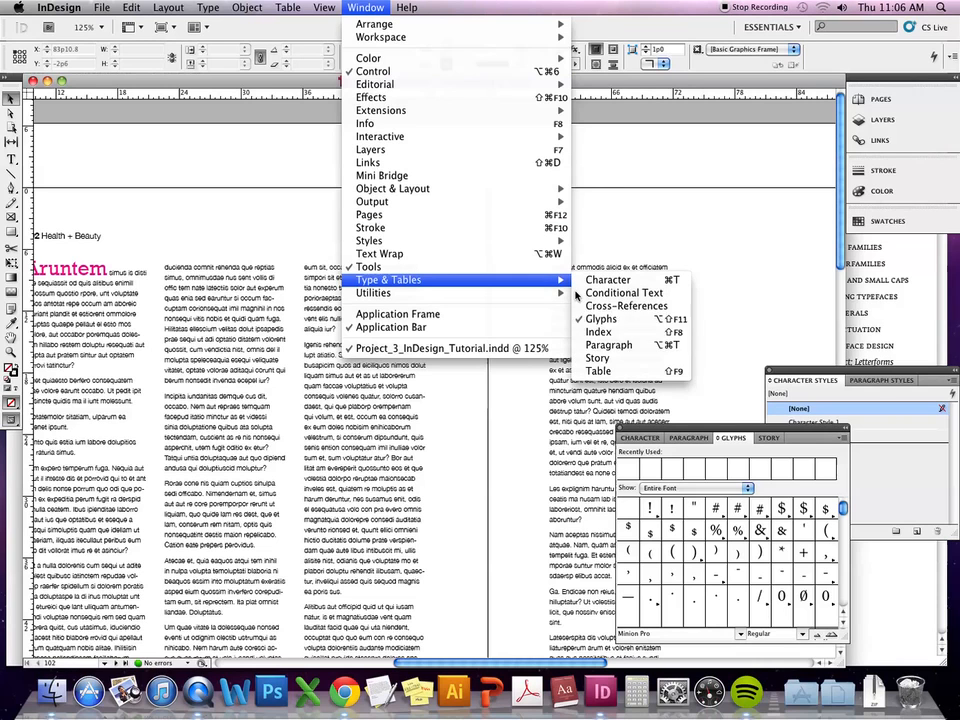
click(775, 496)
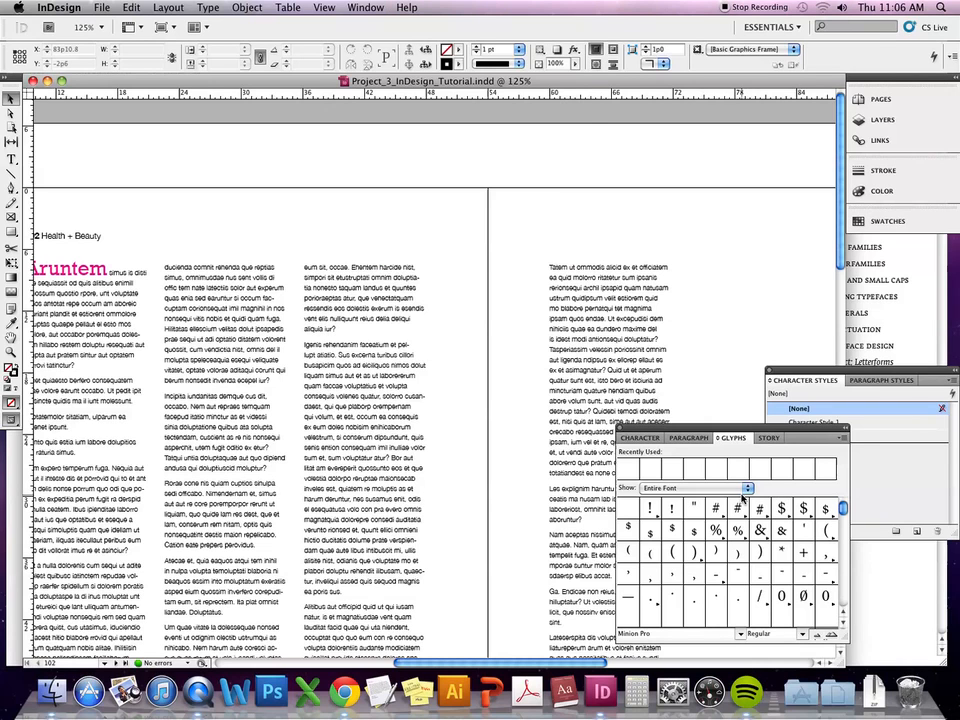
Look through the full Minion Pro glyph set and filter it to show only Numbers.
drag(843, 509, 843, 526)
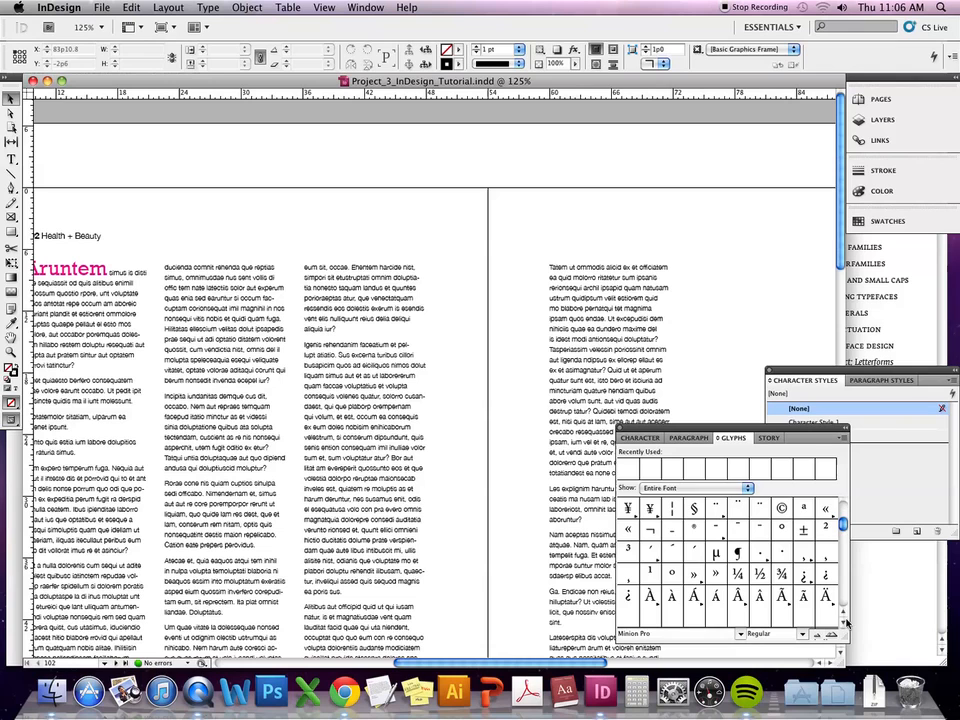
click(740, 488)
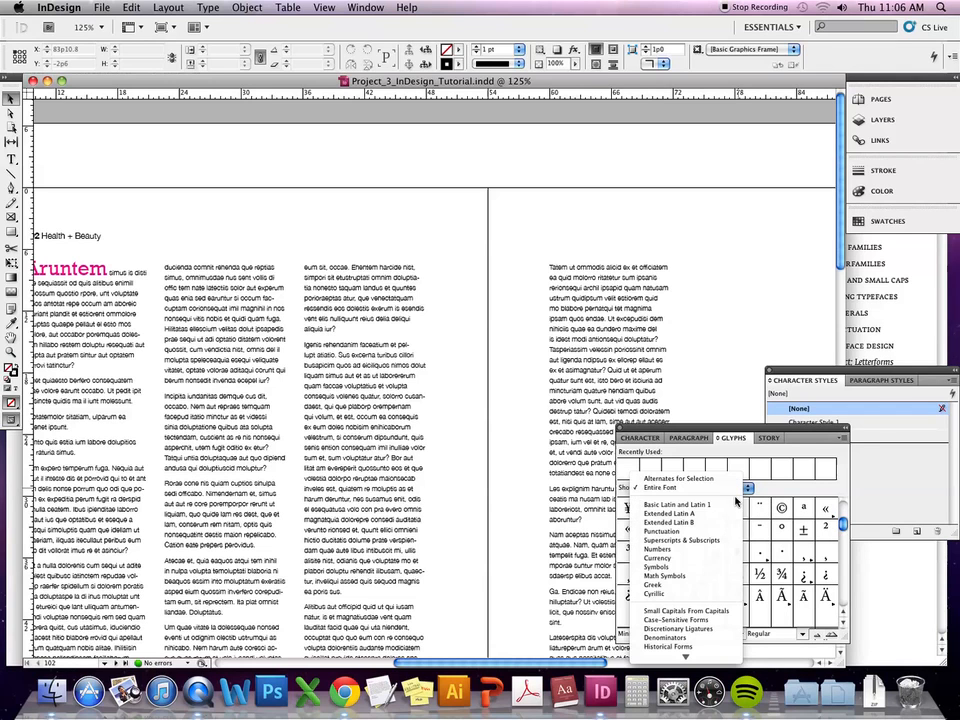
click(718, 549)
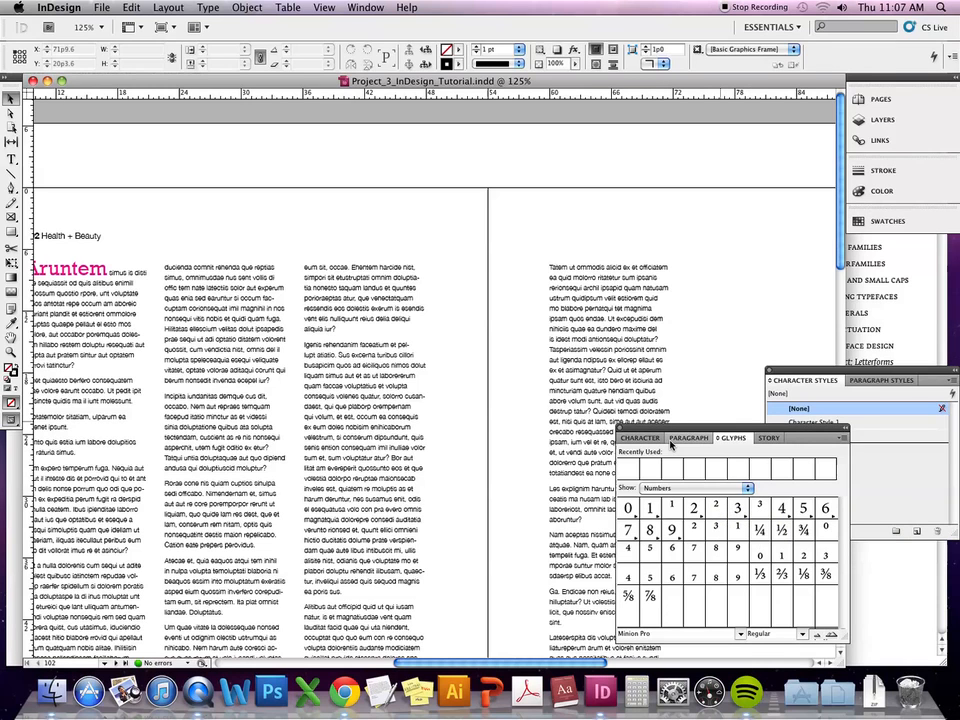
Return to the Thinking with Type page in Chrome and read the Punctuation section, including commonly abused punctuation marks and hanging quotation marks.
click(881, 598)
scroll(538, 377, down, 10)
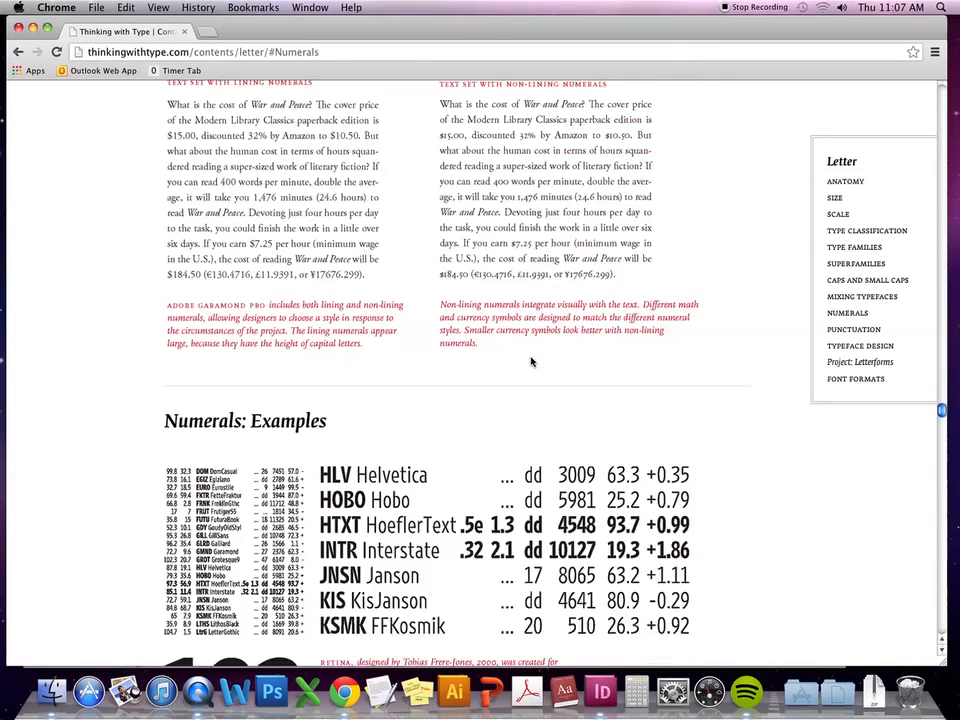
scroll(531, 361, down, 5)
scroll(531, 361, down, 5)
scroll(531, 361, down, 1)
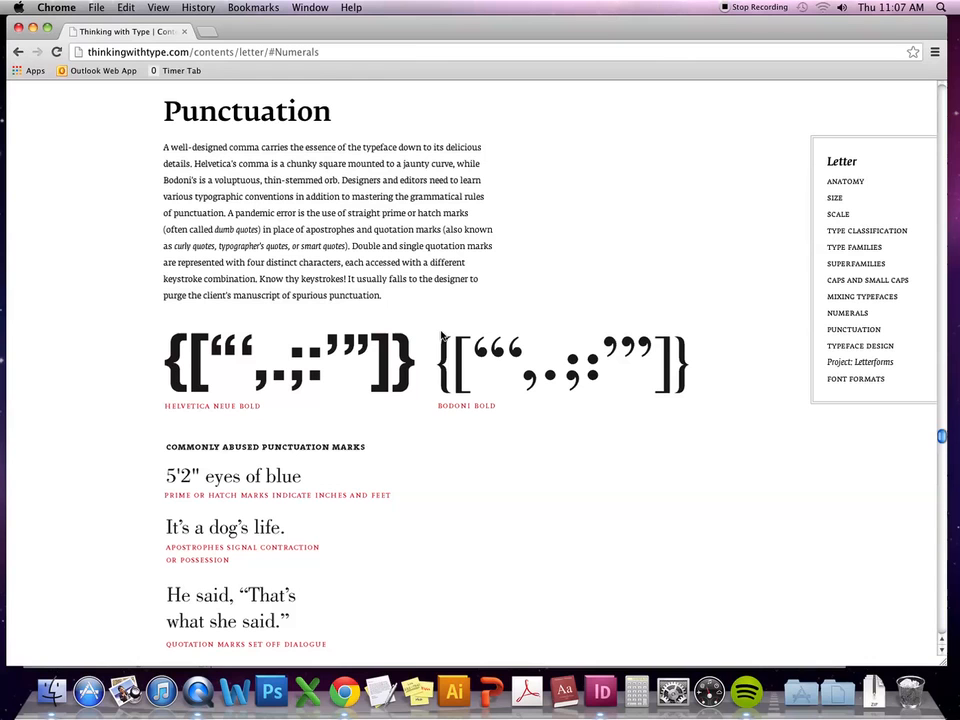
scroll(200, 480, down, 1)
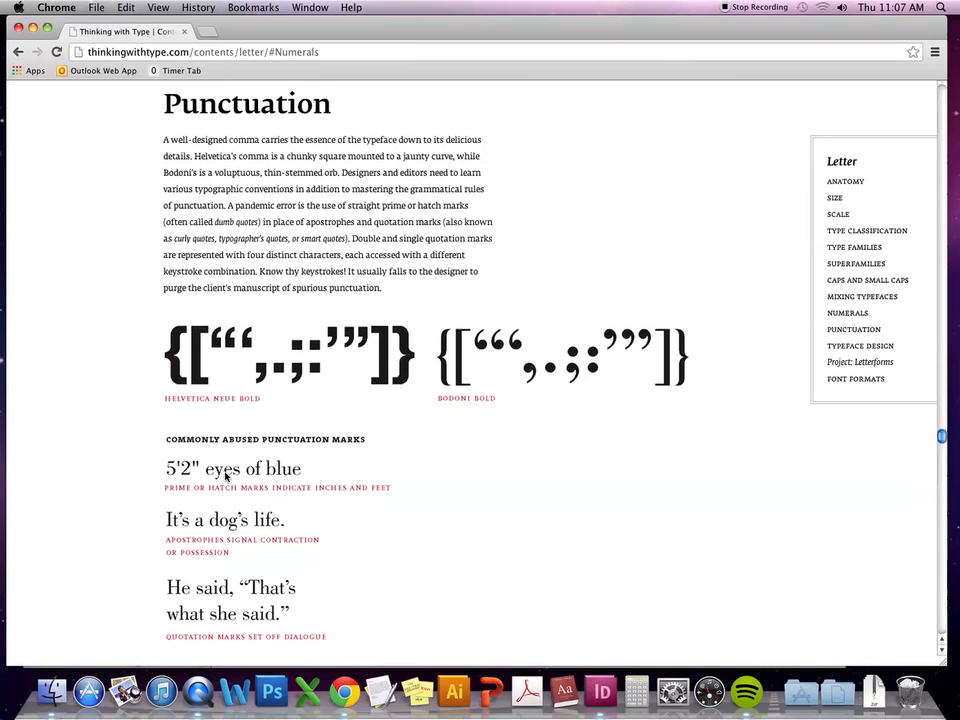
scroll(226, 477, down, 1)
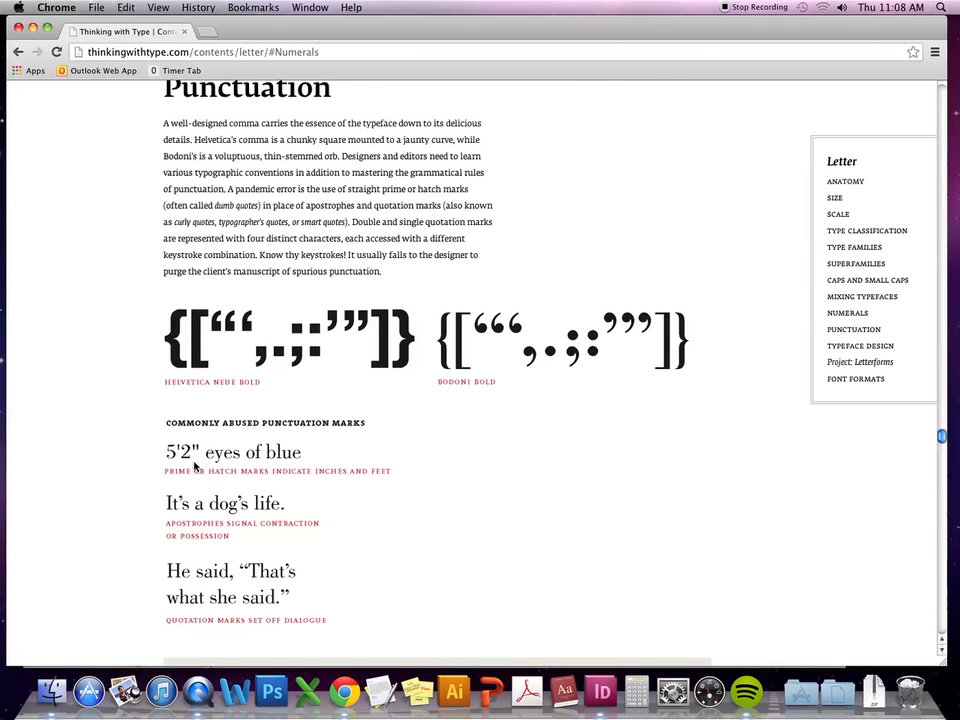
scroll(204, 456, down, 3)
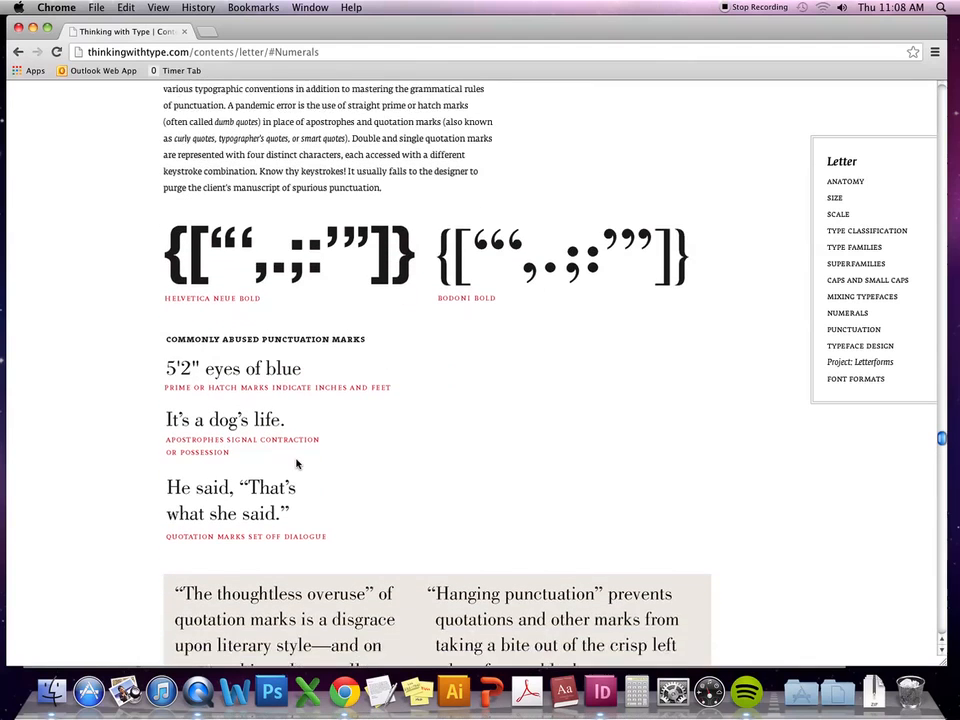
scroll(297, 463, down, 2)
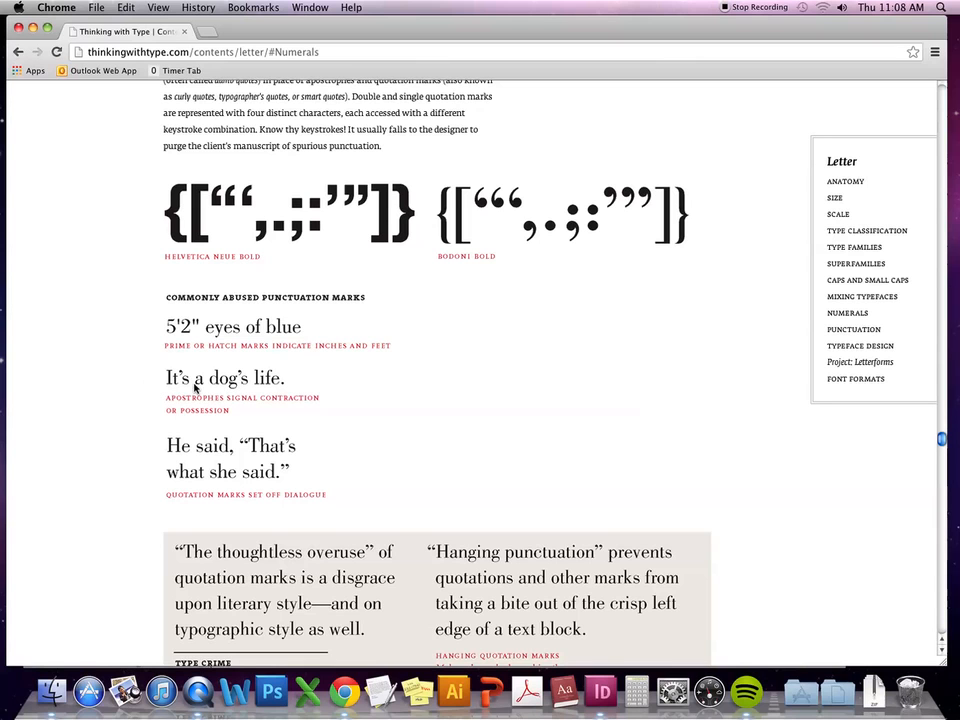
scroll(195, 387, down, 3)
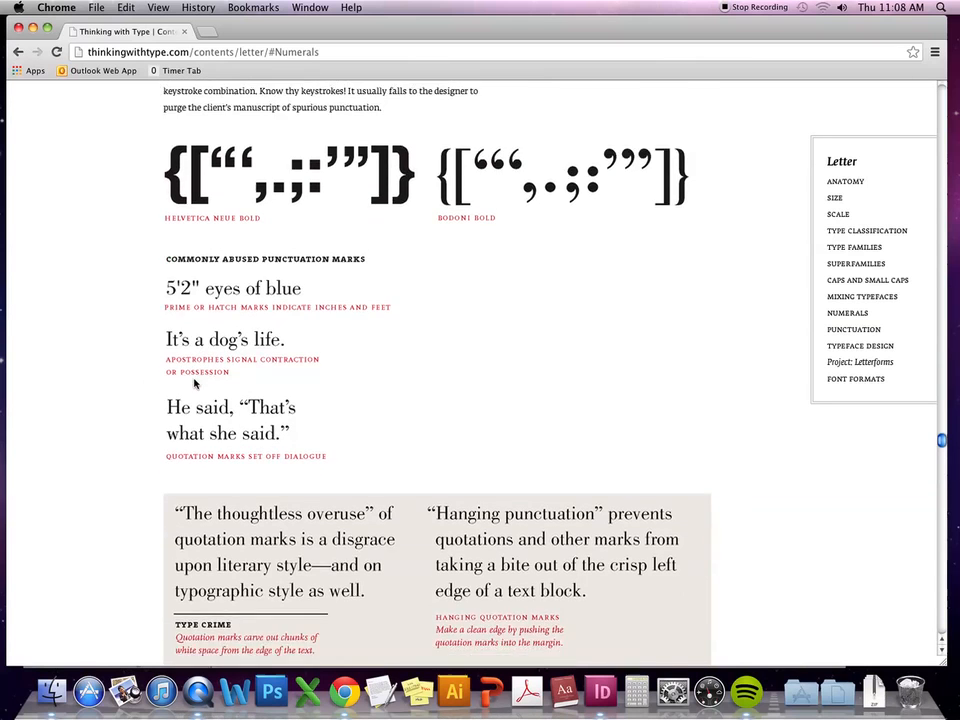
Read the Punctuation Crimes examples on misused apostrophes, quotation marks and hatch marks, then review the InDesign tip on hanging punctuation.
scroll(195, 385, down, 3)
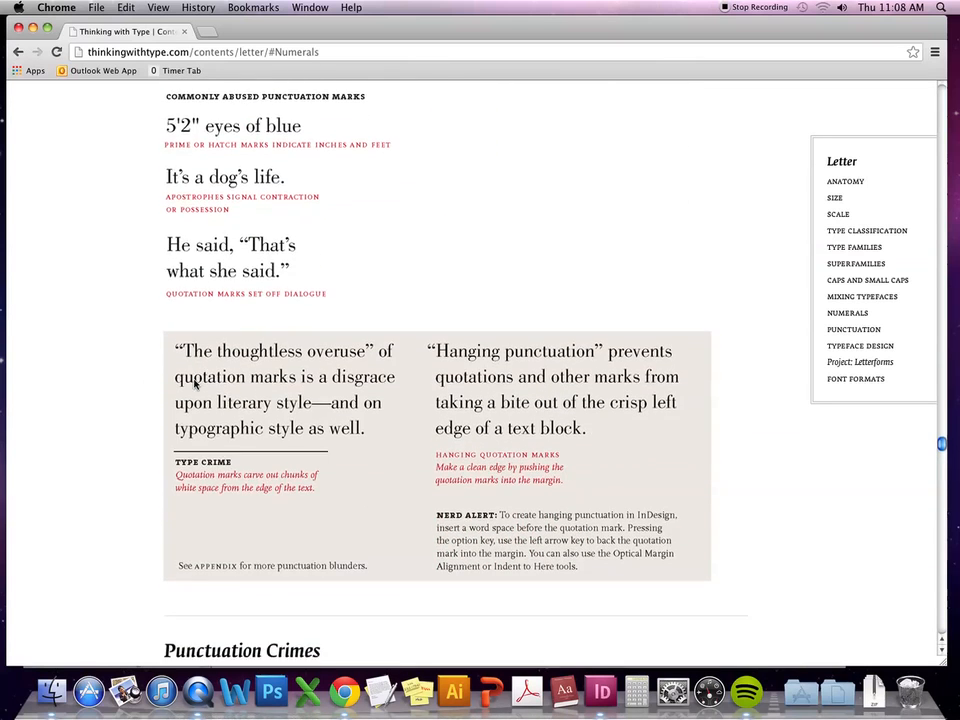
scroll(195, 386, down, 3)
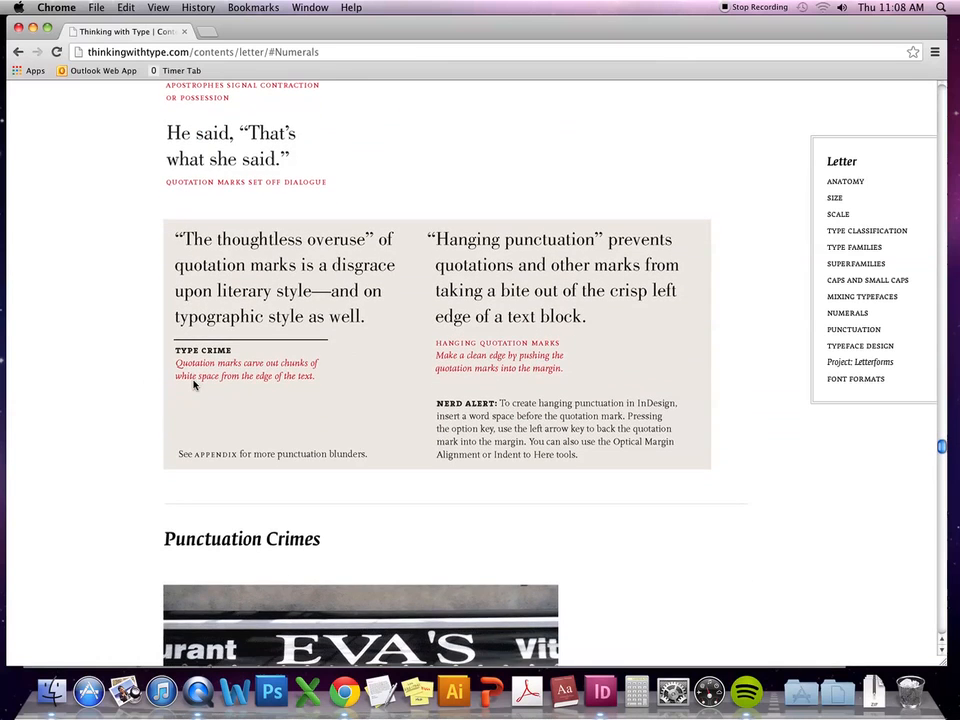
scroll(195, 385, down, 10)
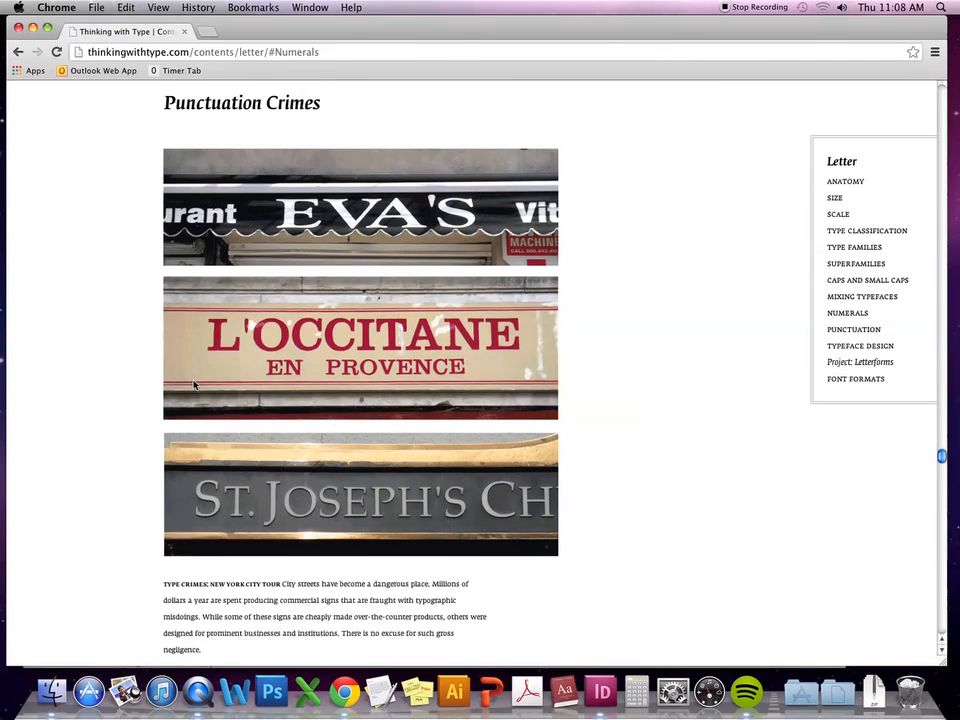
scroll(195, 385, down, 2)
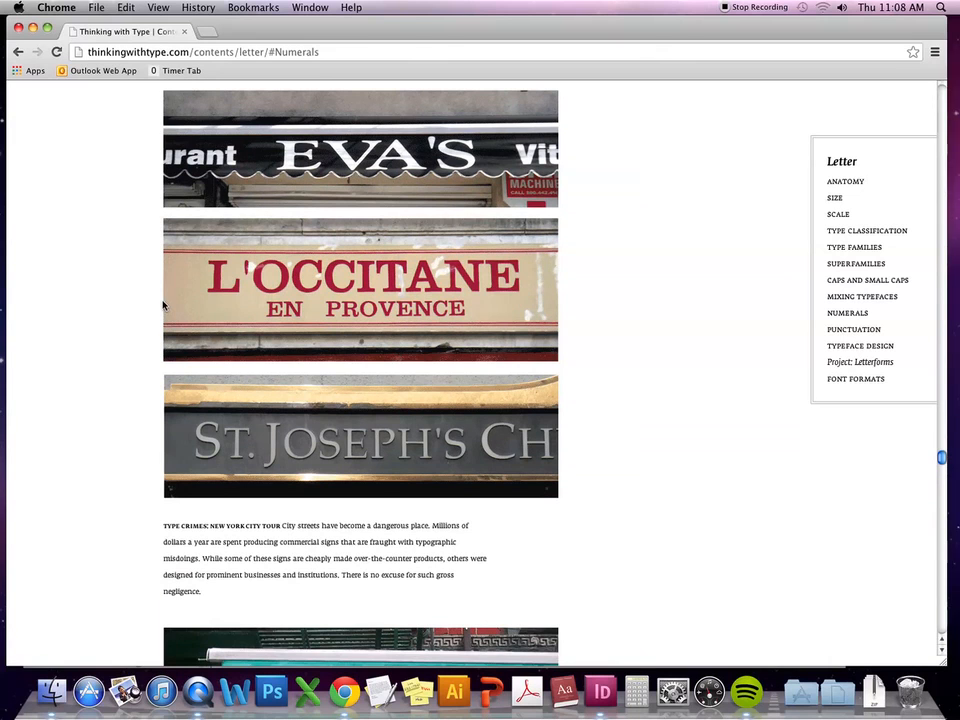
scroll(99, 321, down, 2)
scroll(99, 321, down, 6)
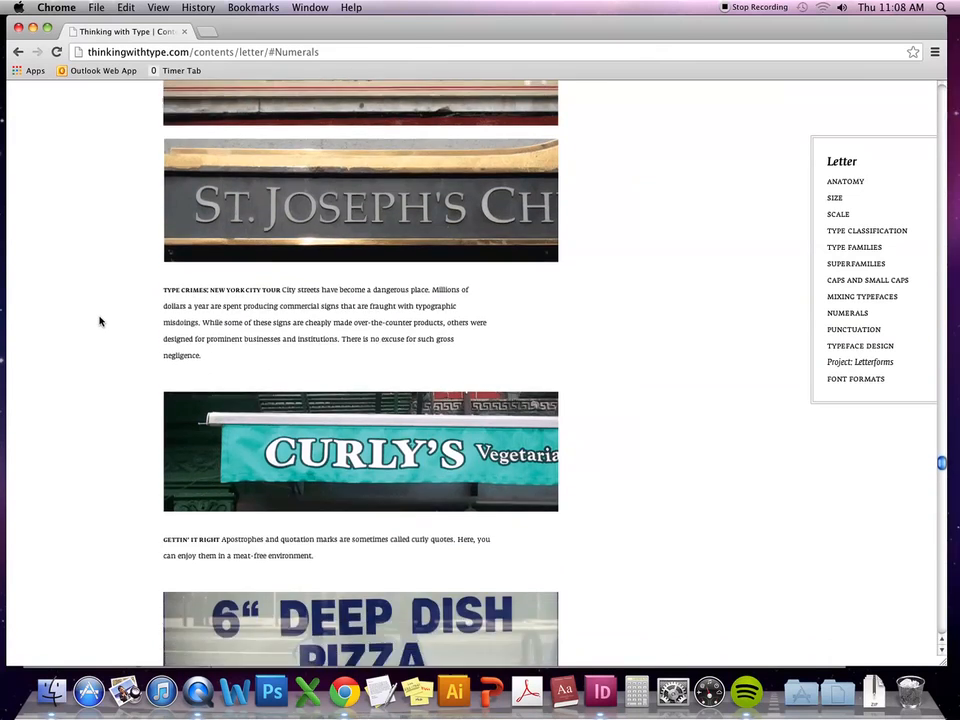
scroll(99, 321, down, 1)
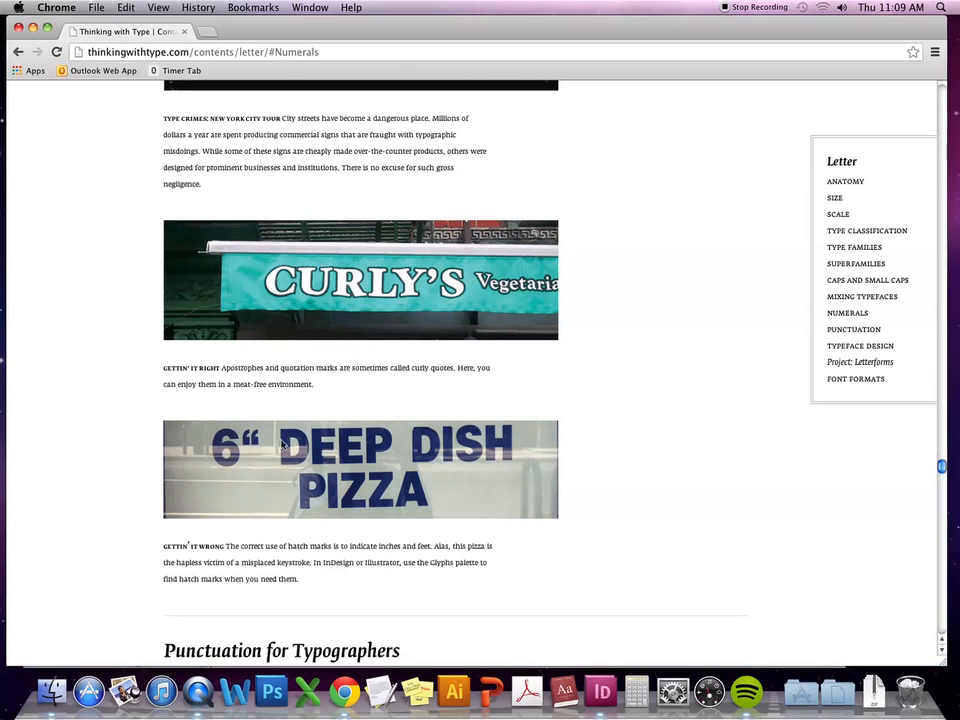
scroll(259, 453, down, 2)
scroll(294, 432, down, 1)
scroll(294, 432, up, 1)
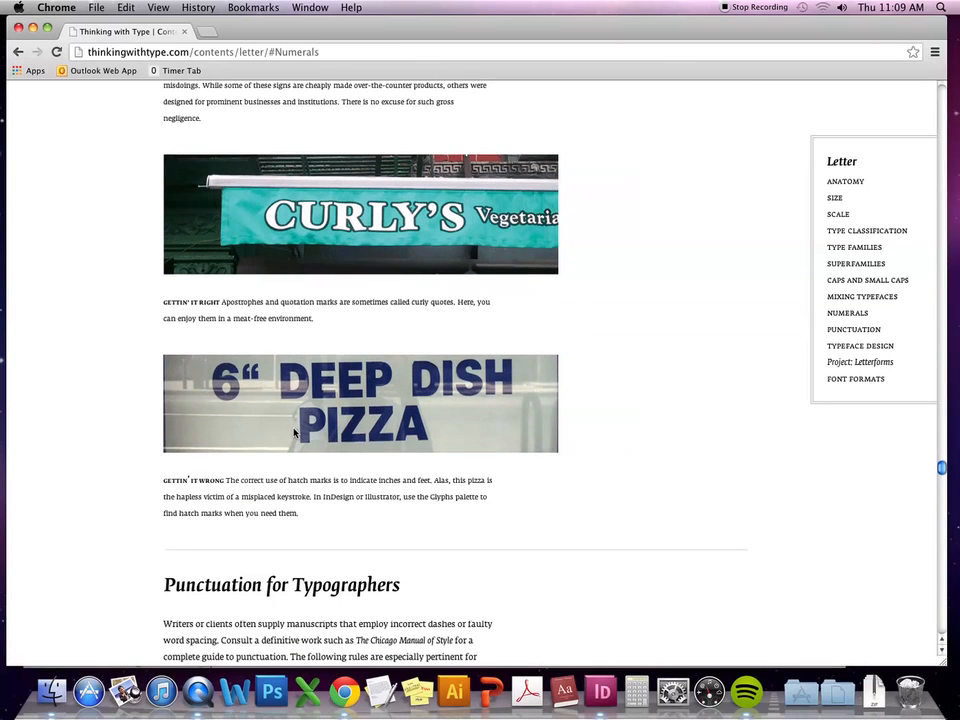
scroll(374, 398, up, 6)
scroll(374, 403, up, 15)
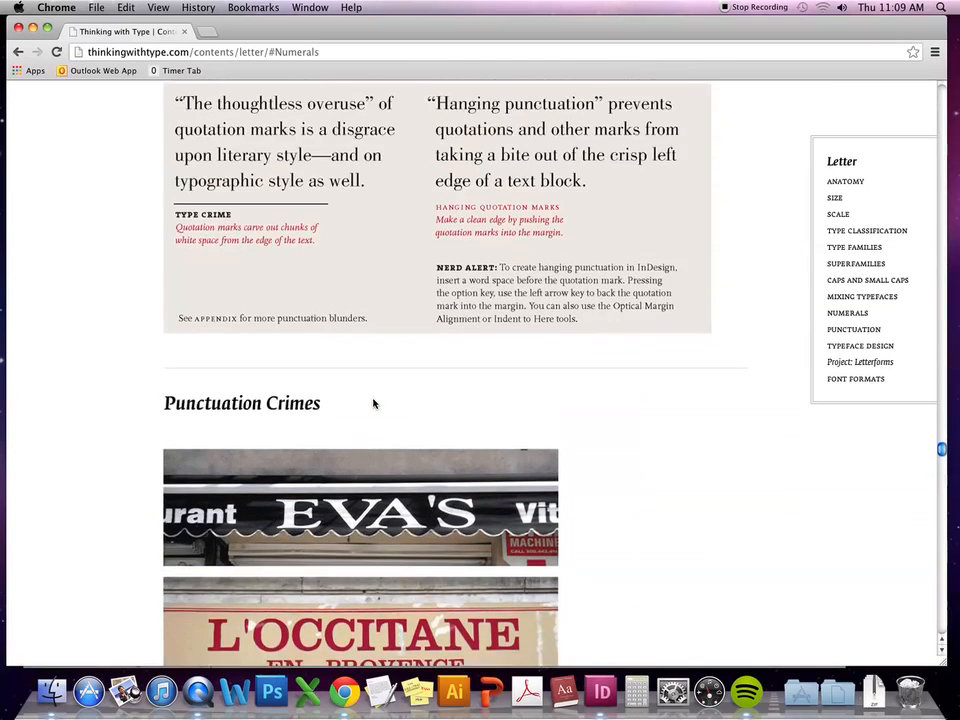
scroll(374, 402, up, 1)
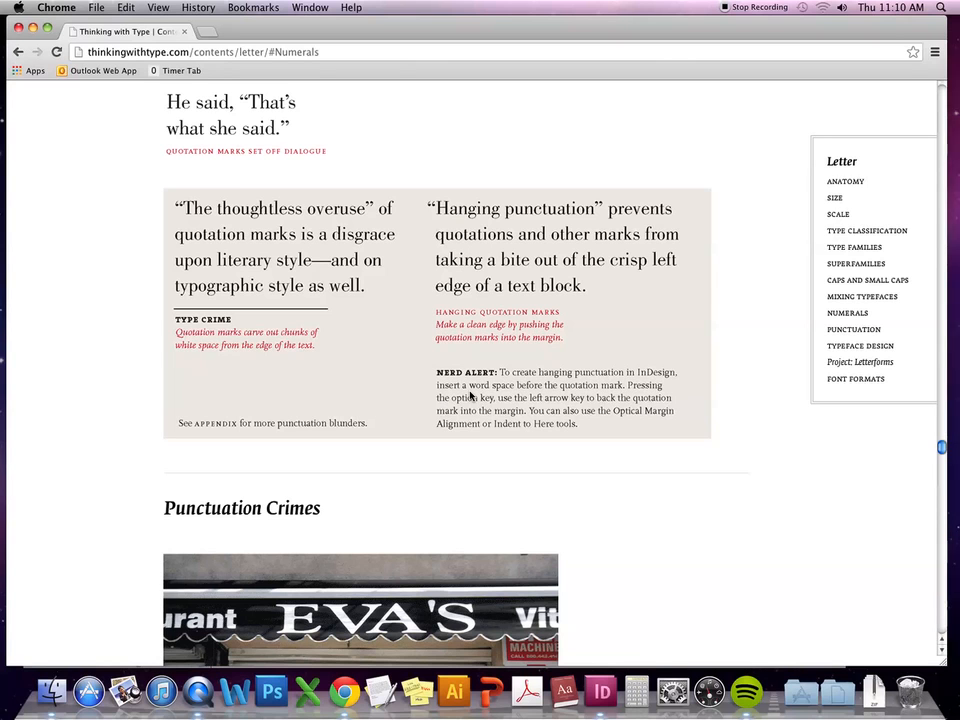
Switch to InDesign and enclose the middle-column paragraph beginning "Incipita iundanitas" in quotation marks.
click(601, 690)
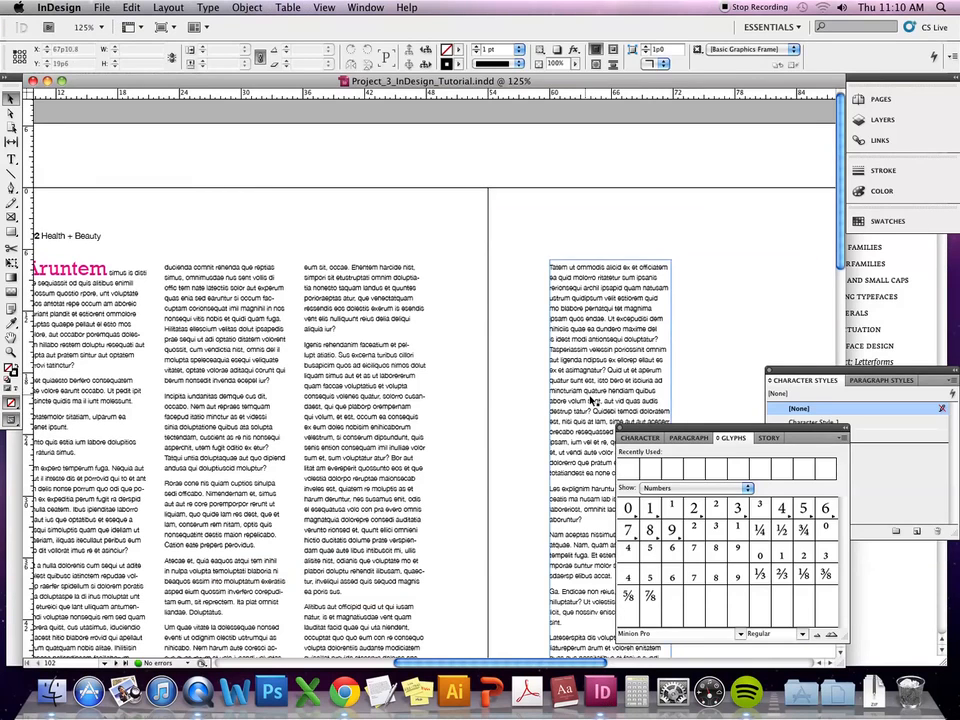
scroll(400, 340, left, 5)
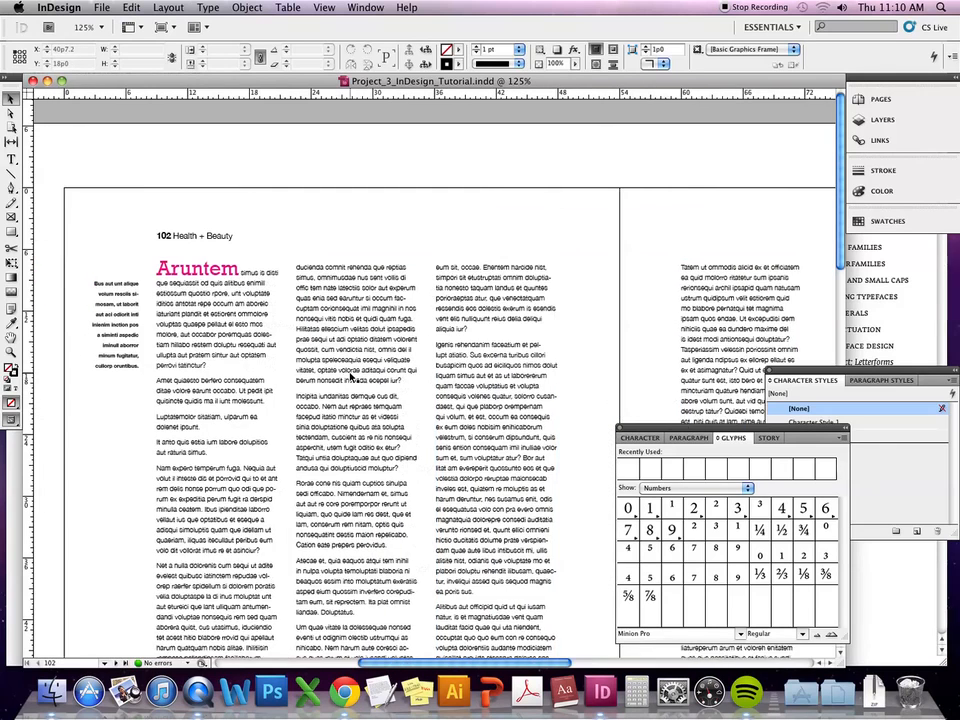
scroll(351, 377, left, 3)
key(super+=)
key(super+=)
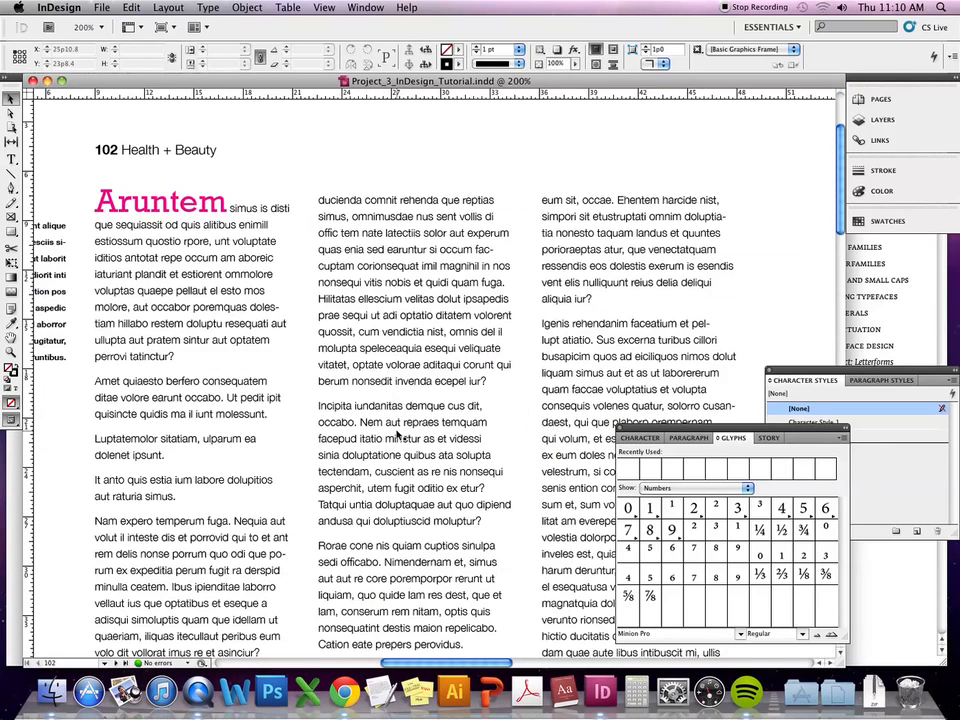
click(322, 406)
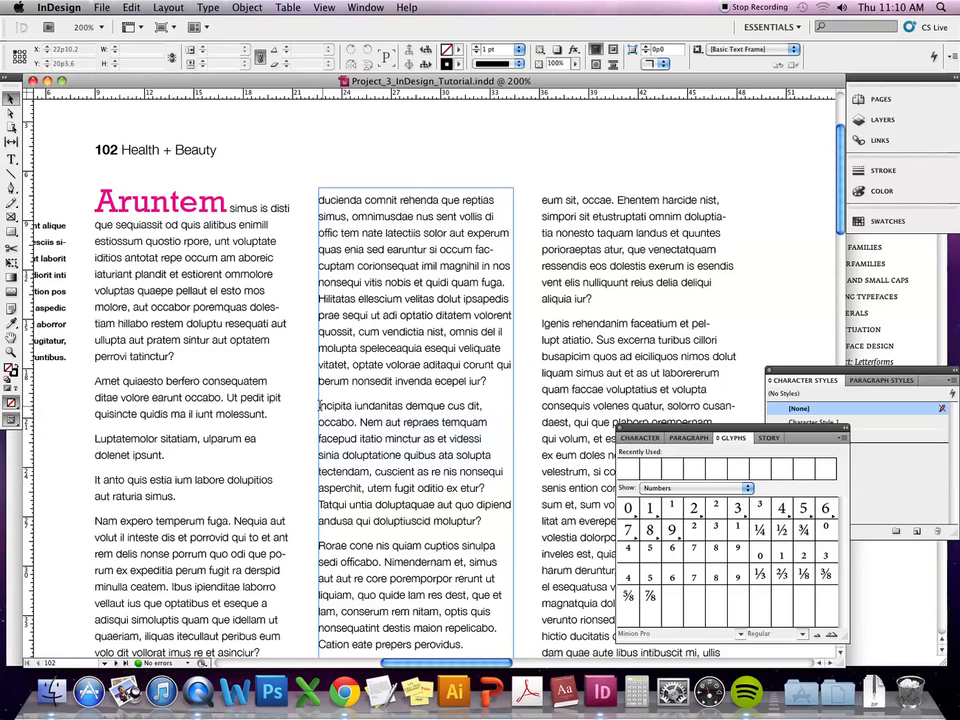
double_click(320, 405)
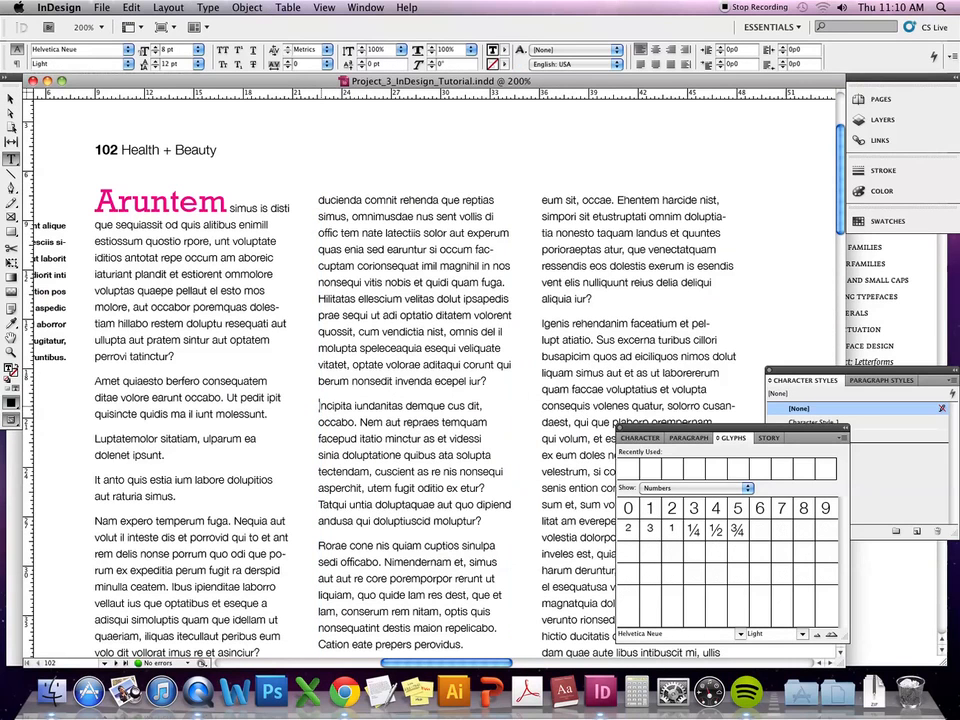
text(")
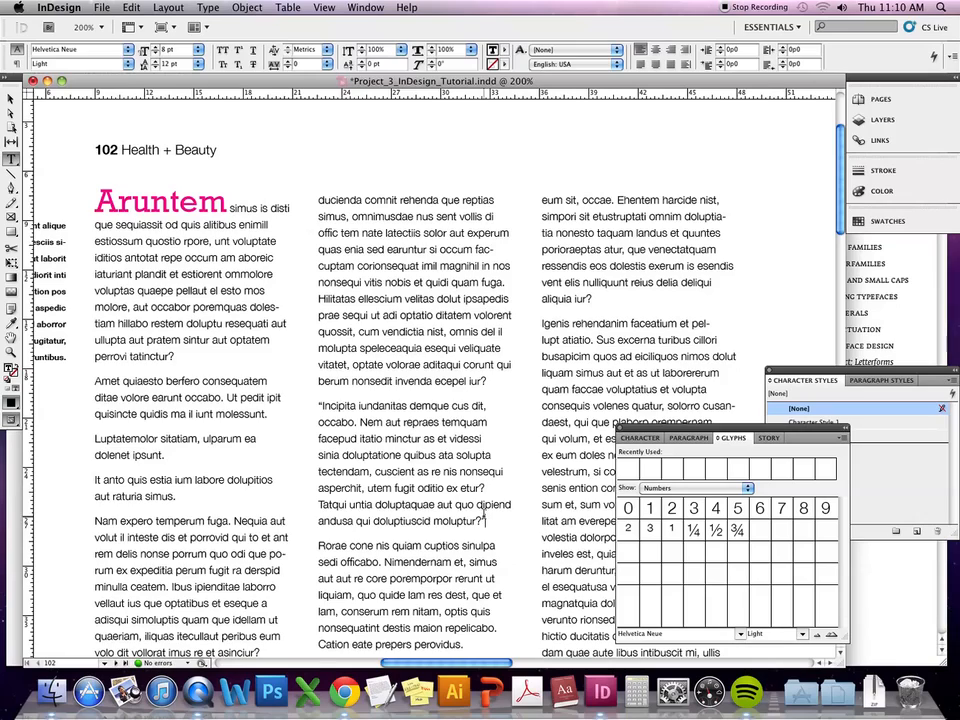
Select the quoted "Incipita" paragraph and turn on Optical Margin Alignment in the Story settings.
key(super+equal)
key(super+equal)
scroll(407, 346, up, 3)
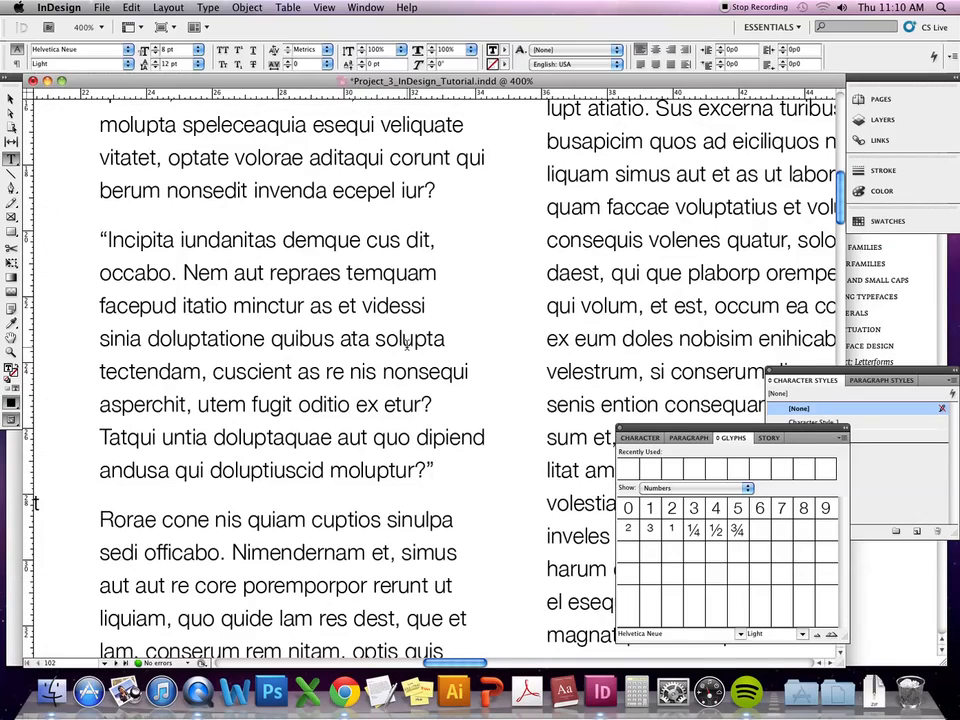
scroll(413, 332, down, 1)
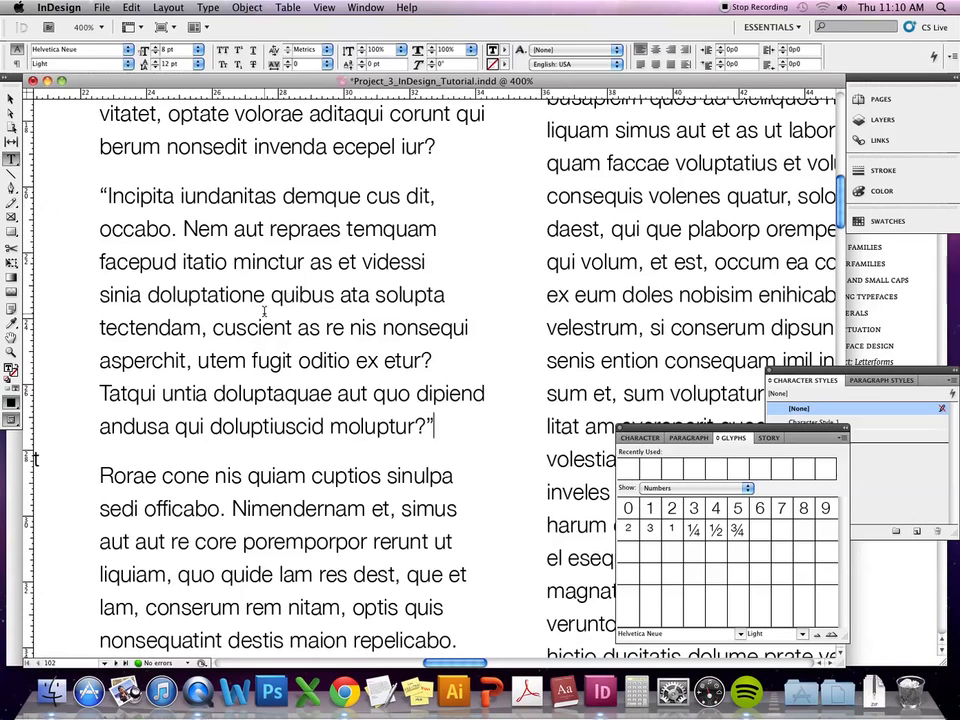
drag(437, 426, 95, 192)
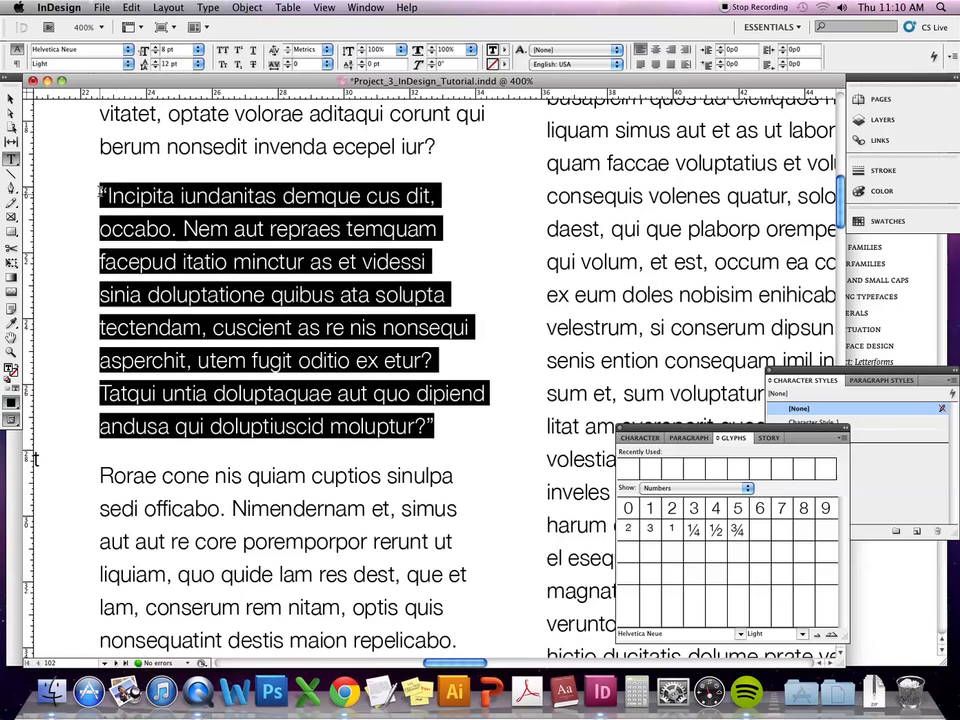
click(690, 437)
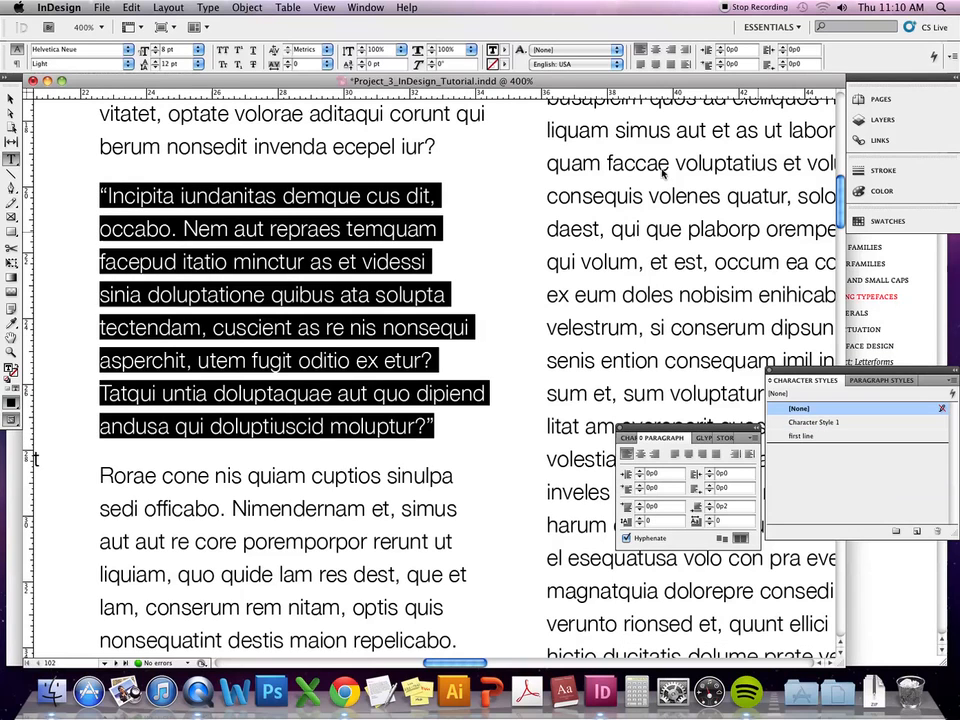
click(366, 8)
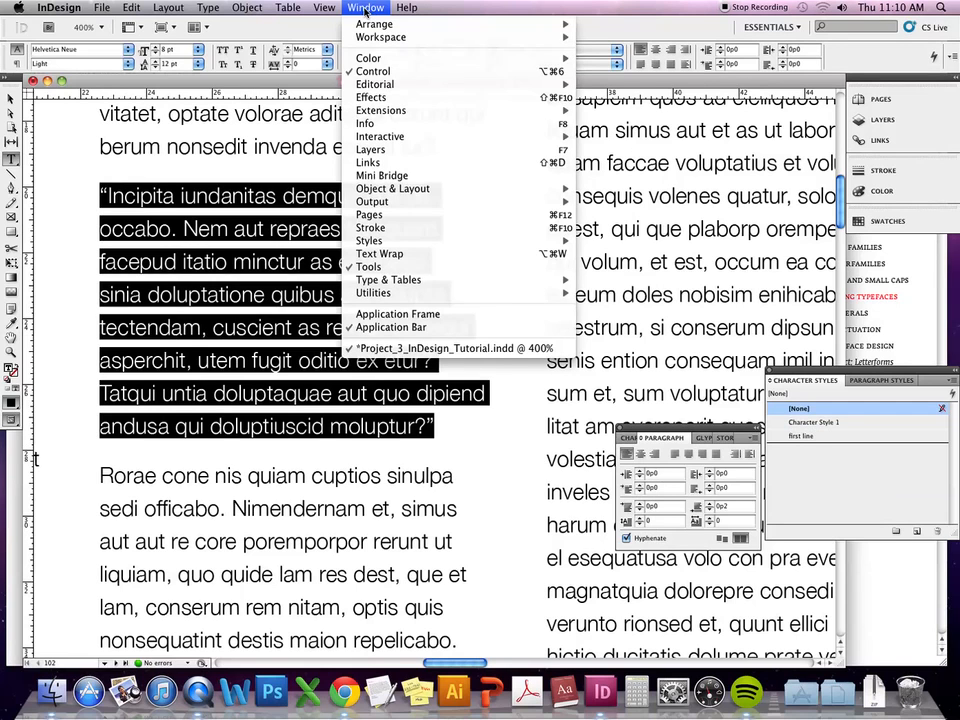
mouse_move(455, 288)
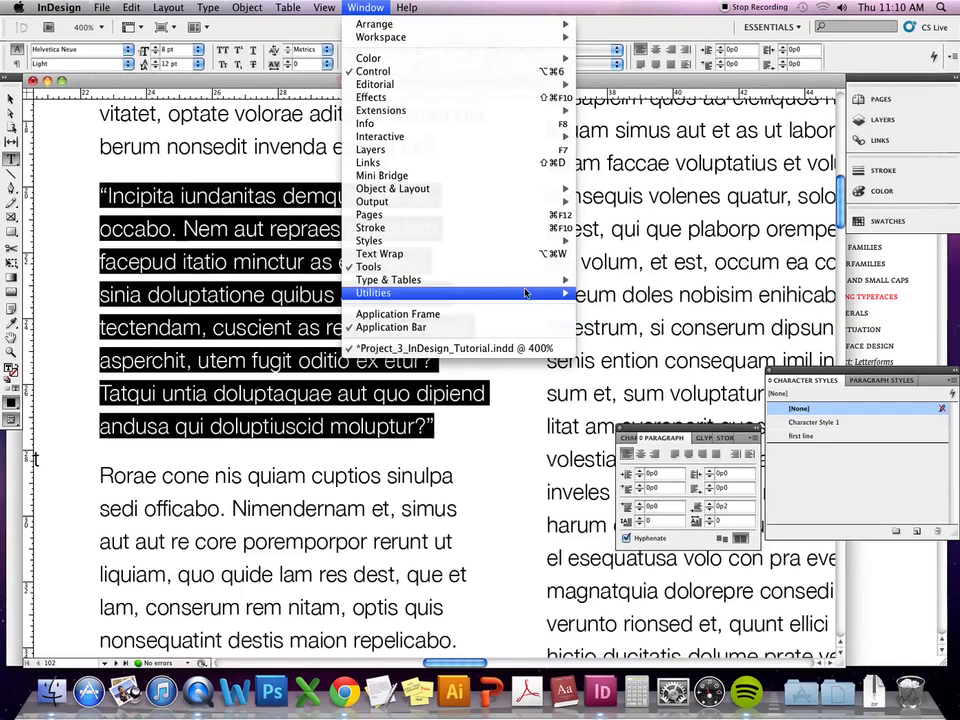
mouse_move(530, 281)
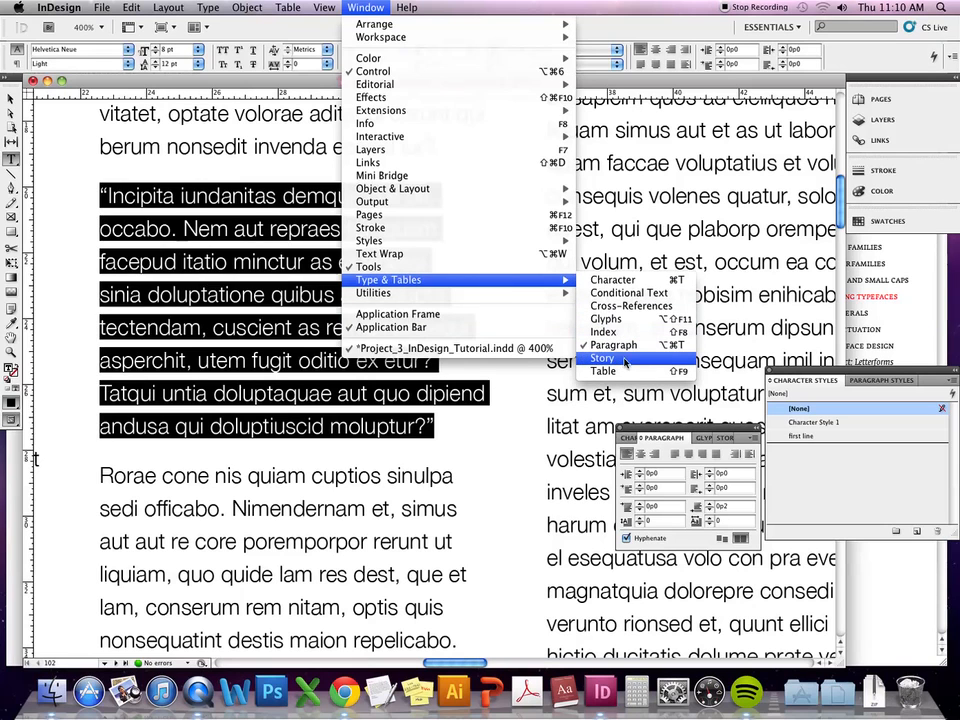
click(617, 361)
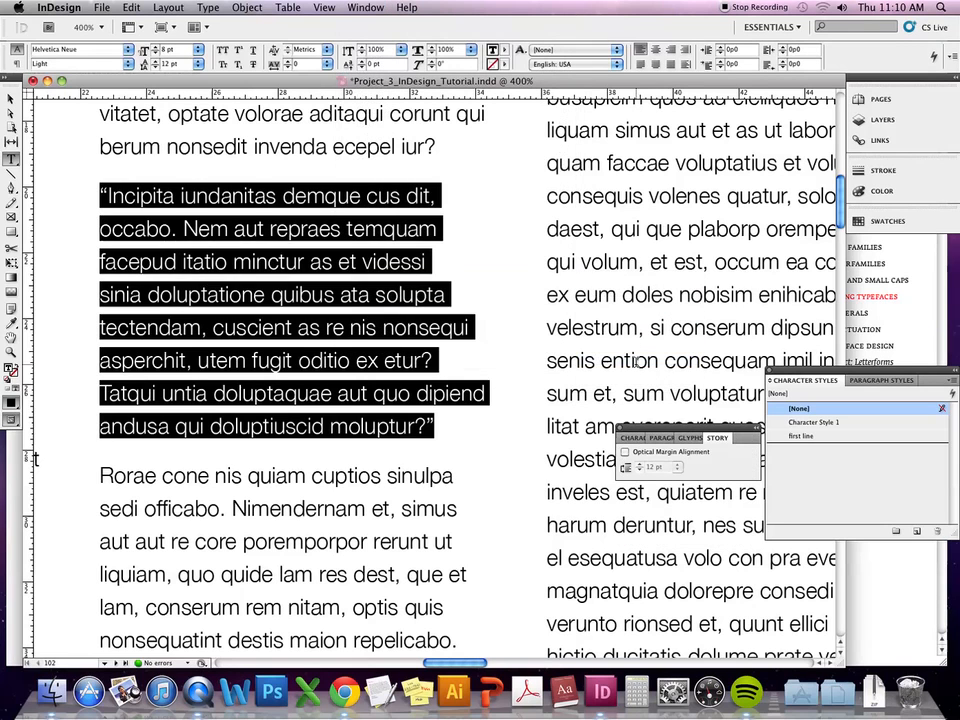
click(636, 453)
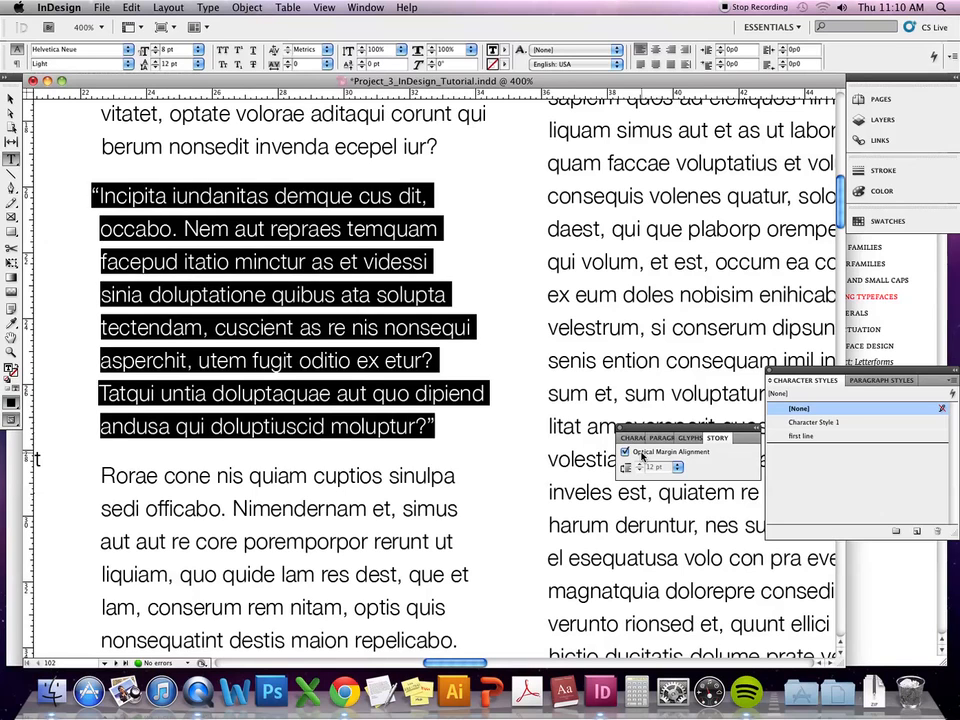
click(282, 228)
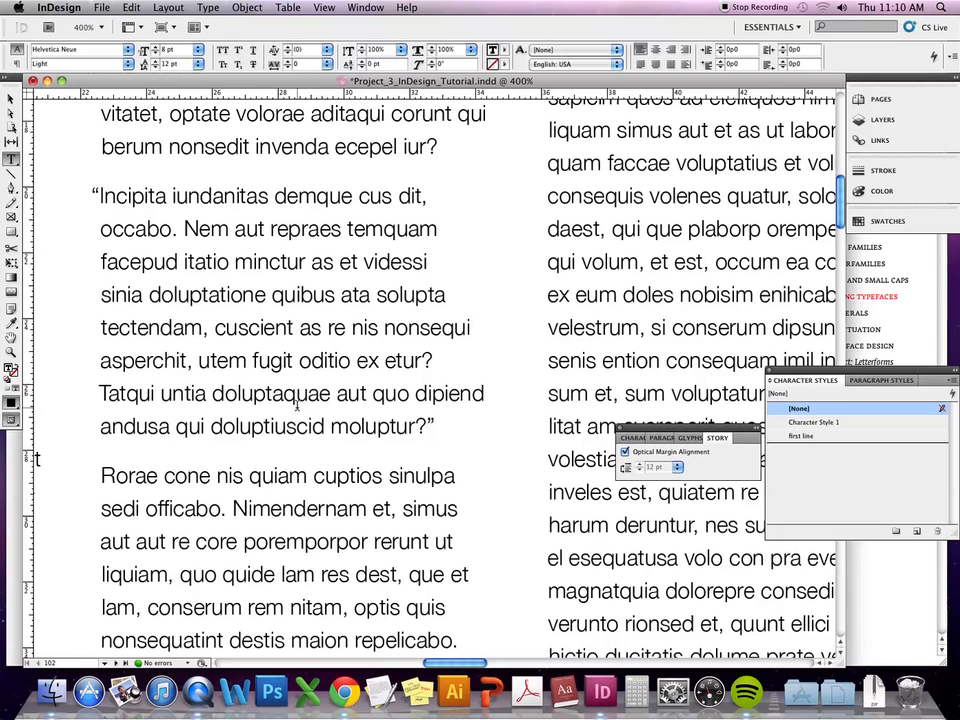
Try to give the whole quoted paragraph a first-line indent of -0p1 and dismiss the alert.
triple_click(424, 405)
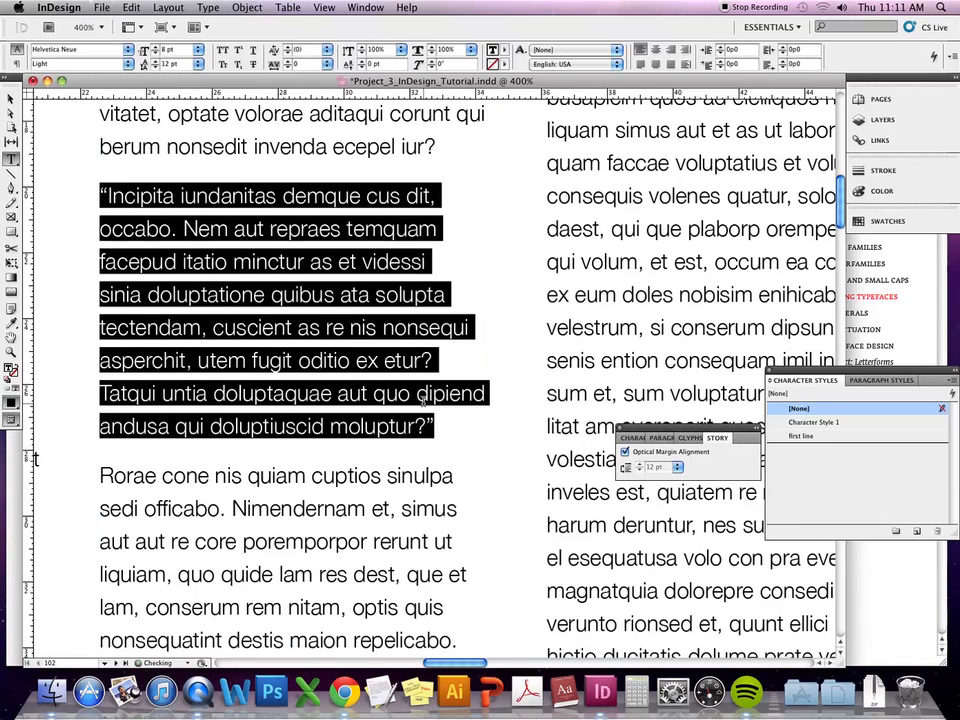
click(661, 438)
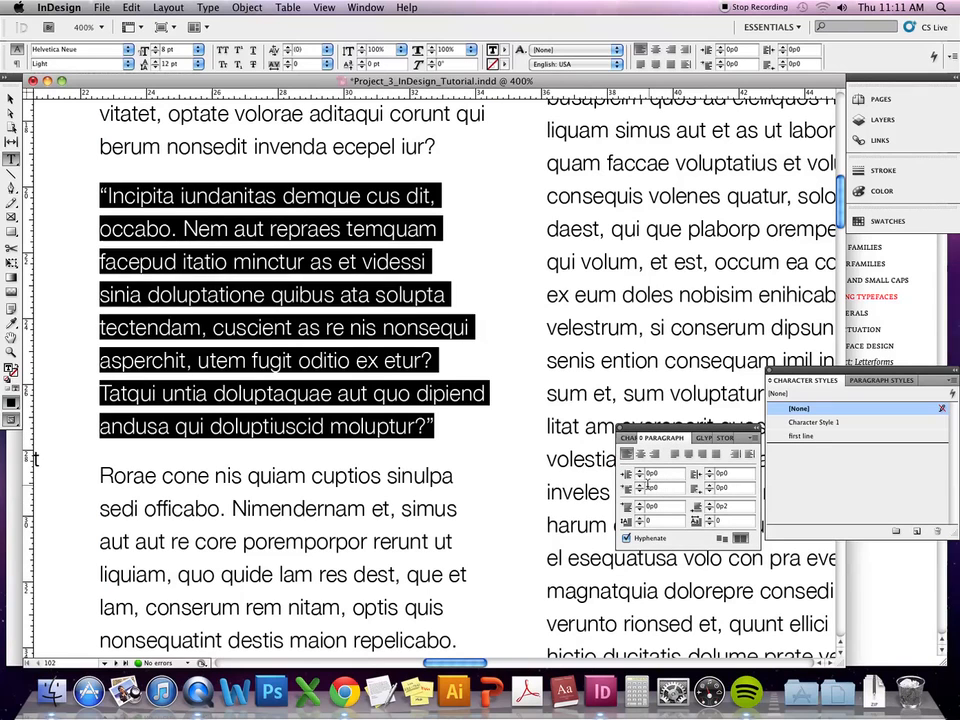
click(640, 491)
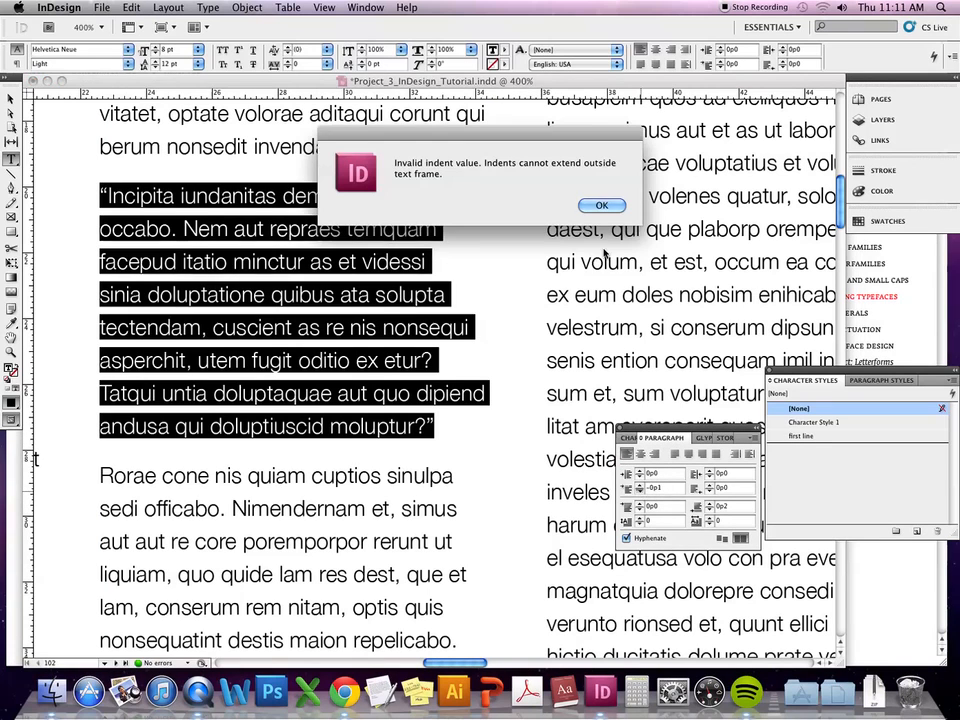
key(Return)
Set the quoted paragraph's left indent to 0p2 and its first-line indent to -0p2, then deselect the text.
click(92, 197)
drag(92, 197, 461, 426)
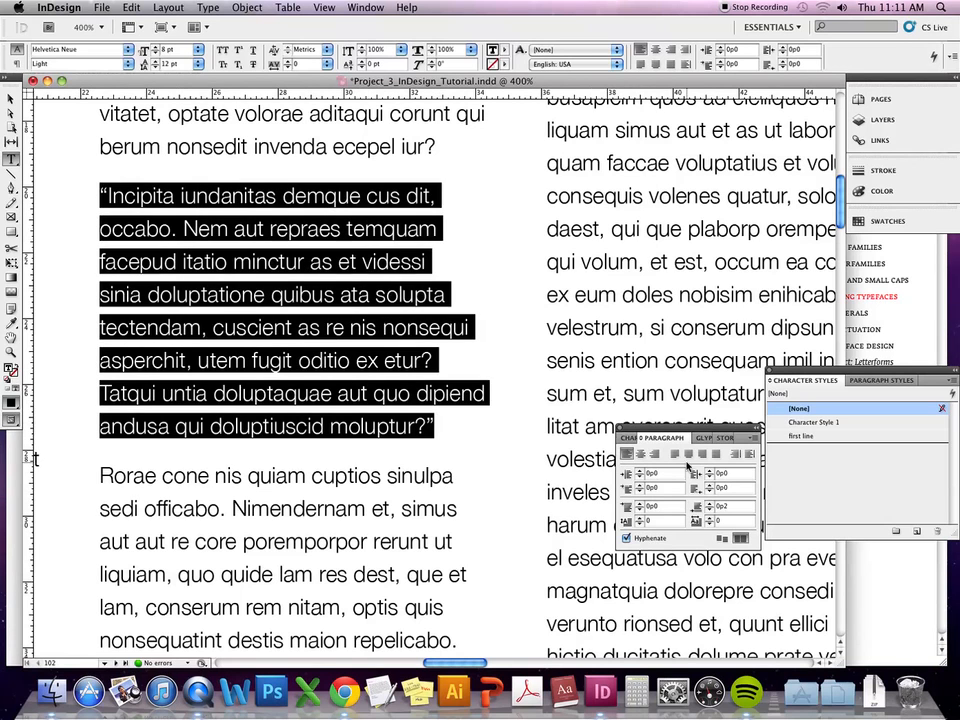
click(640, 471)
click(640, 471)
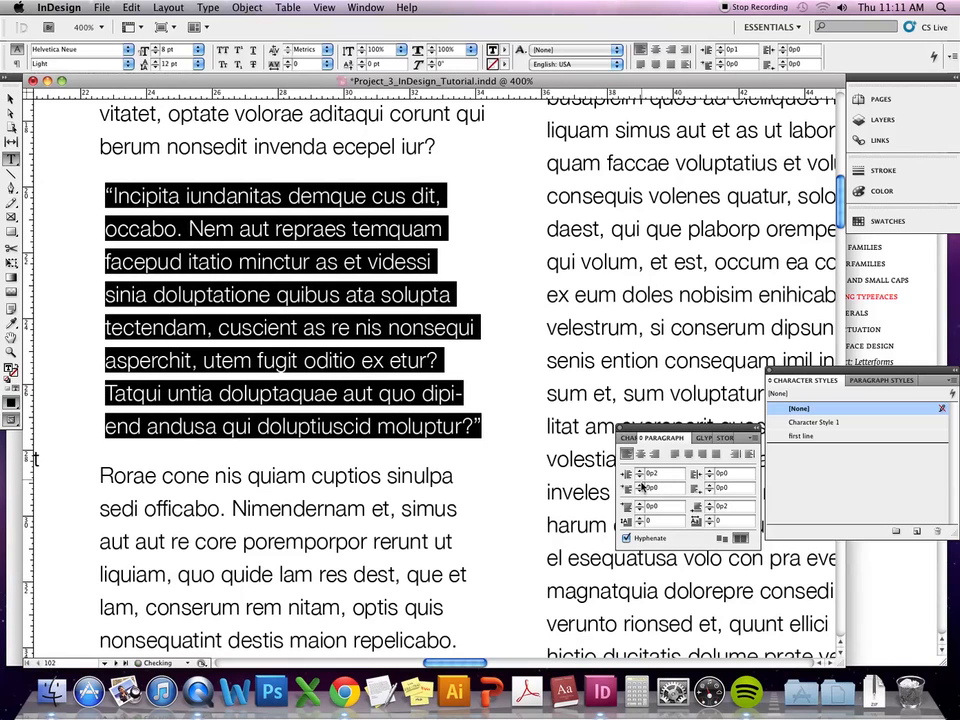
click(640, 492)
click(640, 492)
click(640, 492)
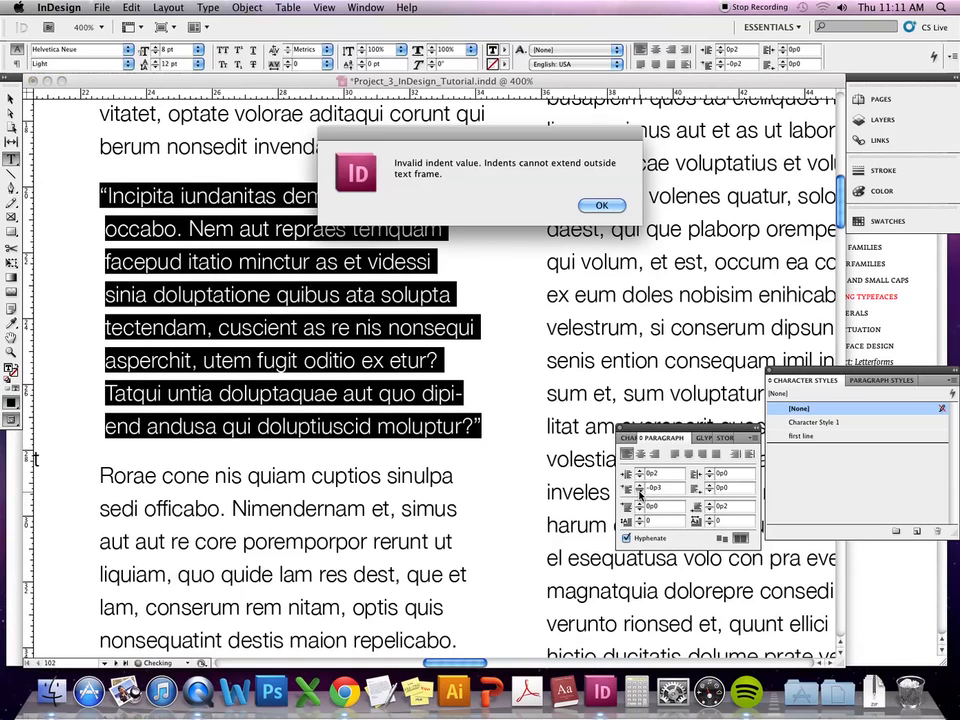
click(603, 204)
click(352, 393)
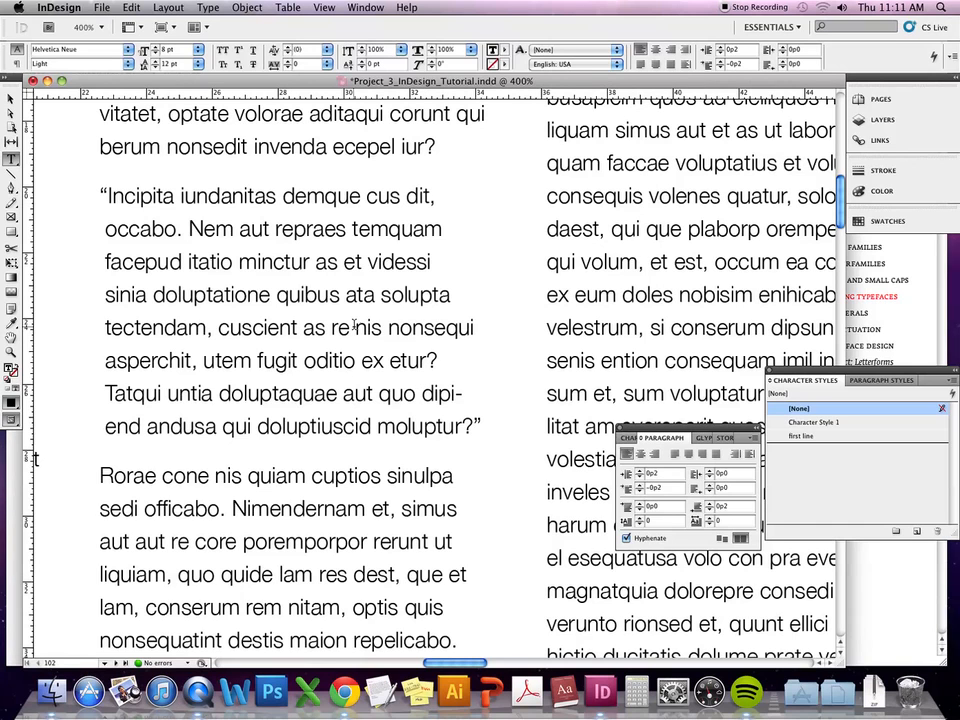
Undo the indent changes on the quoted paragraph and return to the Story settings.
key(super+z)
key(super+z)
key(super+z)
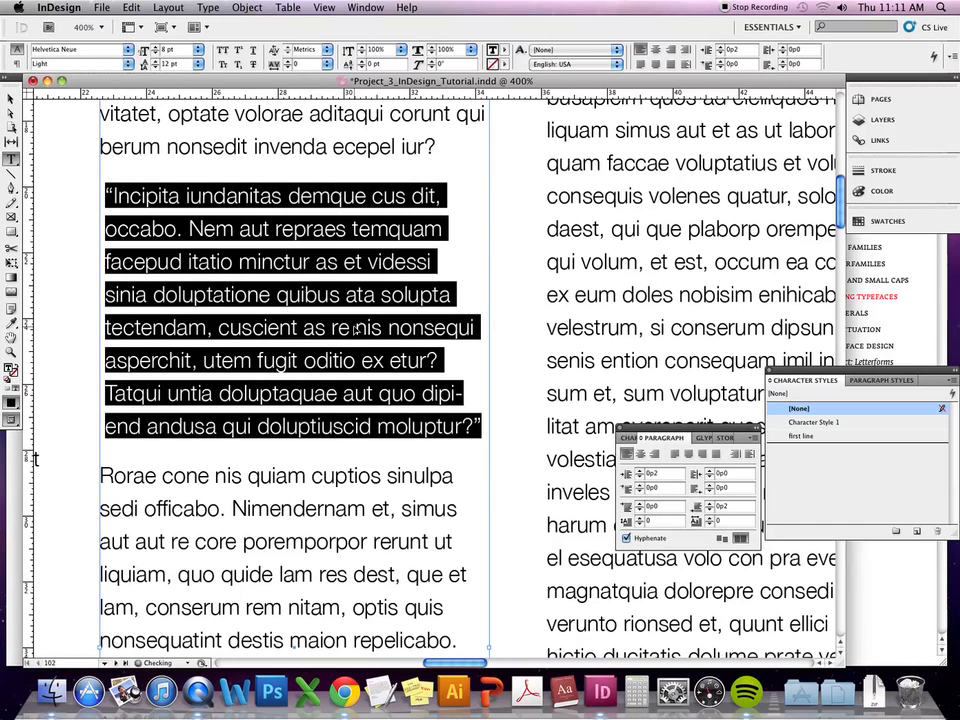
key(super+z)
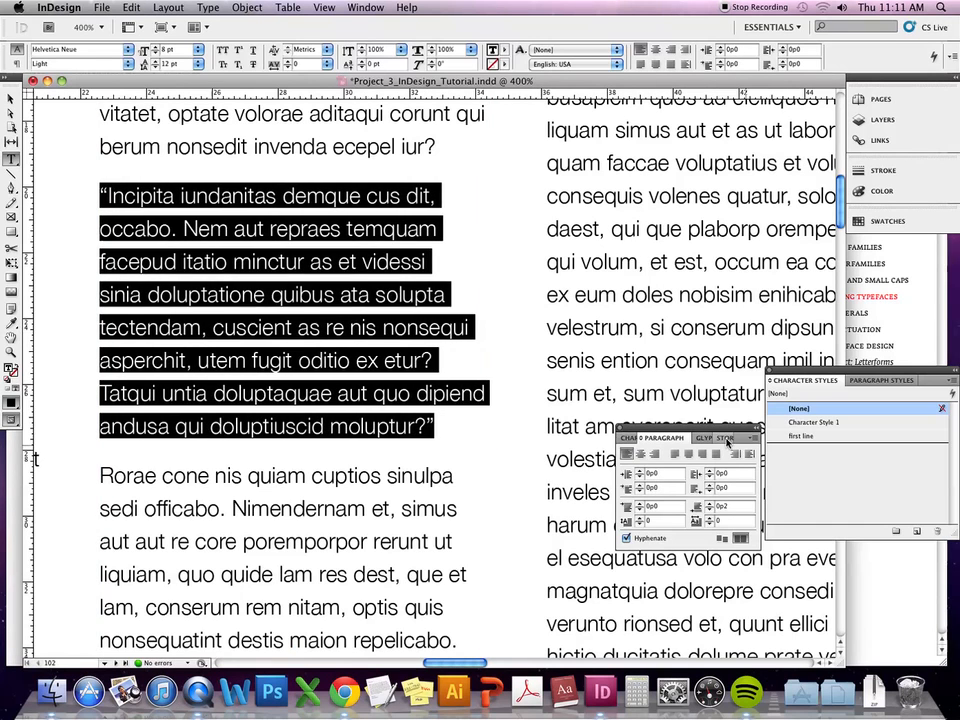
click(717, 438)
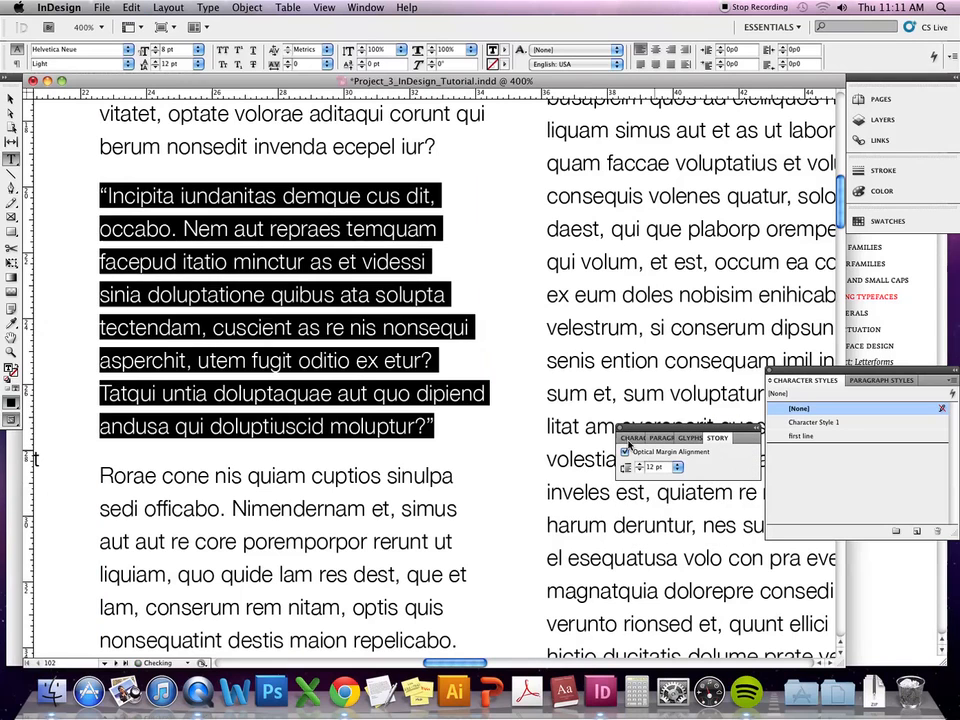
Turn on Optical Margin Alignment for the story containing the quoted "Incipita" paragraph, then deselect the text.
click(625, 451)
click(448, 362)
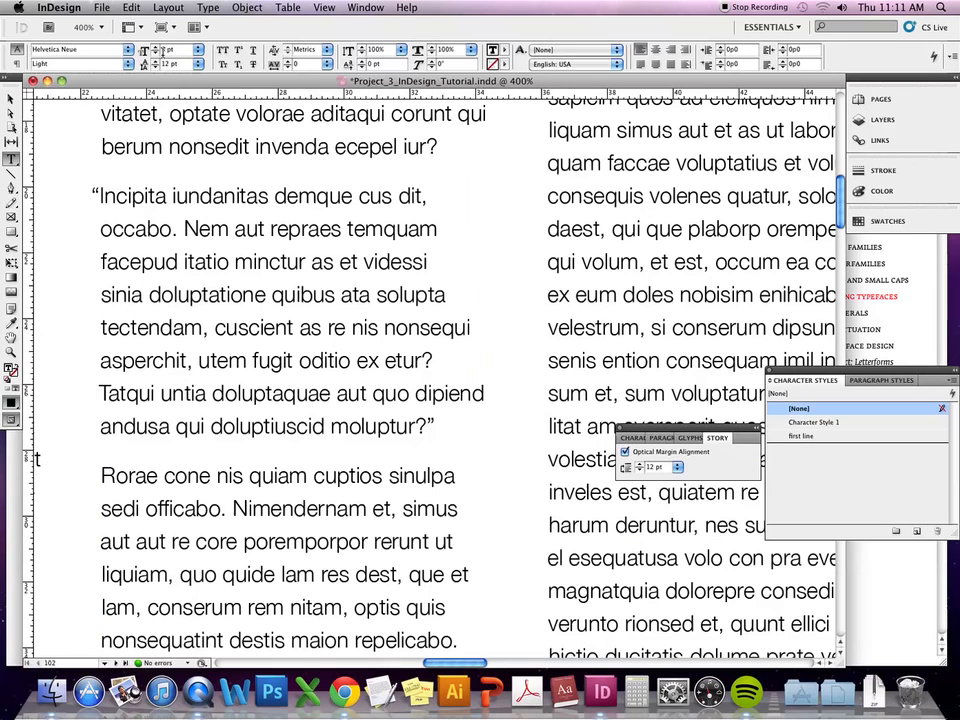
Check the Use Typographer's Quotes option in the Type preferences and close the dialog.
click(73, 7)
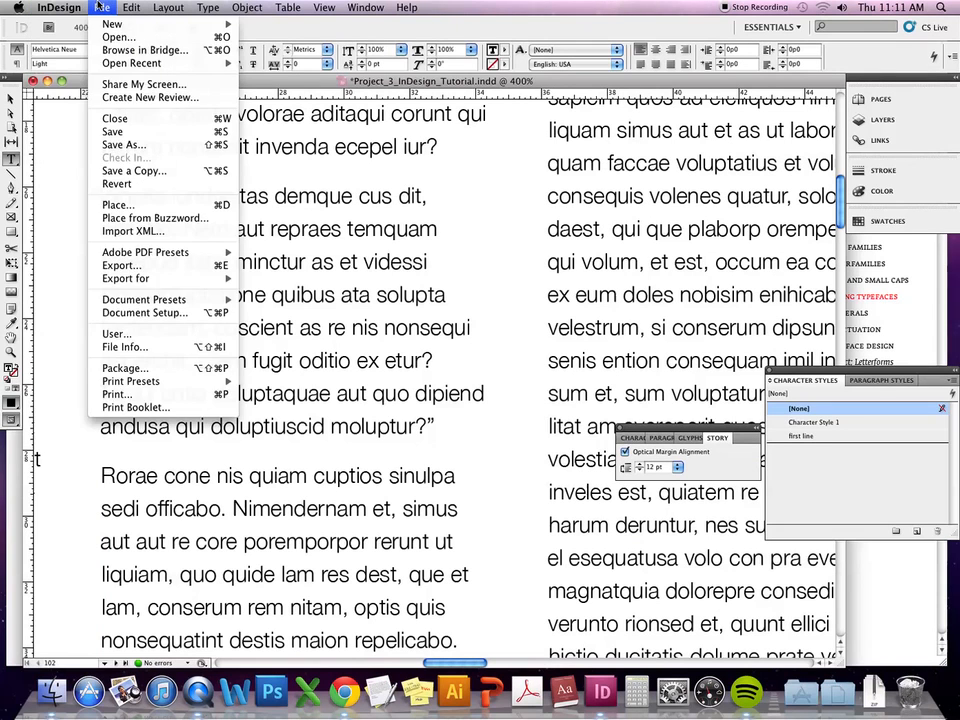
click(99, 7)
click(100, 7)
mouse_move(71, 6)
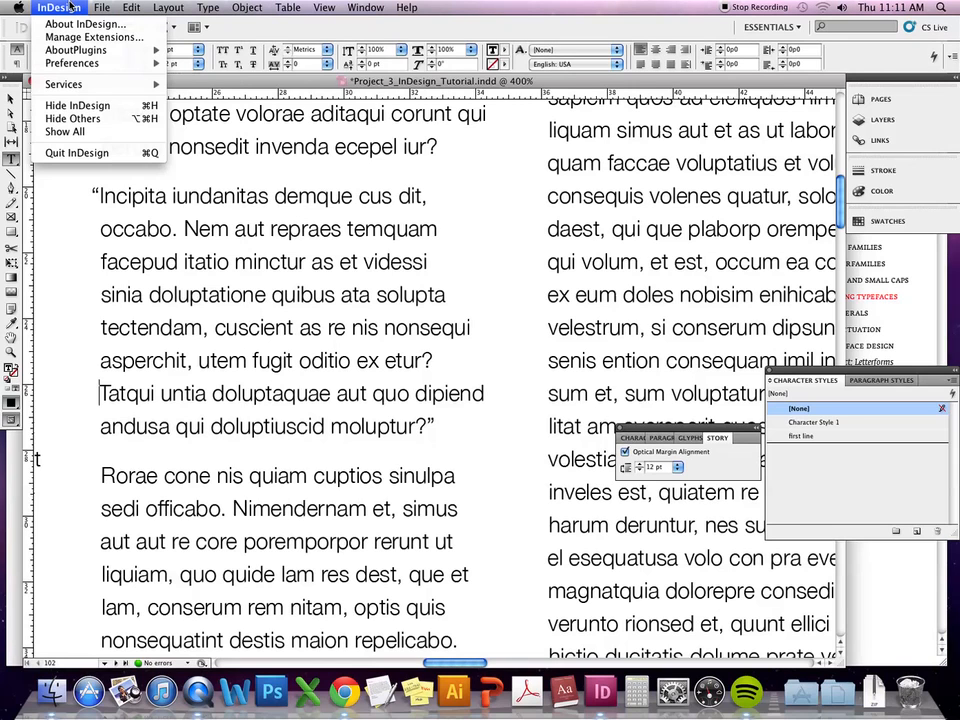
mouse_move(77, 64)
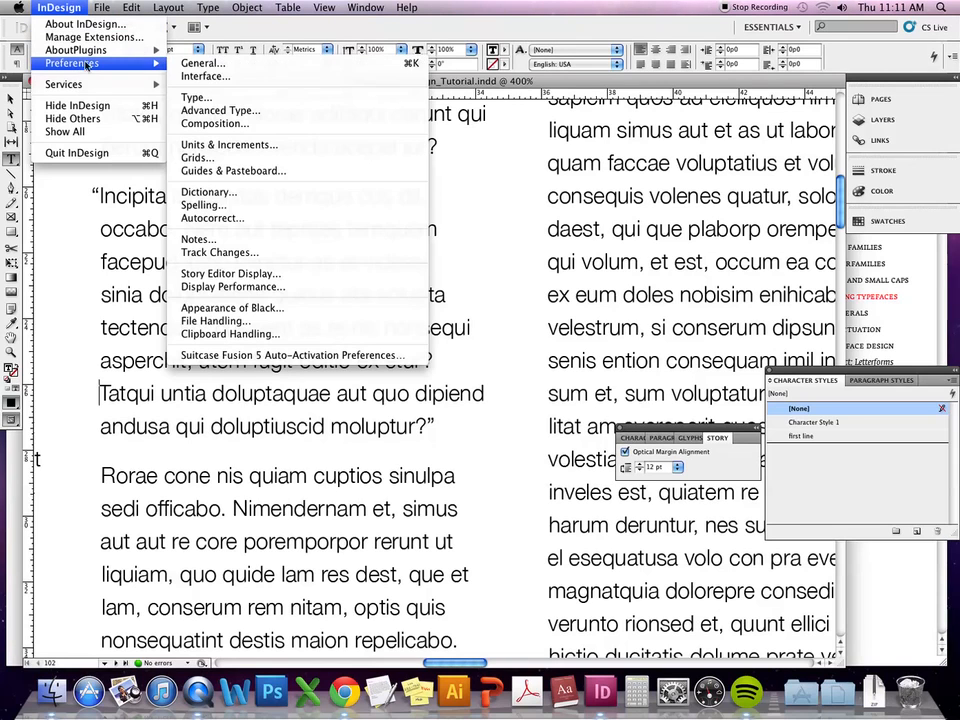
click(190, 63)
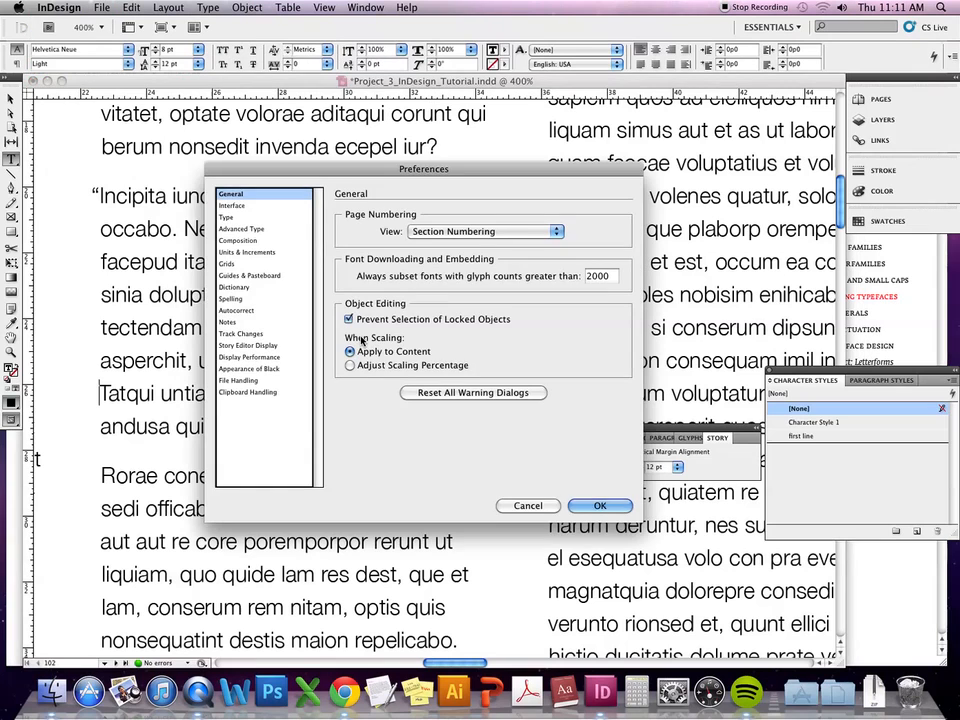
click(272, 218)
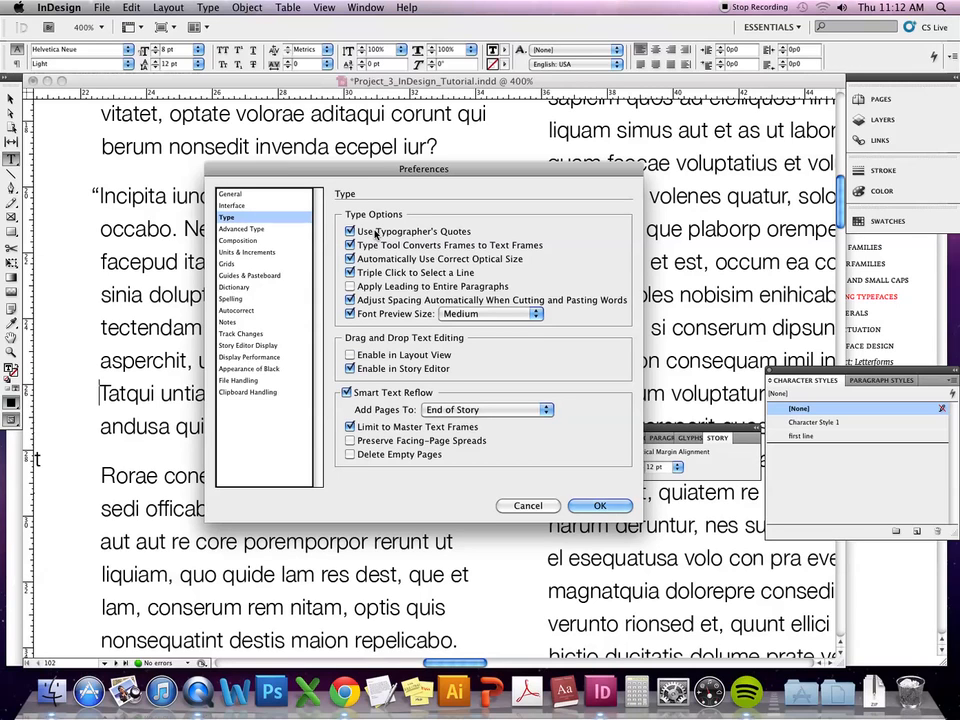
key(Return)
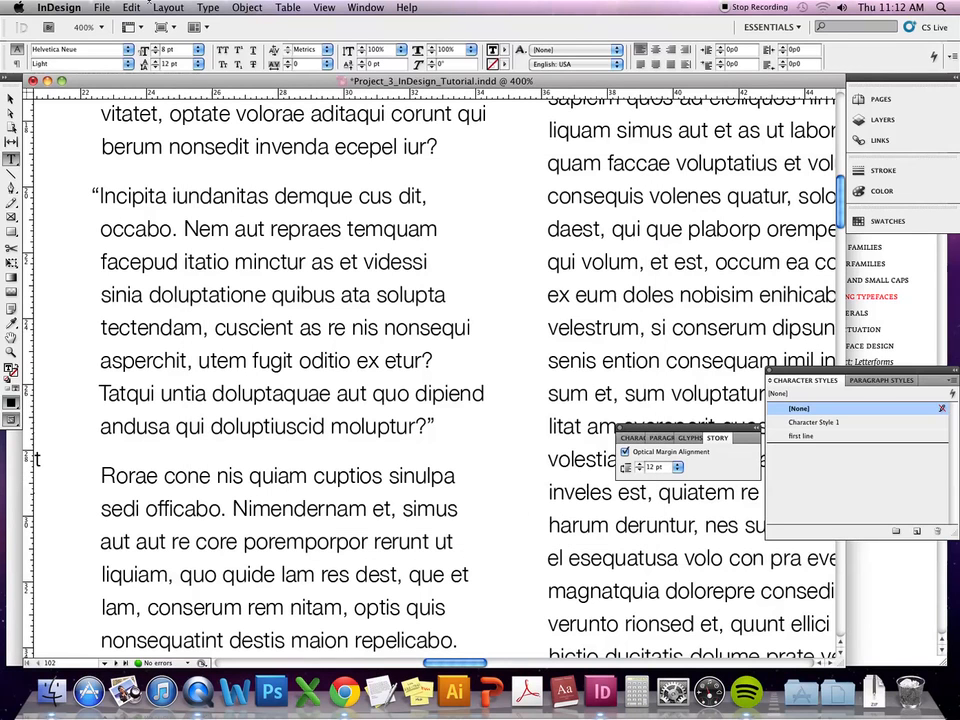
Insert double left quotation marks as a special character at the start of the "Rorae cone" paragraph.
click(214, 7)
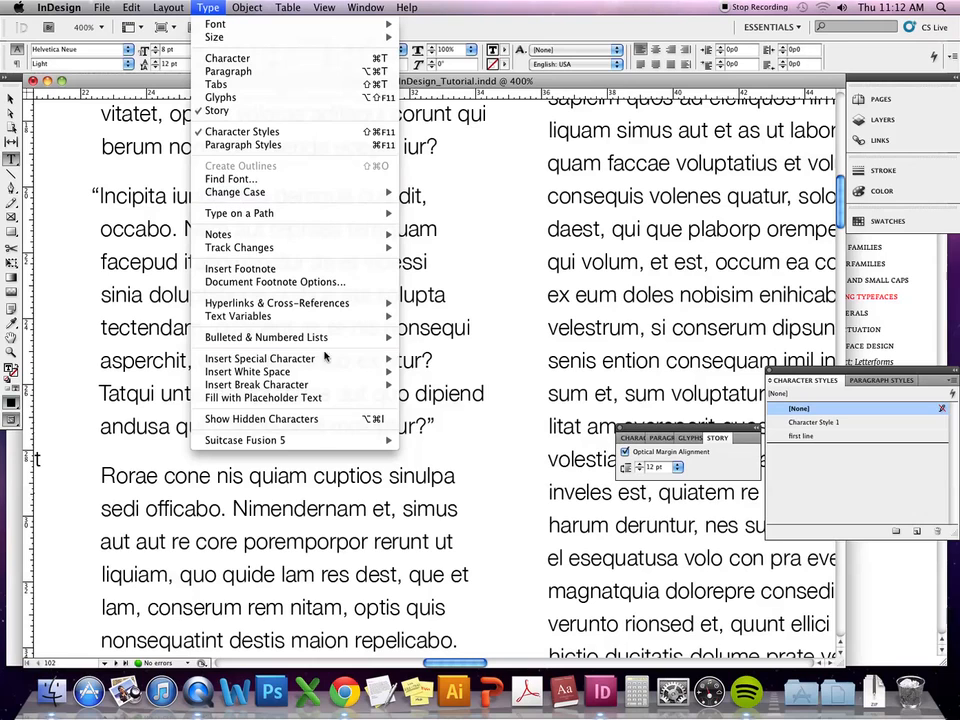
mouse_move(323, 361)
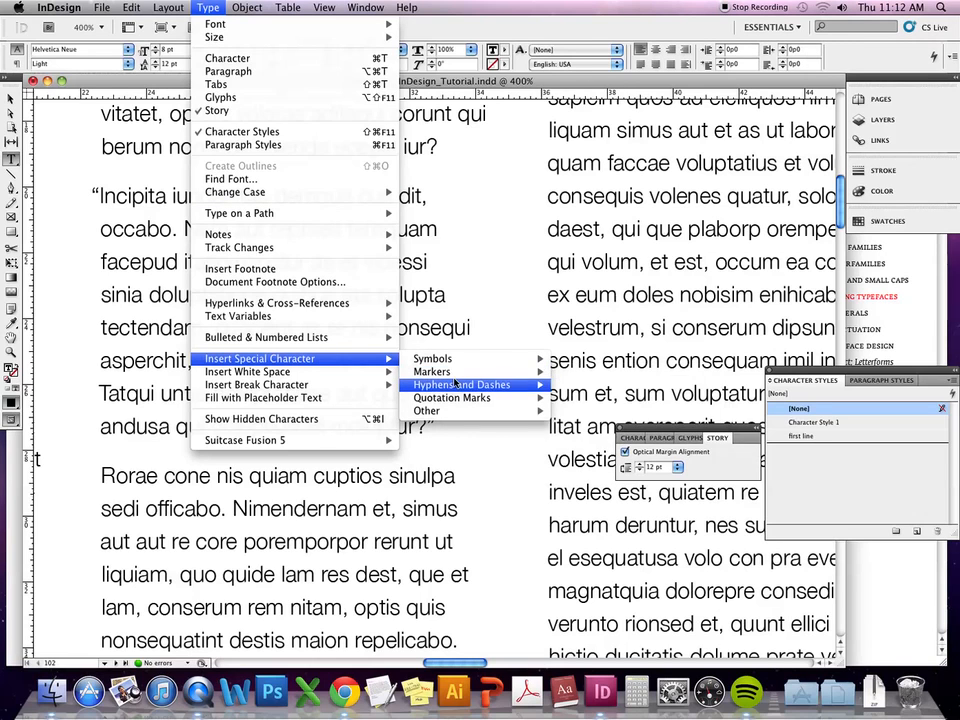
mouse_move(459, 399)
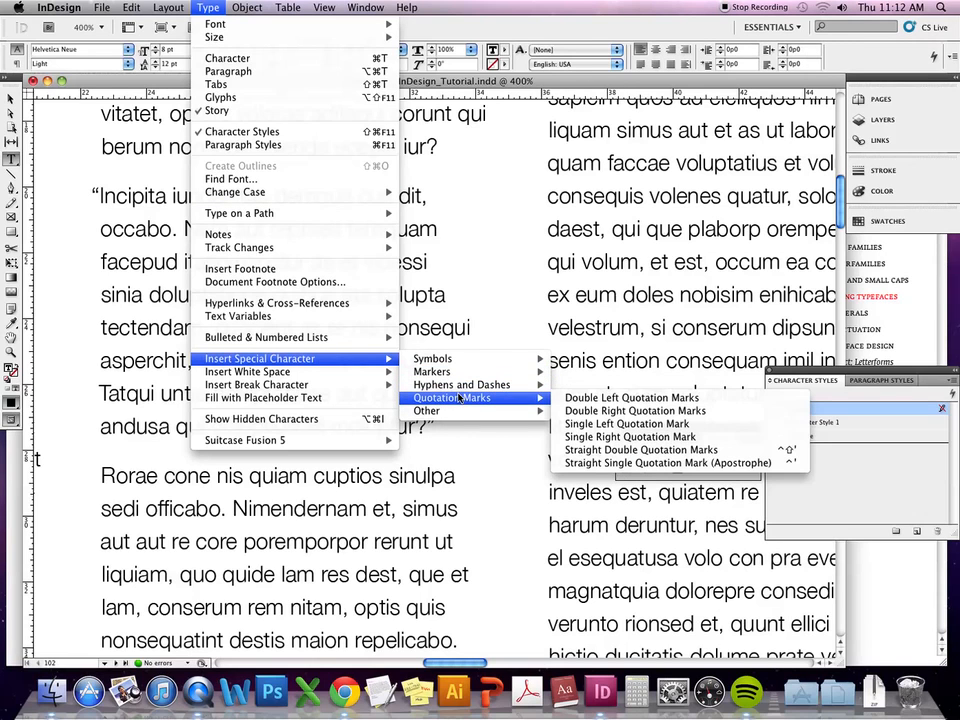
click(594, 398)
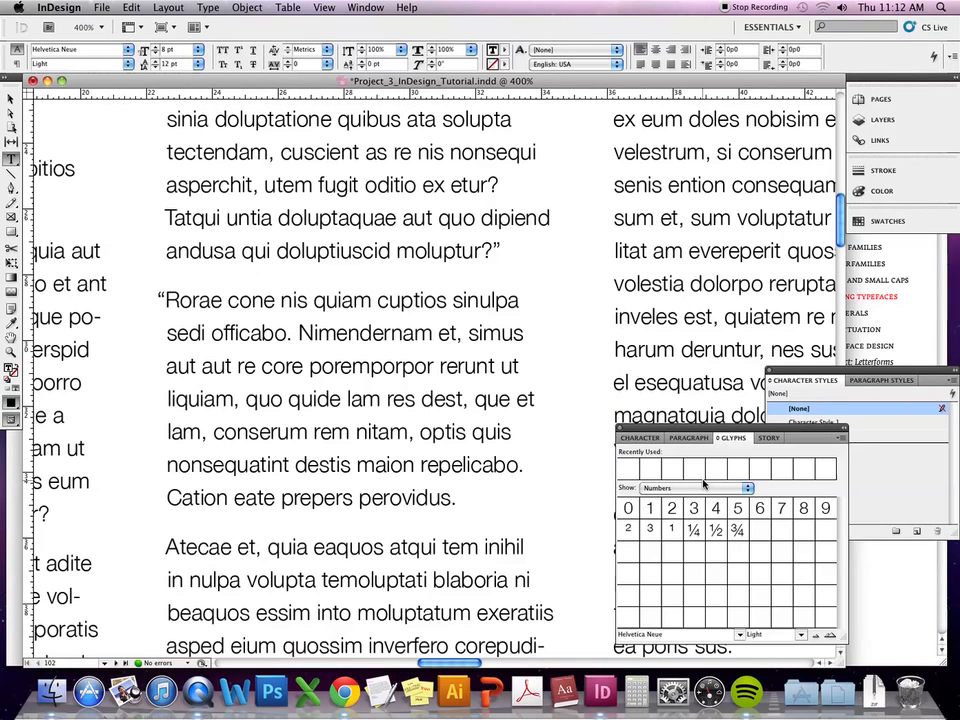
Show the Punctuation glyphs and insert the double right quotation mark after "perovidus." at the paragraph's end.
click(738, 490)
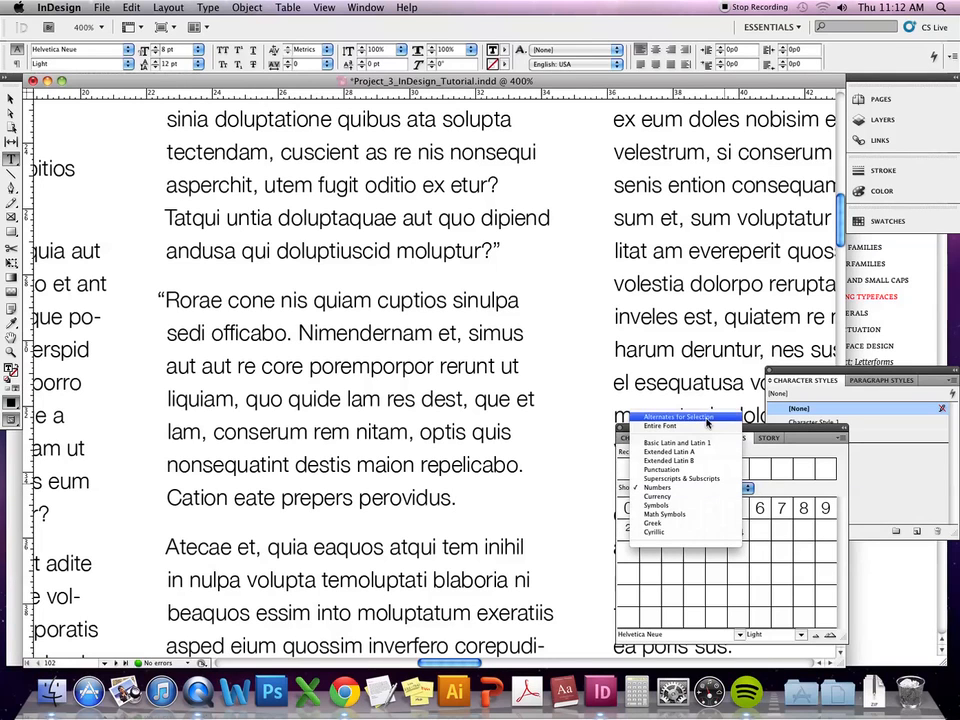
click(704, 469)
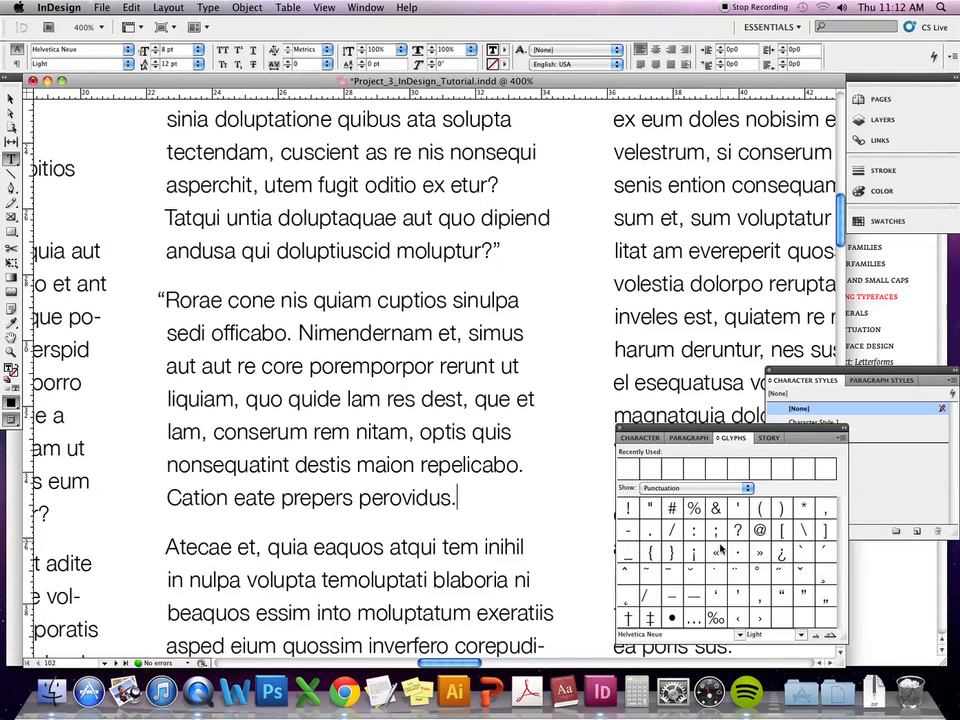
double_click(805, 597)
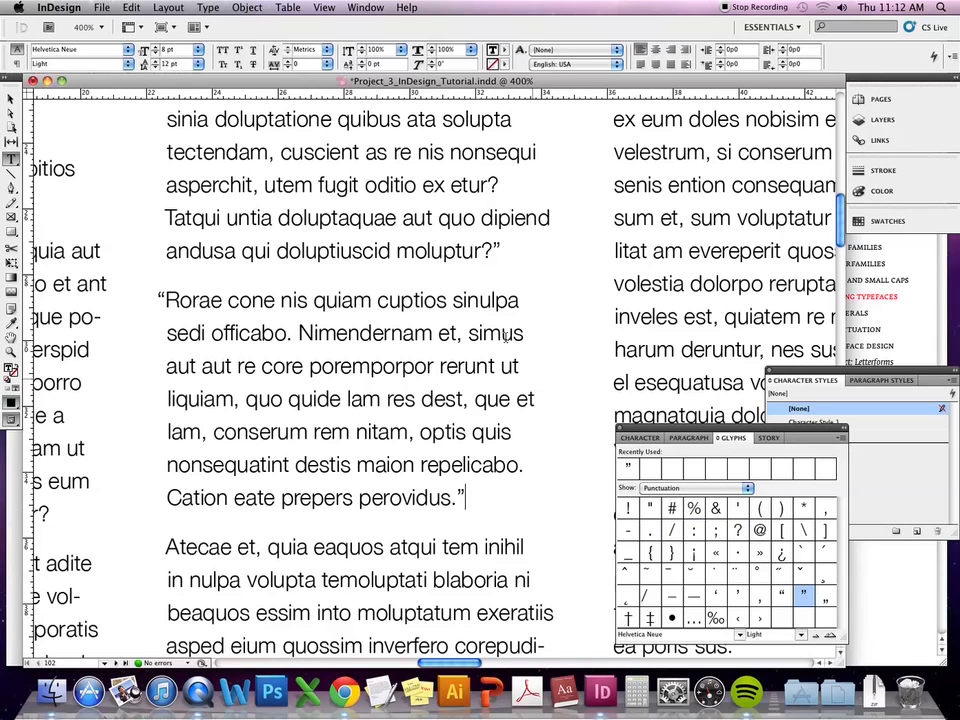
Leave the special character choices without inserting anything and save the document.
click(207, 7)
mouse_move(228, 358)
click(534, 495)
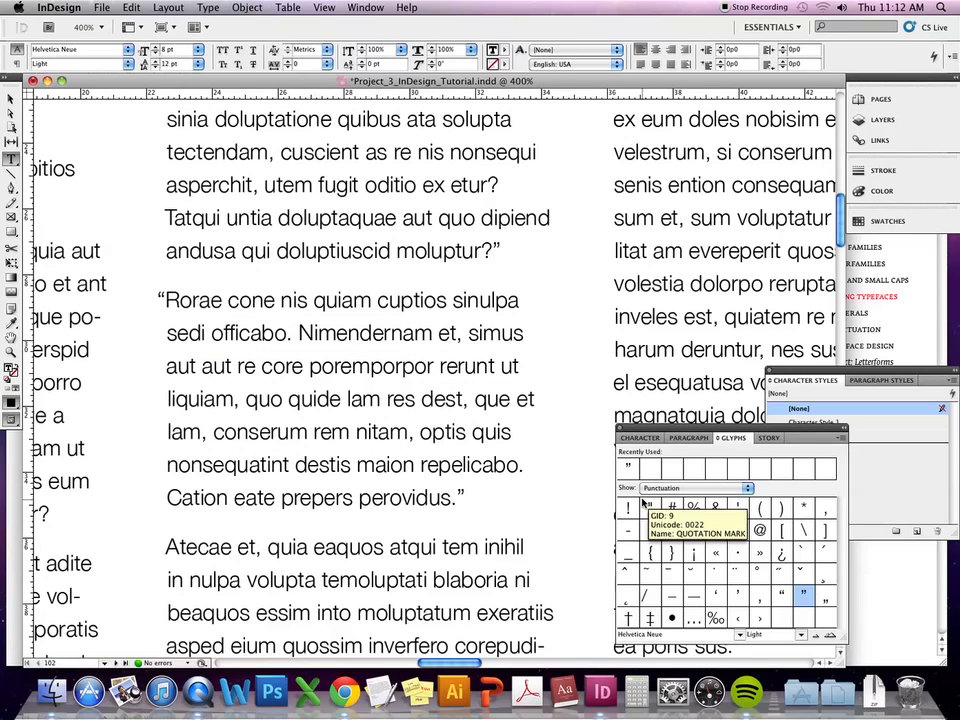
key(super+s)
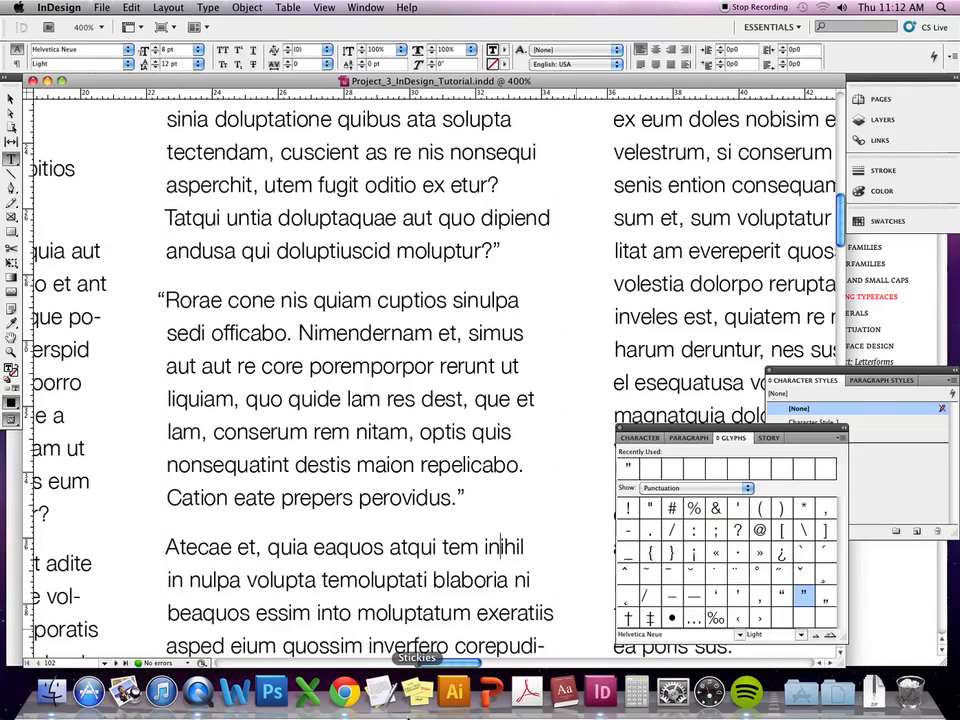
Switch to Chrome and read the Thinking with Type punctuation rules and the Mac OS keystrokes table for dashes, quotes and other marks.
click(346, 693)
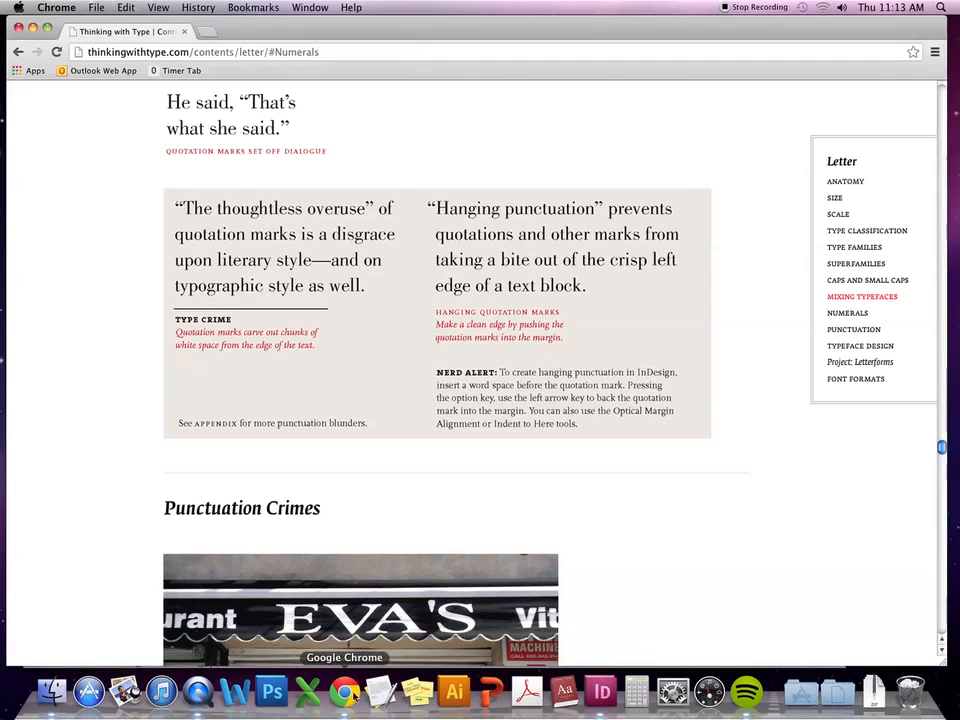
scroll(541, 470, down, 15)
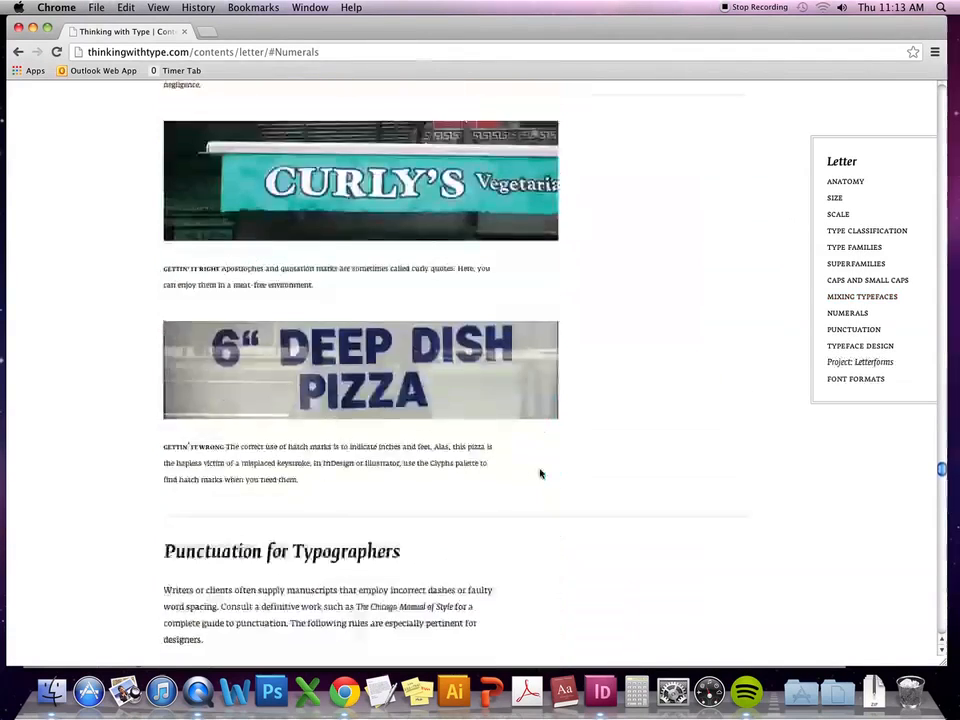
scroll(540, 474, down, 6)
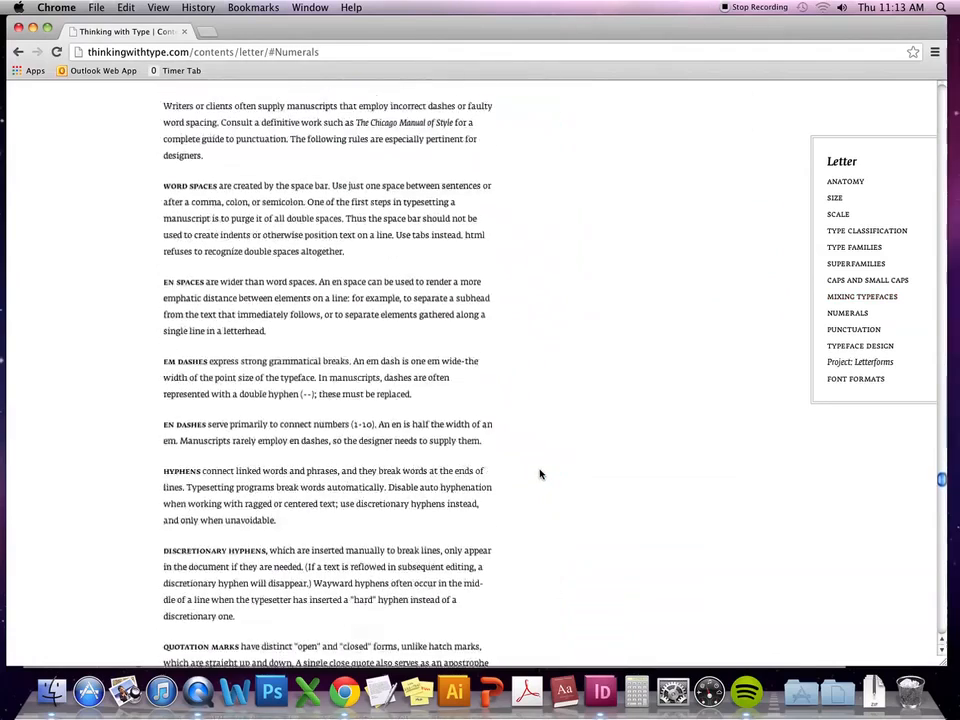
scroll(540, 474, down, 6)
scroll(539, 474, down, 6)
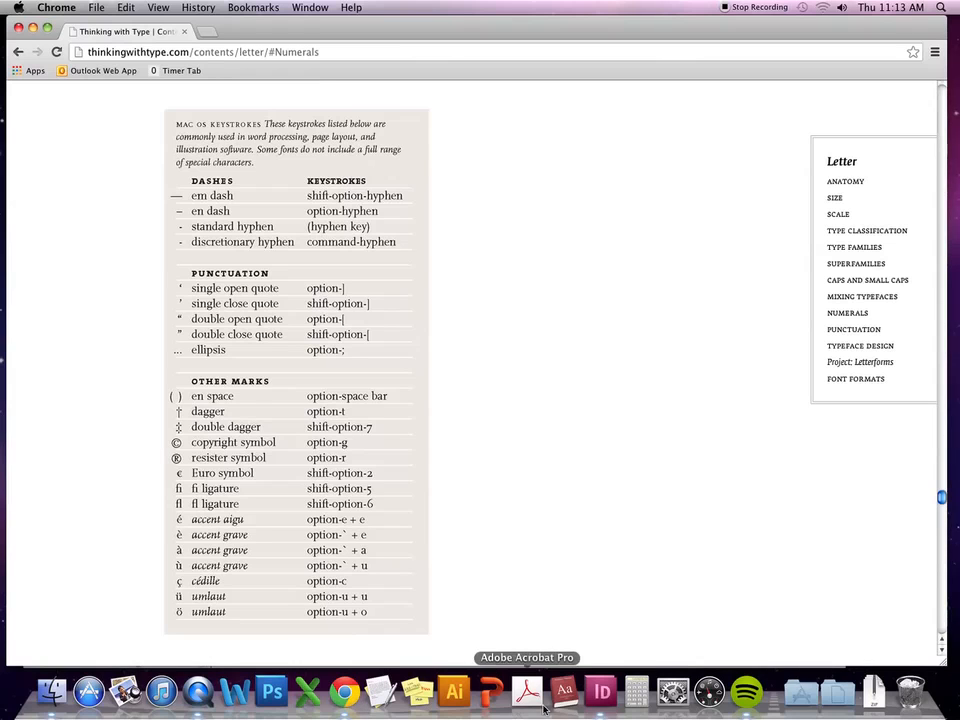
click(598, 695)
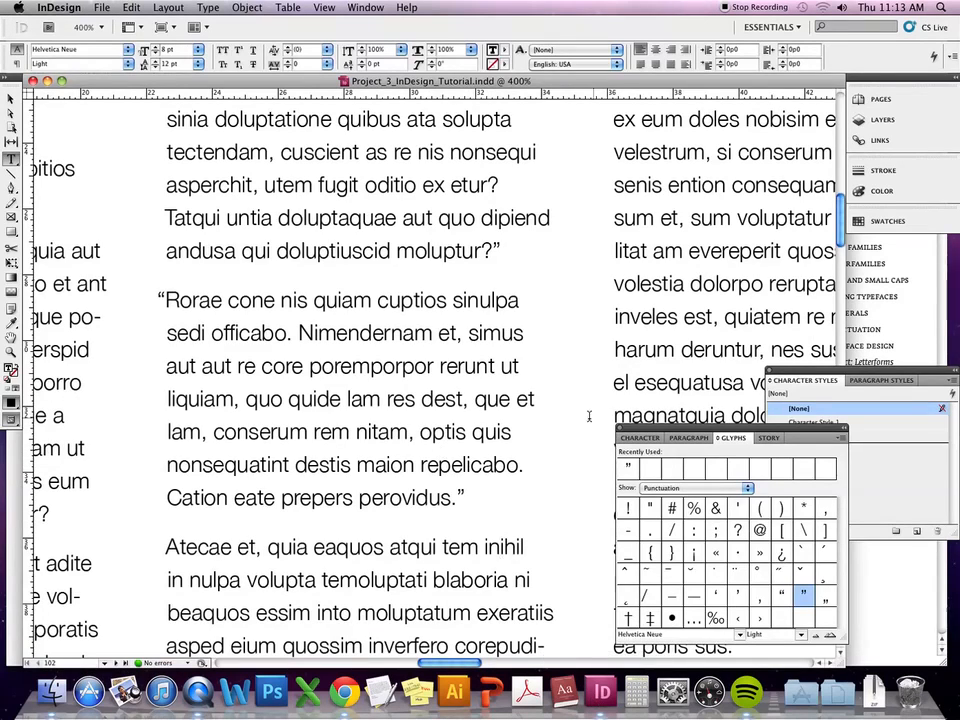
scroll(535, 419, down, 3)
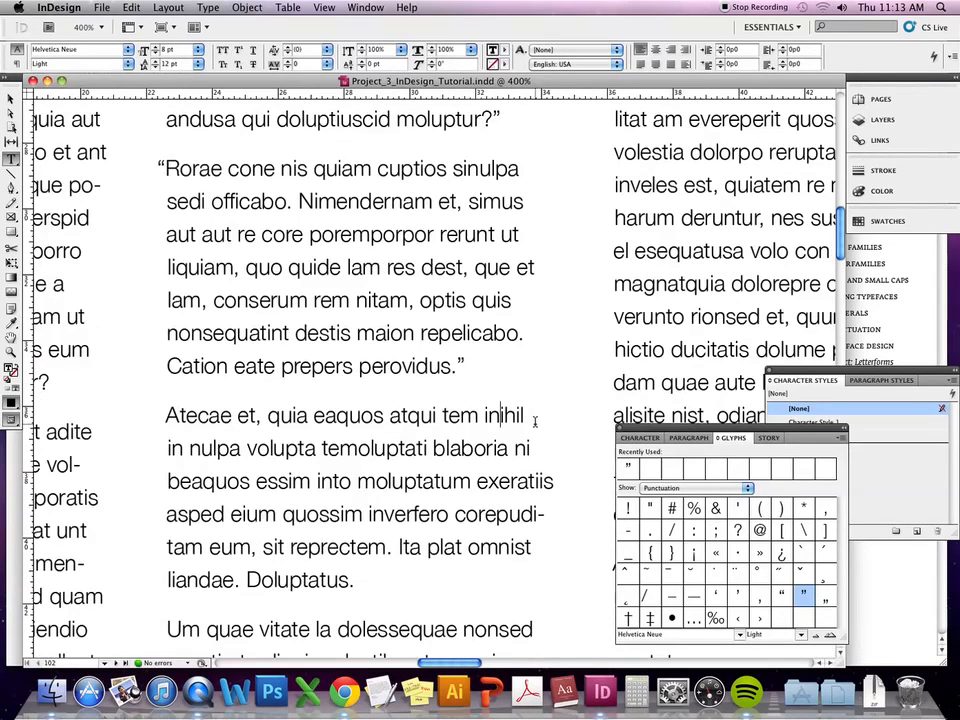
click(501, 416)
click(343, 692)
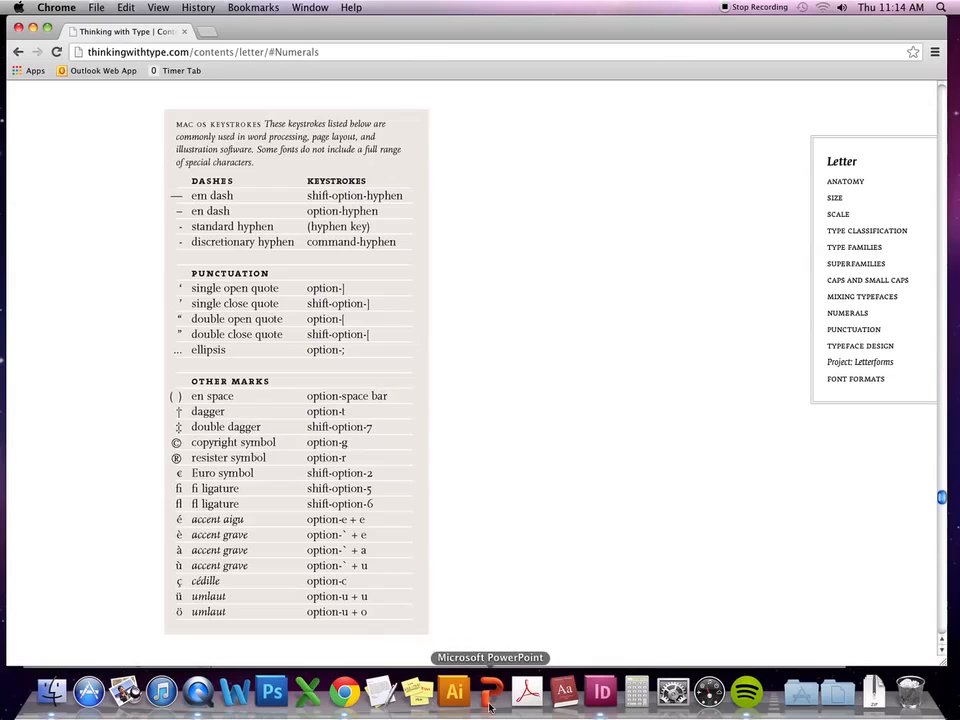
Switch back to InDesign and examine the line-end hyphen after "corepudi" in the "Atecae" paragraph.
click(599, 693)
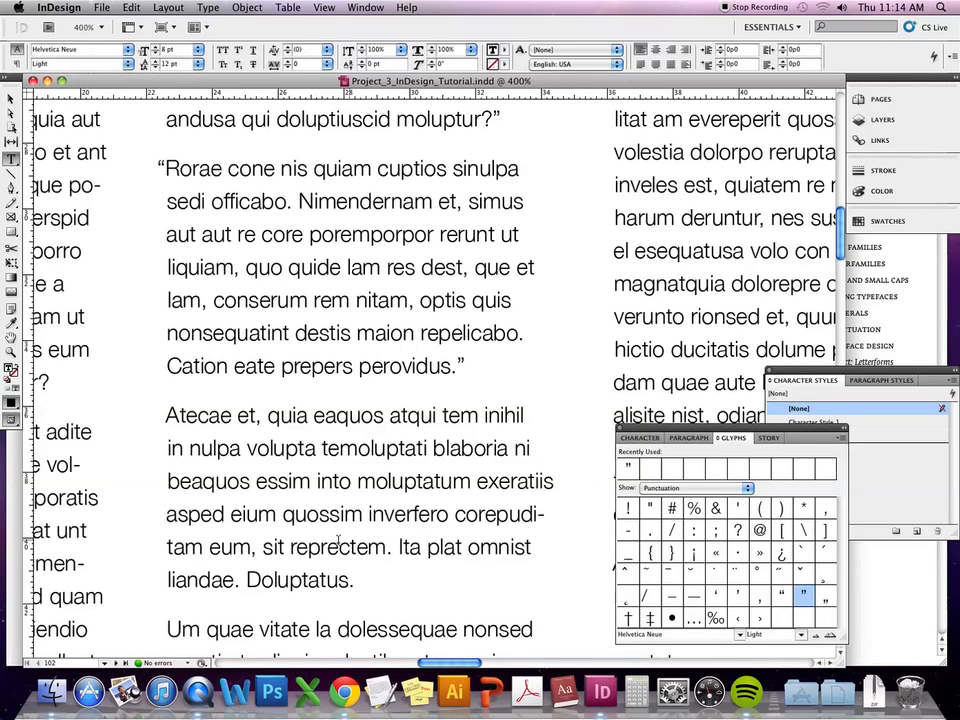
click(541, 515)
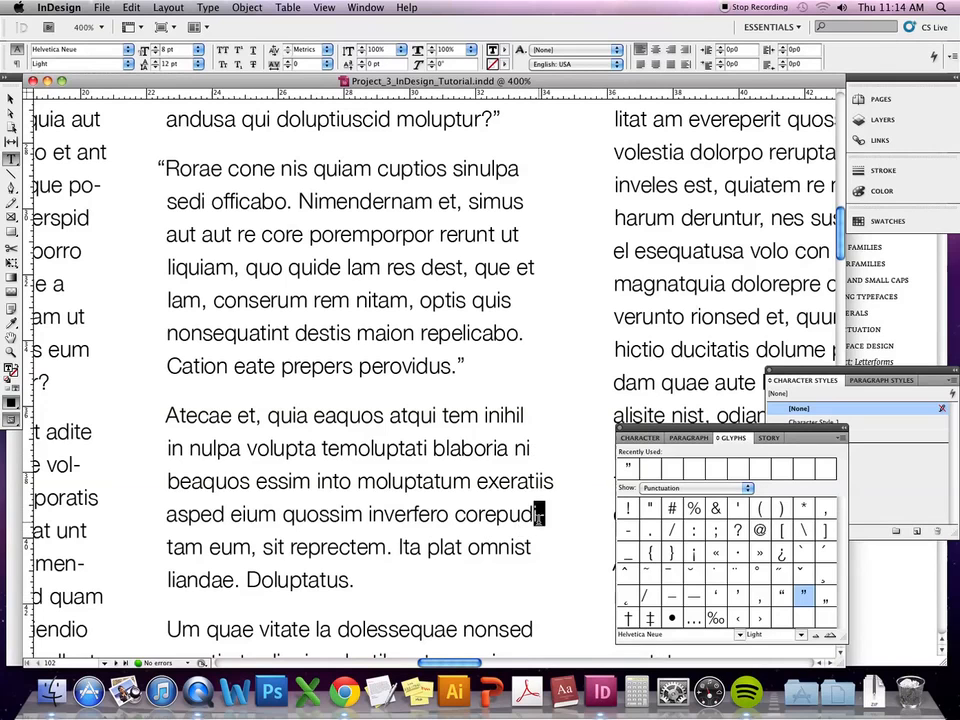
key(shift+Left)
click(340, 638)
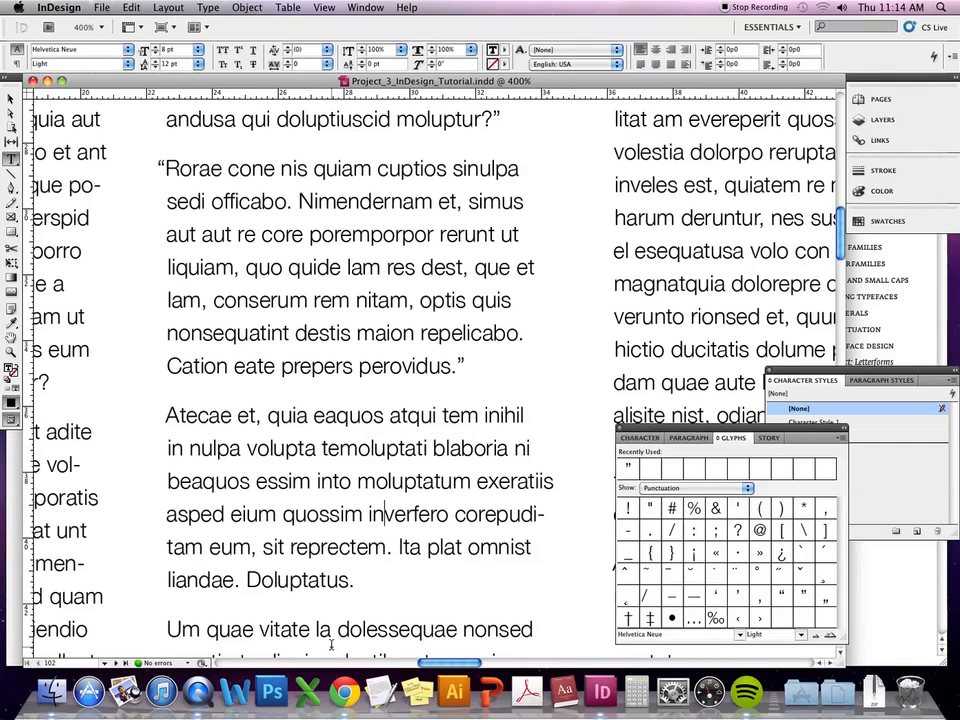
Add the sentence "The party was from 3 to 5 pm." after "Doluptatus." at the end of the "Atecae" paragraph.
click(431, 592)
text(t)
key(BackSpace)
text(The party was )
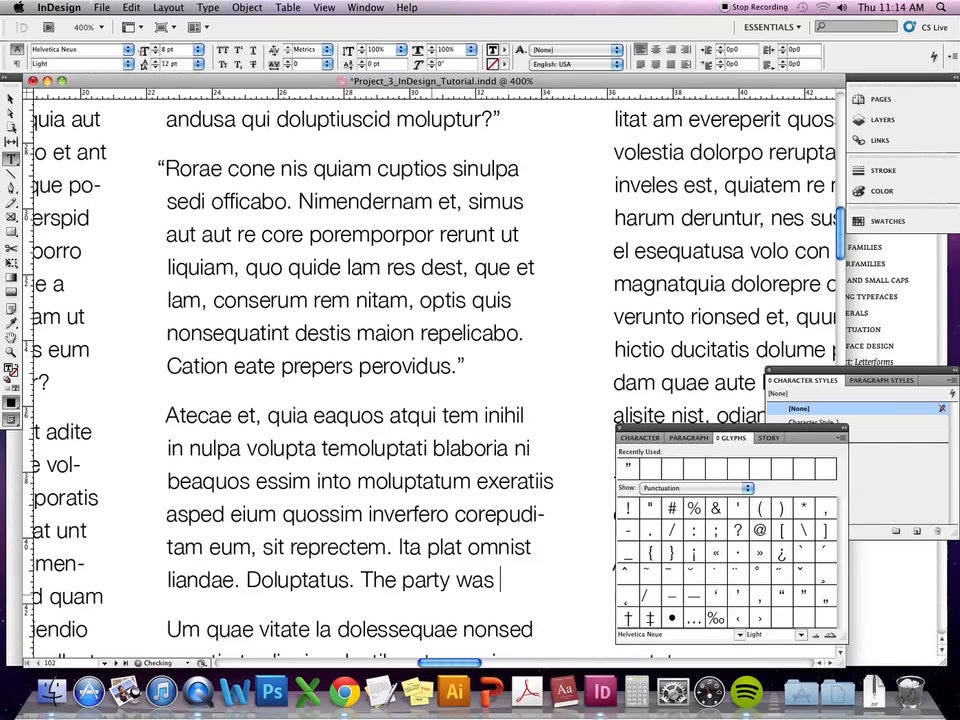
text(from)
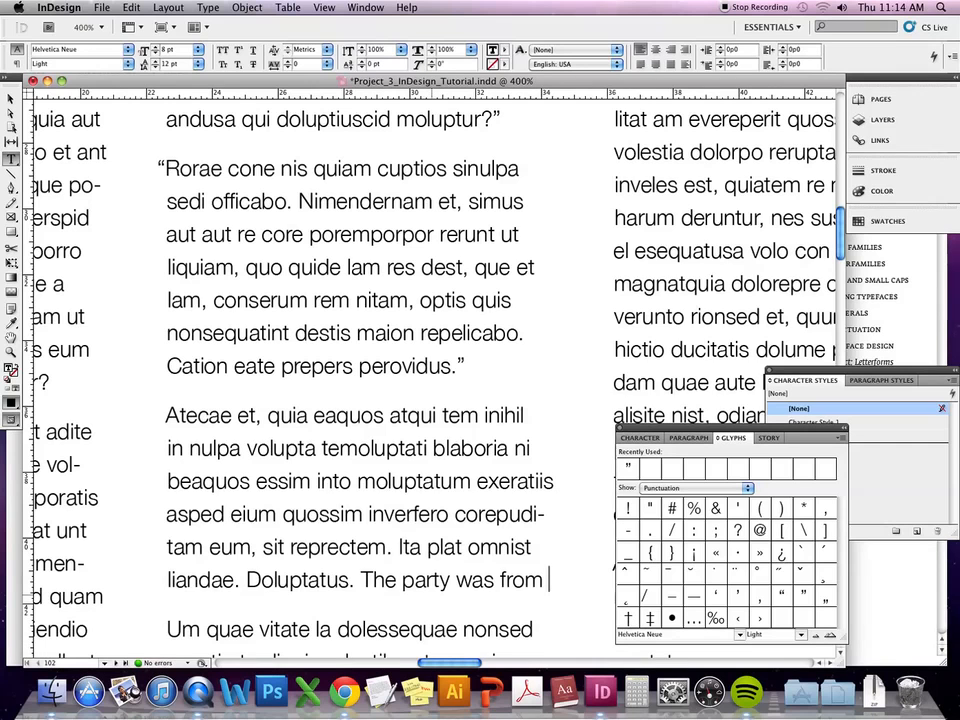
text( 3 to 5 pm)
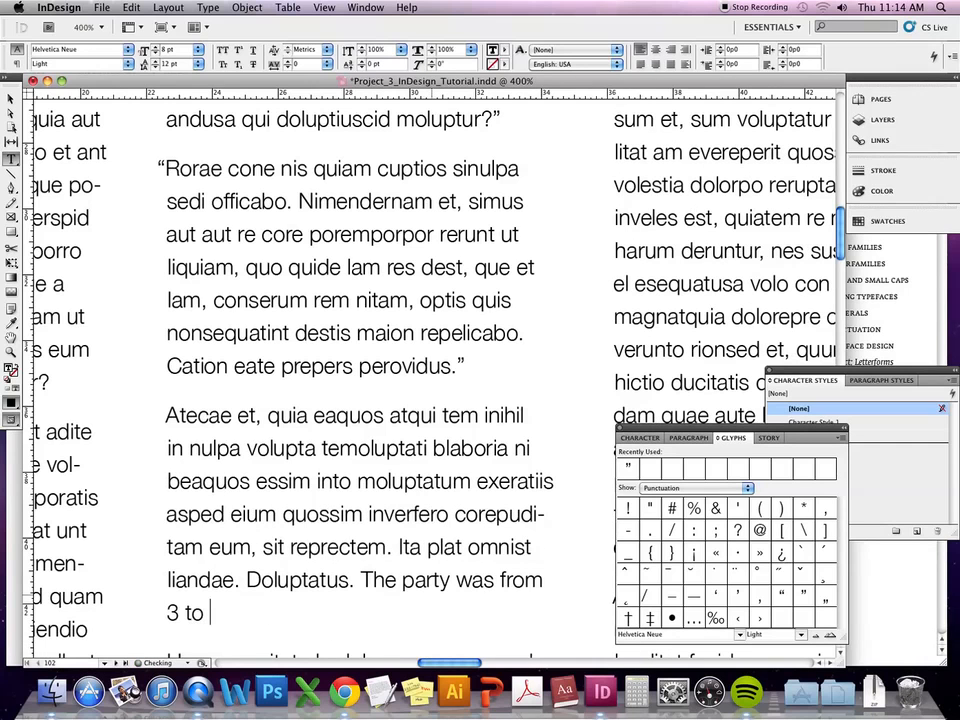
text(.)
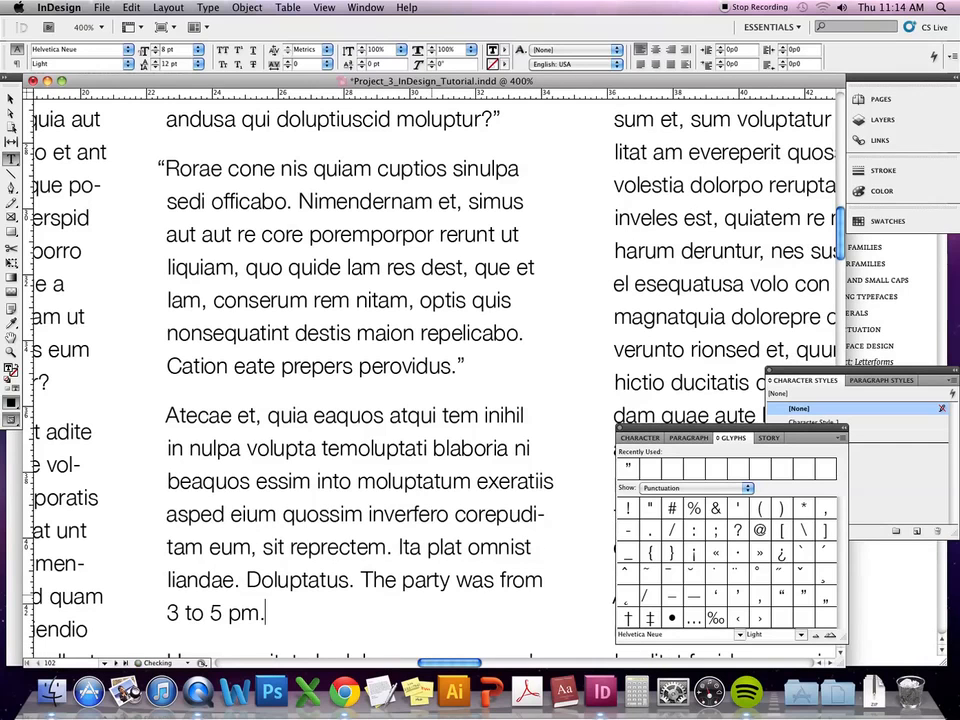
Replace the word "to" in "3 to 5 pm" with an En Dash special character.
double_click(196, 612)
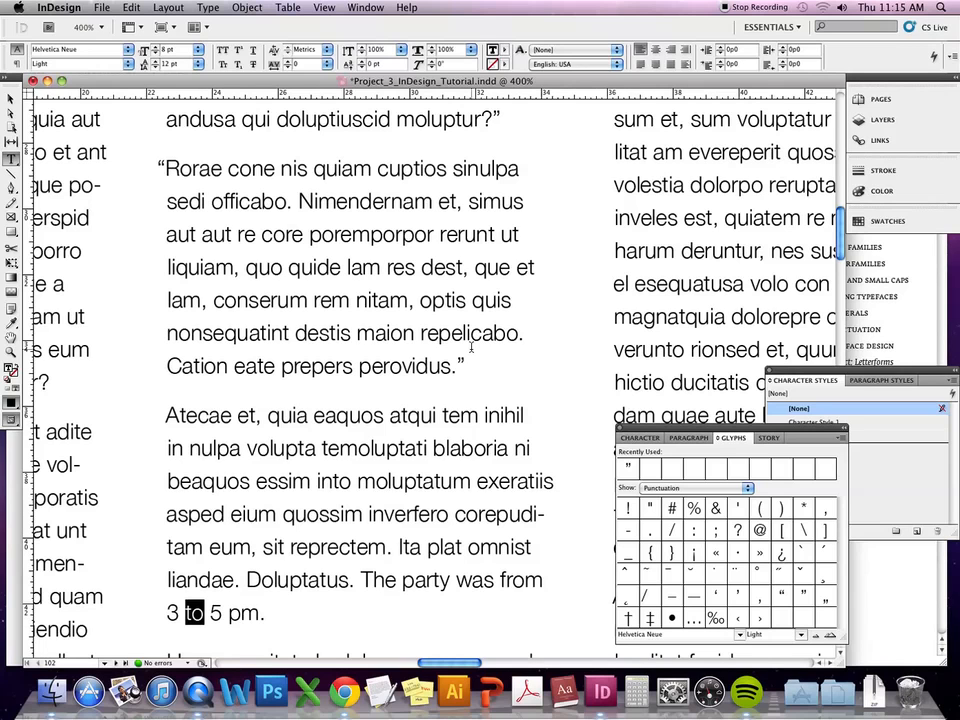
click(210, 7)
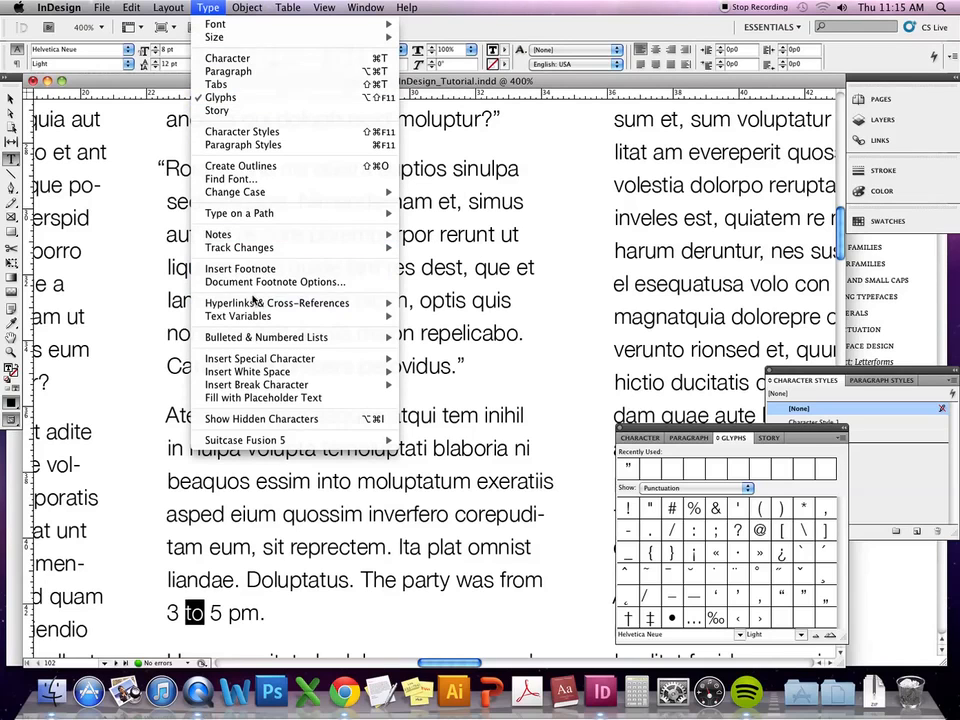
mouse_move(265, 357)
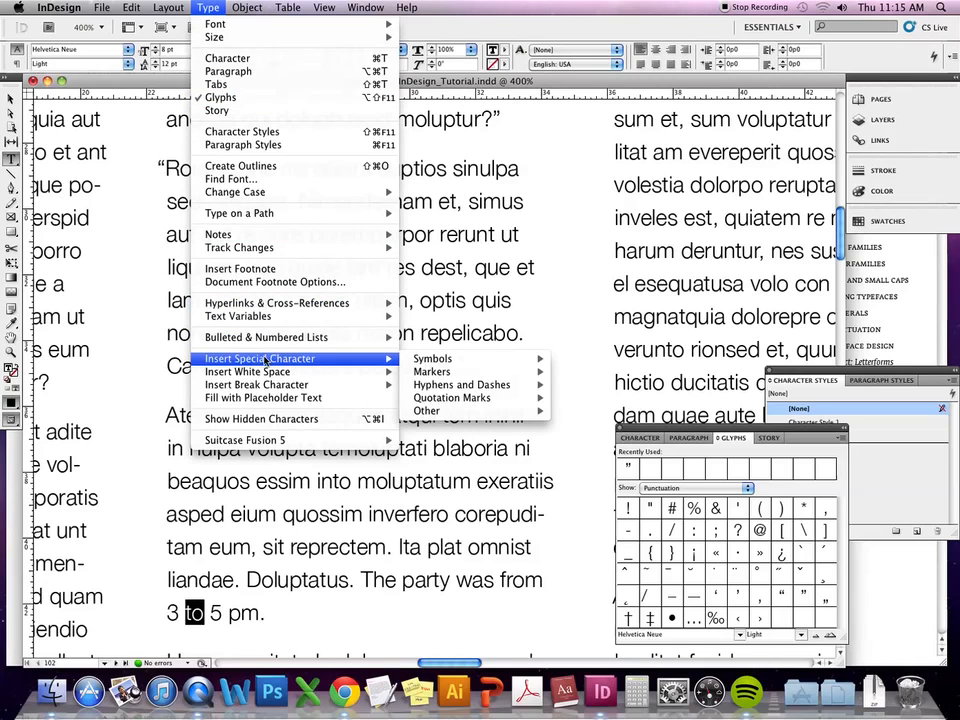
mouse_move(405, 371)
mouse_move(433, 387)
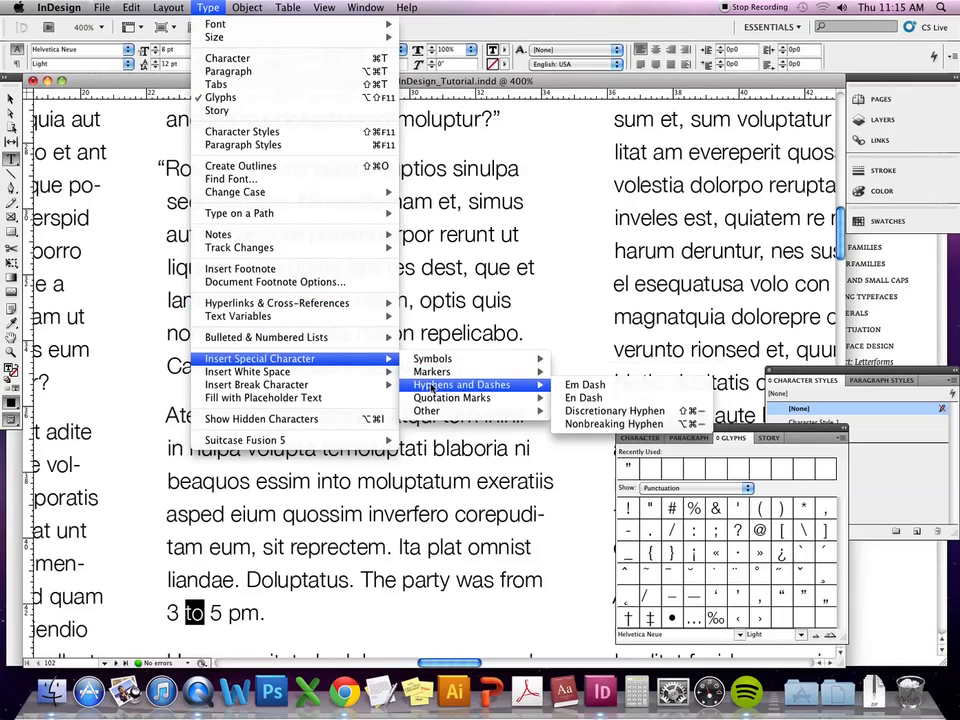
click(586, 398)
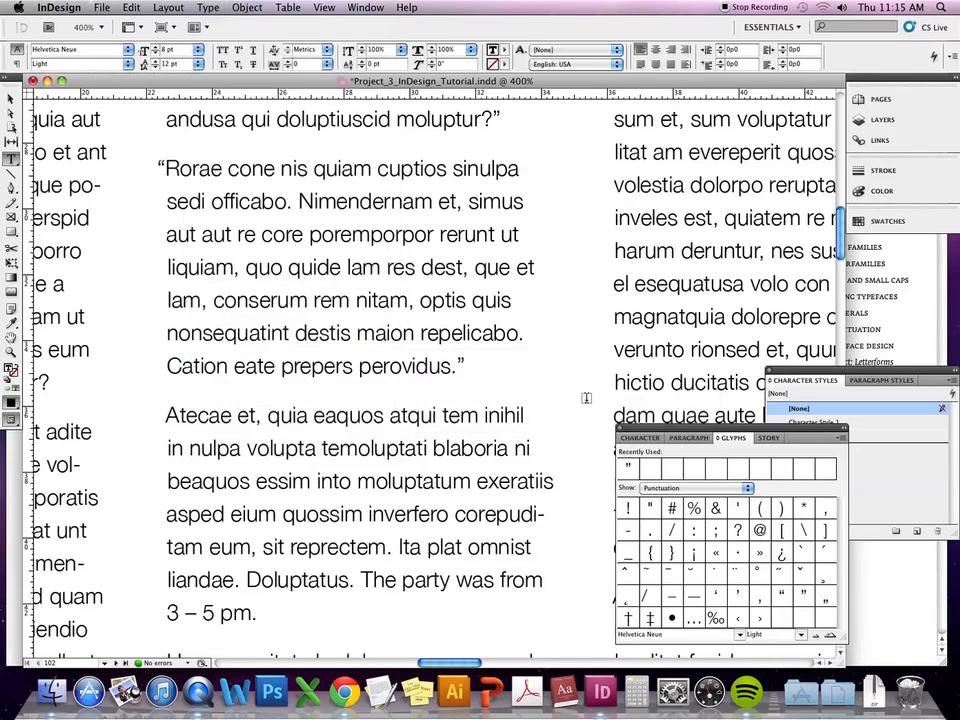
Remove the spaces on both sides of the en dash in "3 – 5 pm.".
click(186, 610)
key(BackSpace)
key(Right)
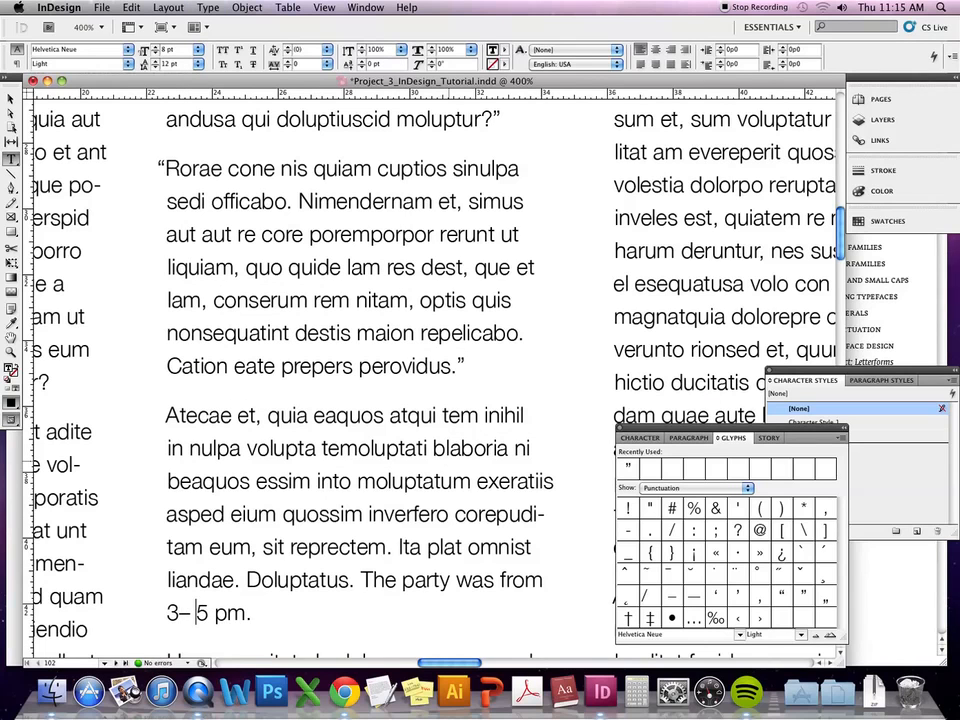
key(Delete)
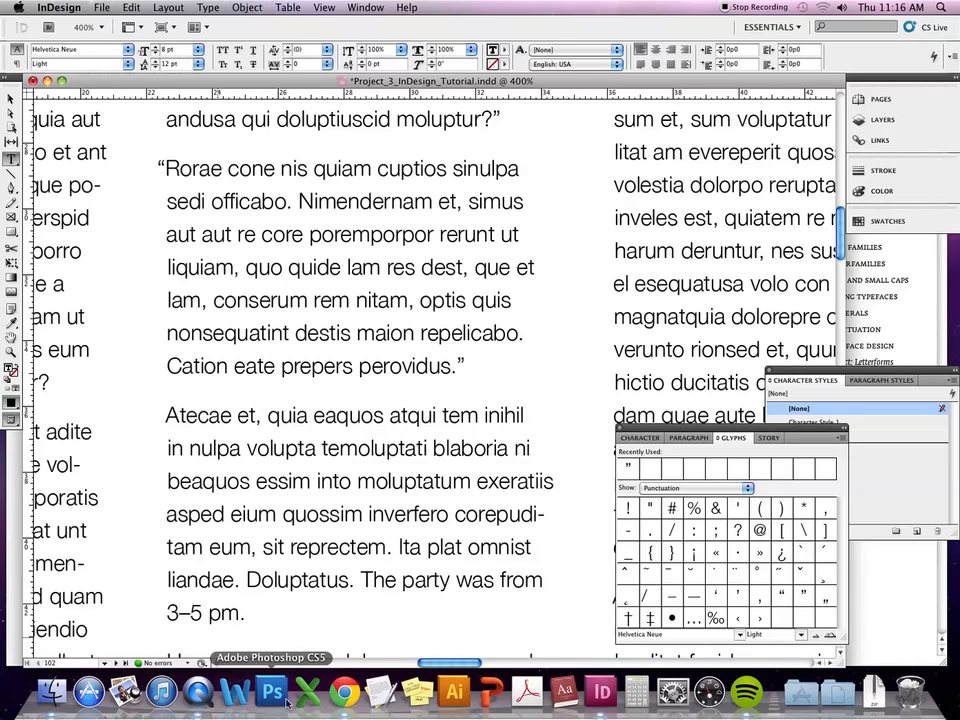
Switch to Chrome, return to InDesign and locate the En Dash among the punctuation glyphs.
click(344, 692)
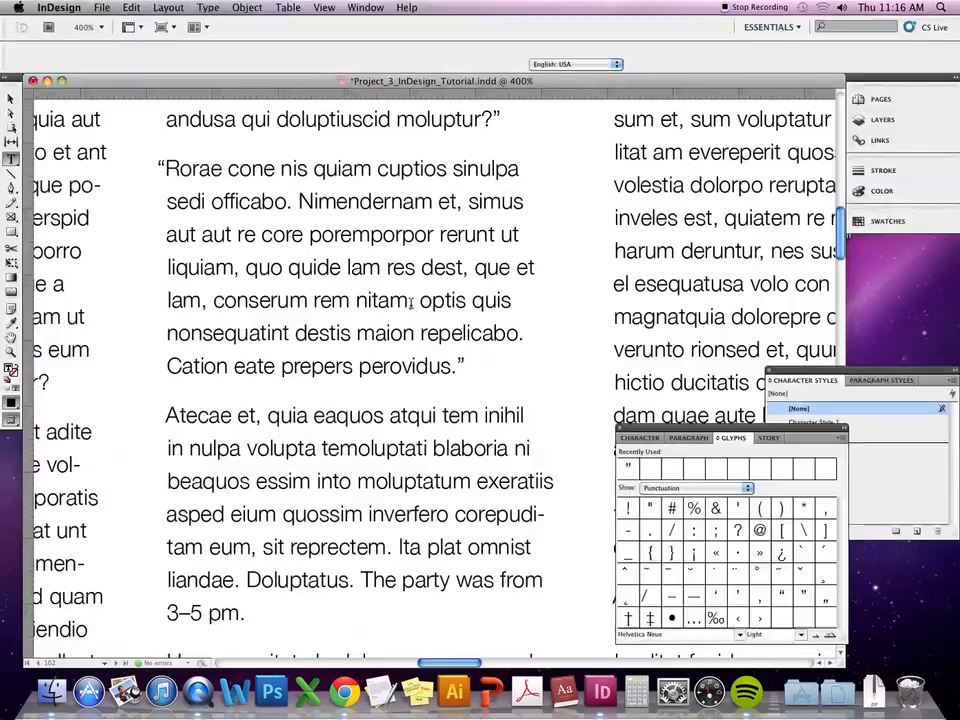
click(190, 612)
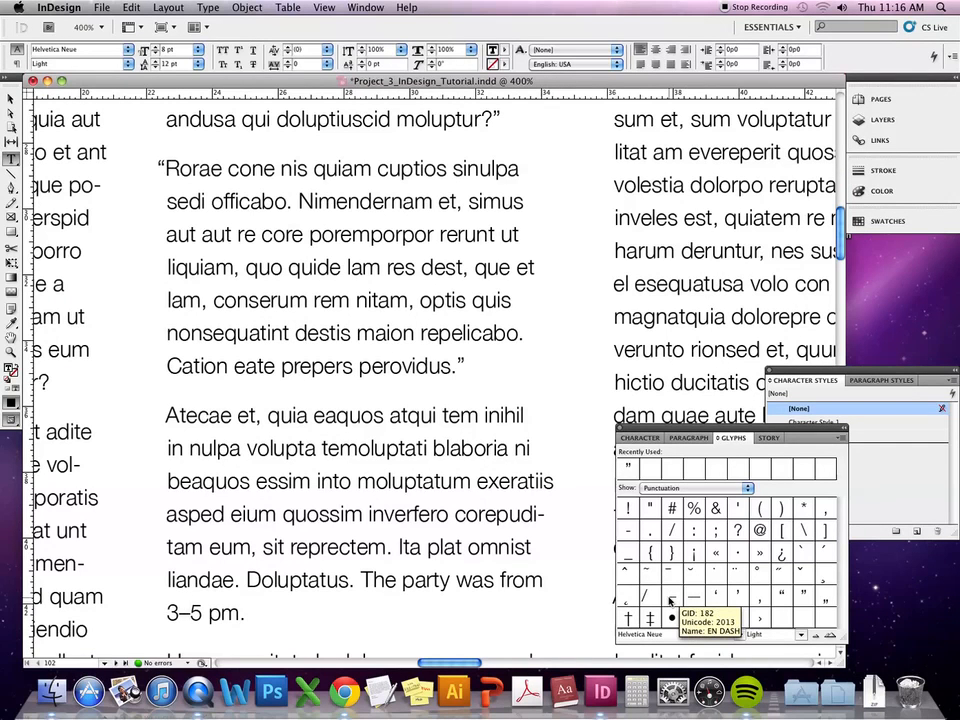
click(502, 584)
End "apisciet" with a period and add "I went to the store, a place on the other side of town, to get some beef stew.".
drag(841, 226, 838, 295)
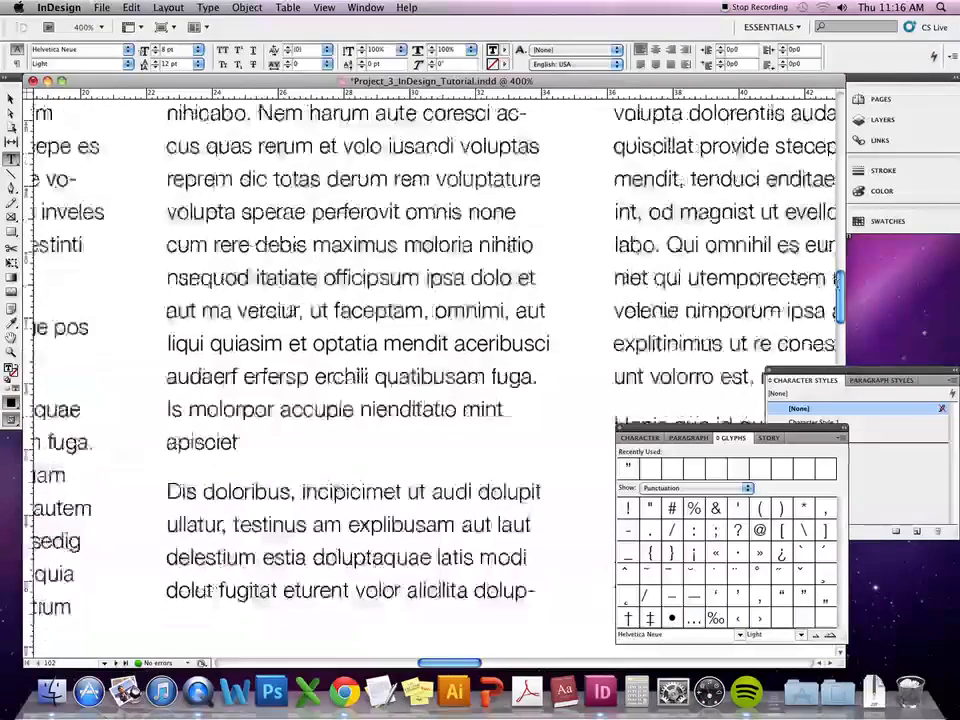
click(478, 439)
text(.)
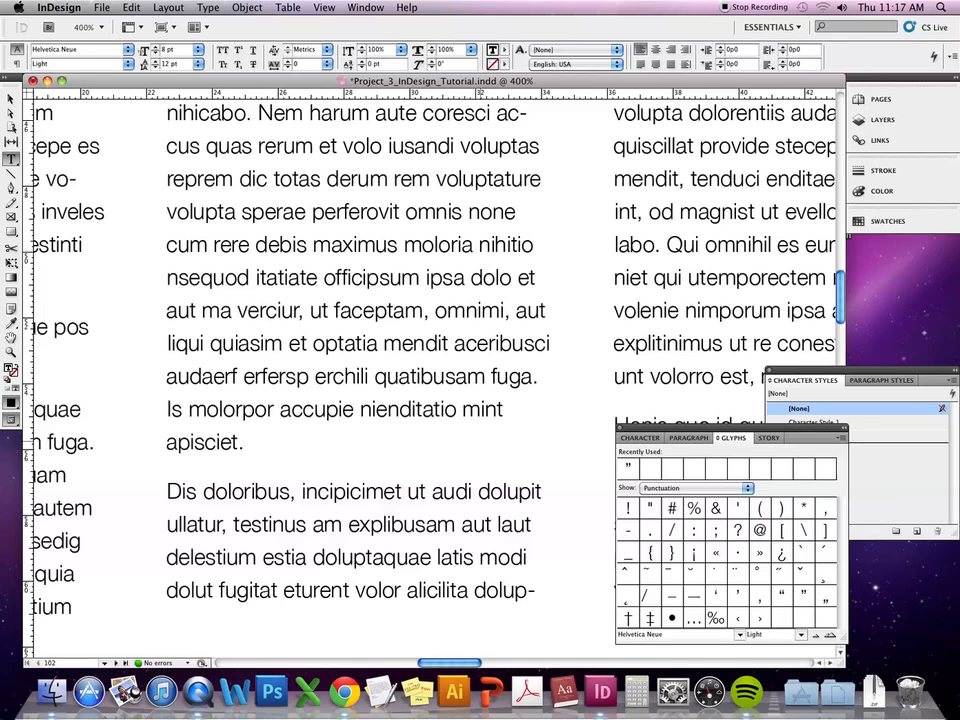
text(I went to the store)
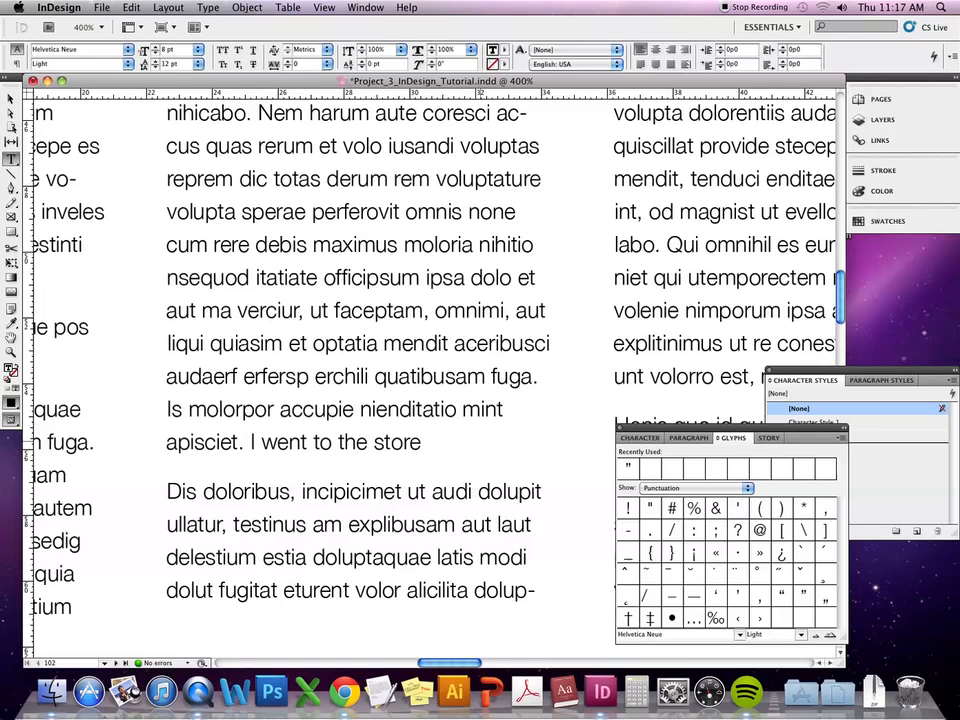
text(, a place on)
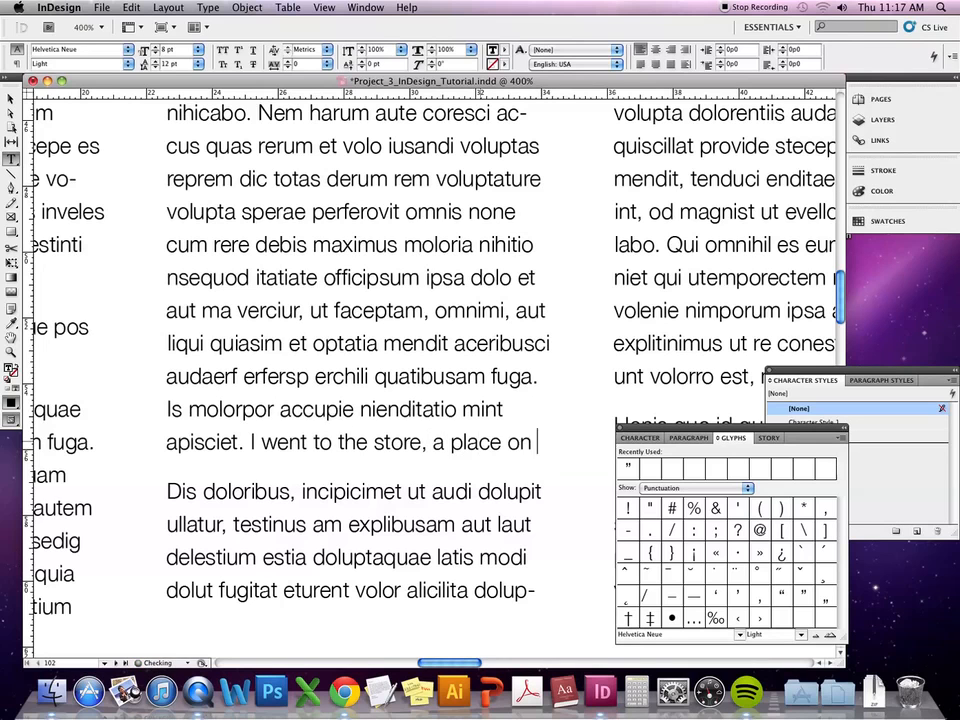
text( the other side of town, to get)
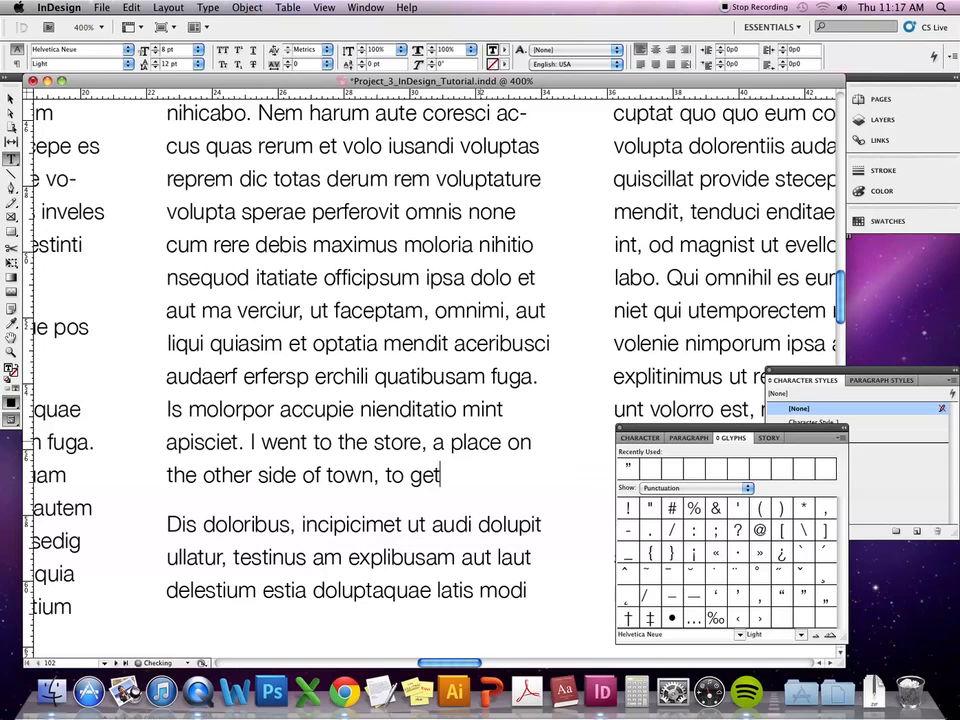
text( some)
text( beeg)
key(BackSpace)
text(f )
text(stew.)
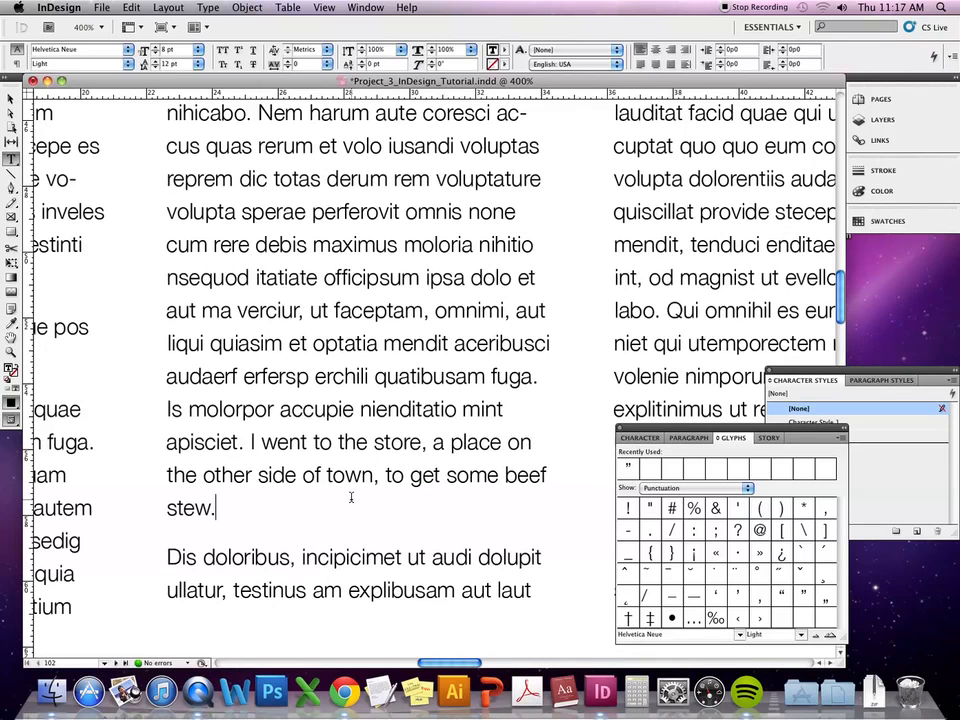
Replace the commas and following spaces after "store" and "town" with em dash glyphs.
key(super+equal)
key(super+equal)
scroll(424, 388, right, 5)
scroll(422, 386, left, 4)
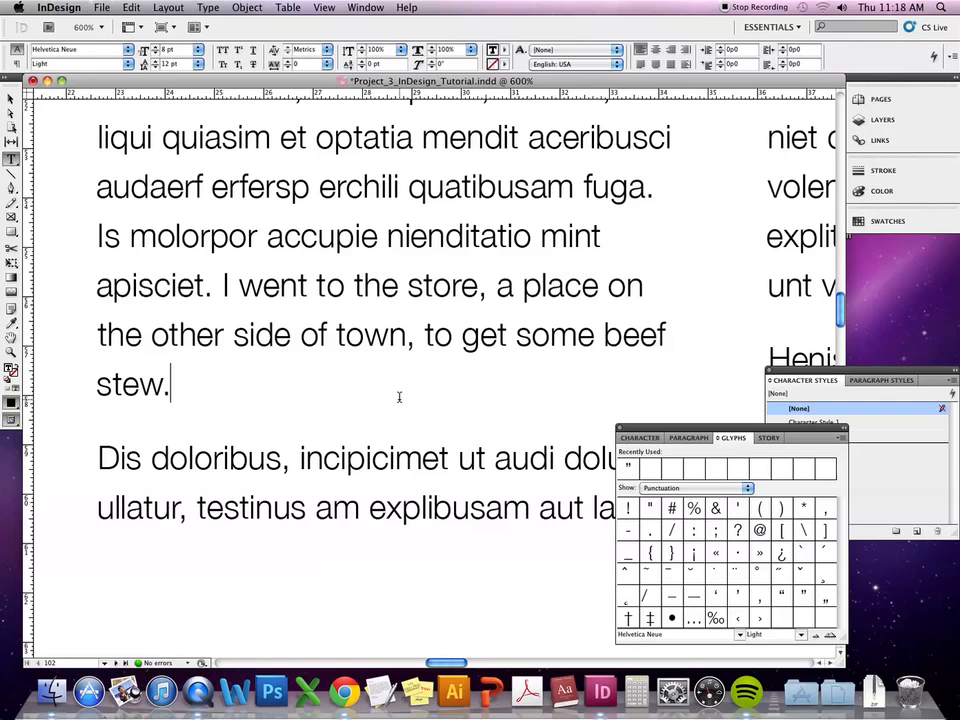
click(493, 289)
key(shift+Left)
key(BackSpace)
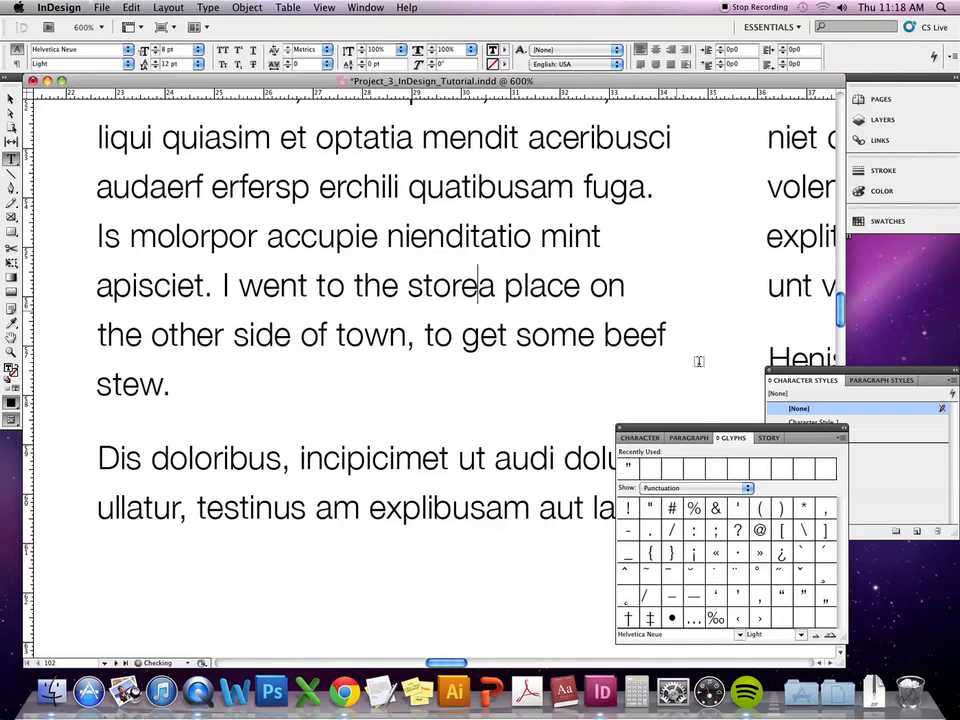
click(692, 601)
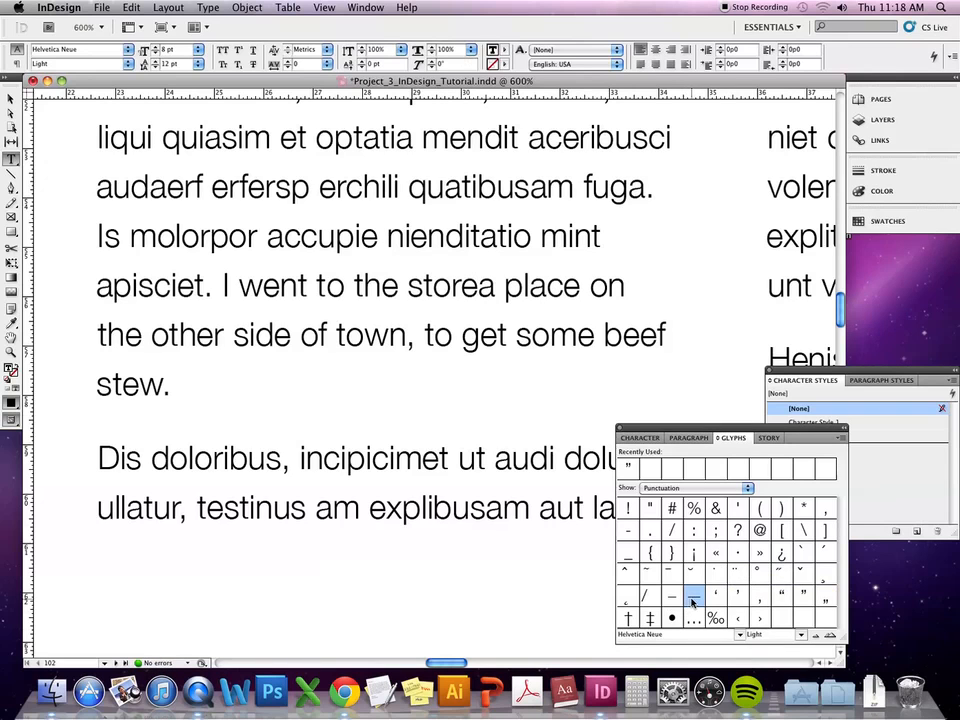
double_click(692, 601)
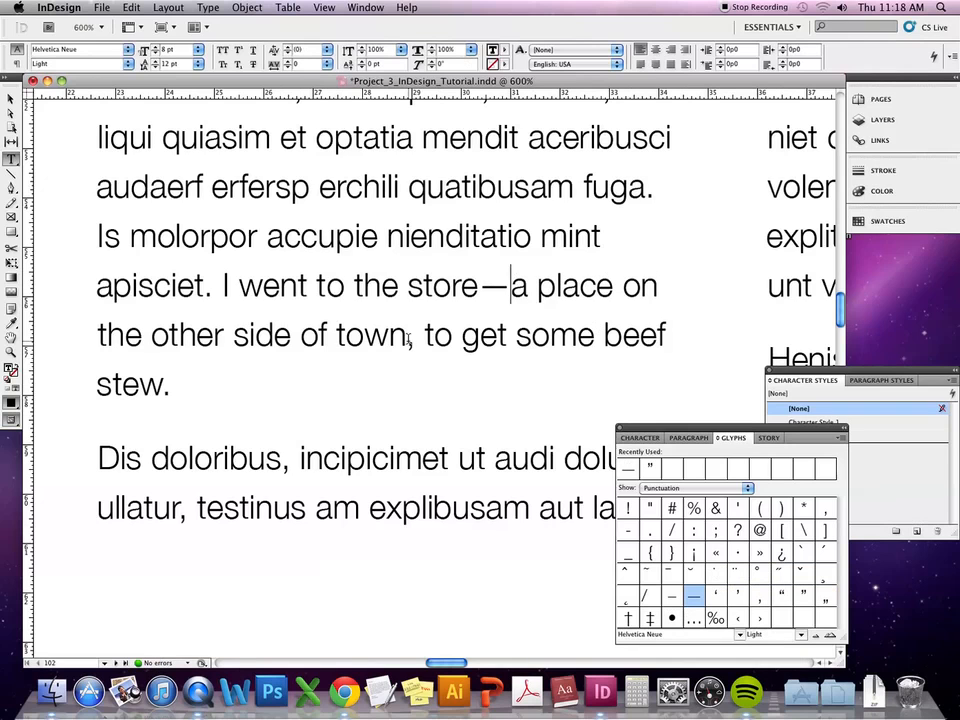
drag(405, 341, 424, 341)
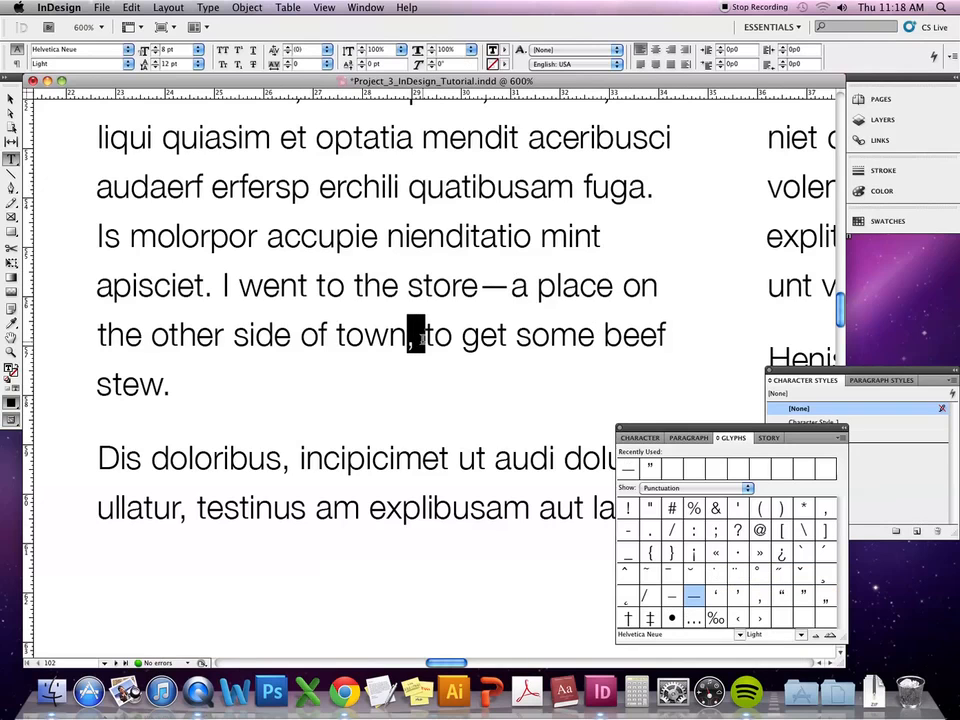
double_click(692, 601)
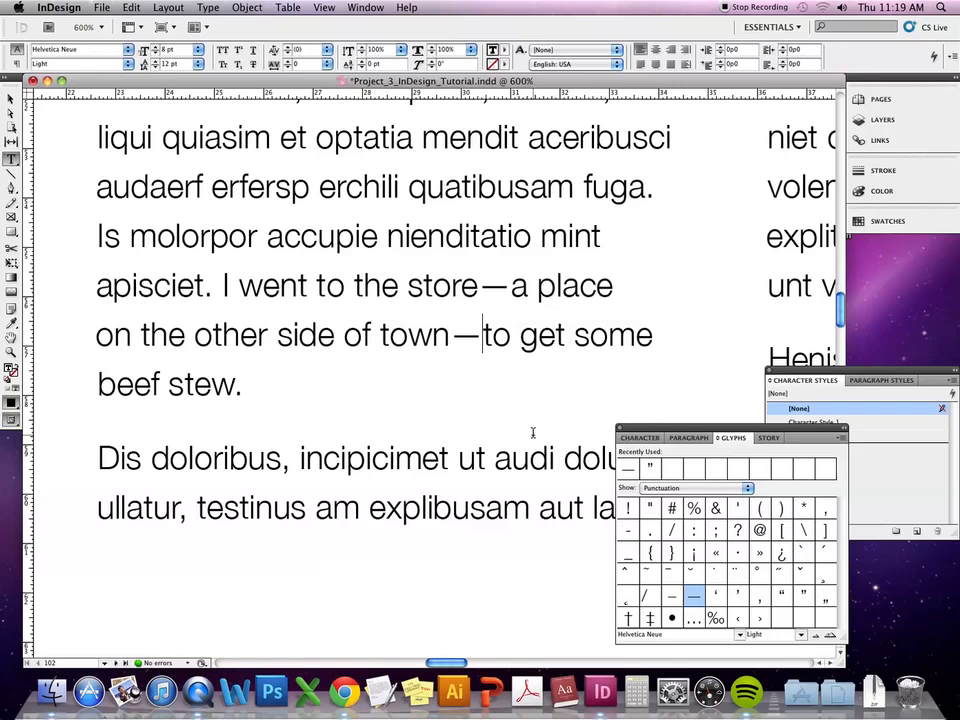
Set the kerning between "store" and the em dash that follows it to 70.
scroll(487, 345, up, 1)
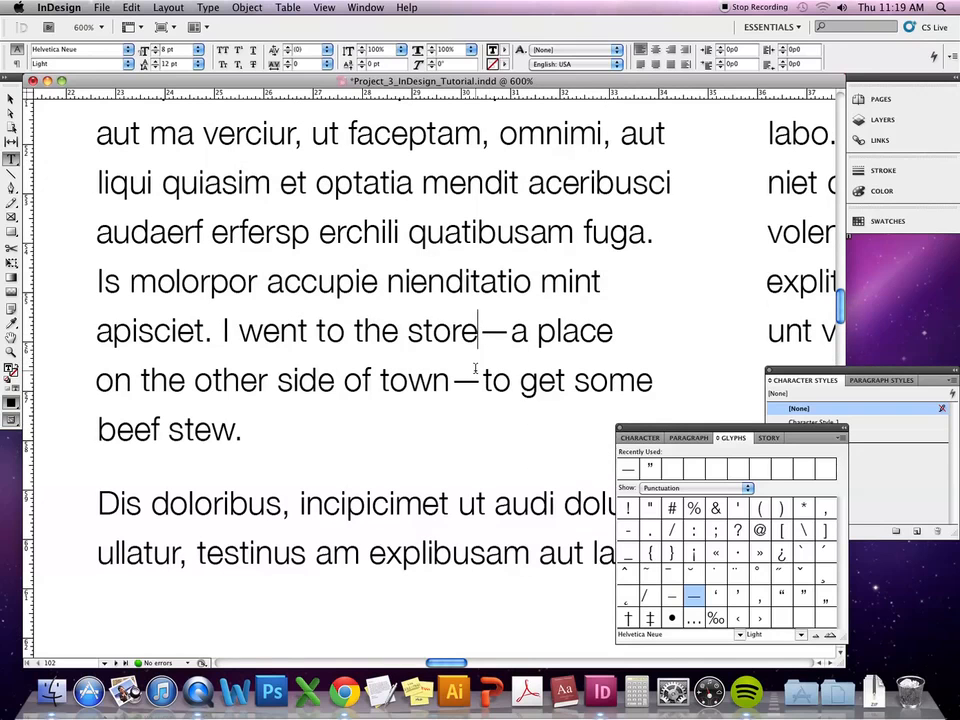
scroll(481, 340, up, 1)
scroll(476, 369, up, 3)
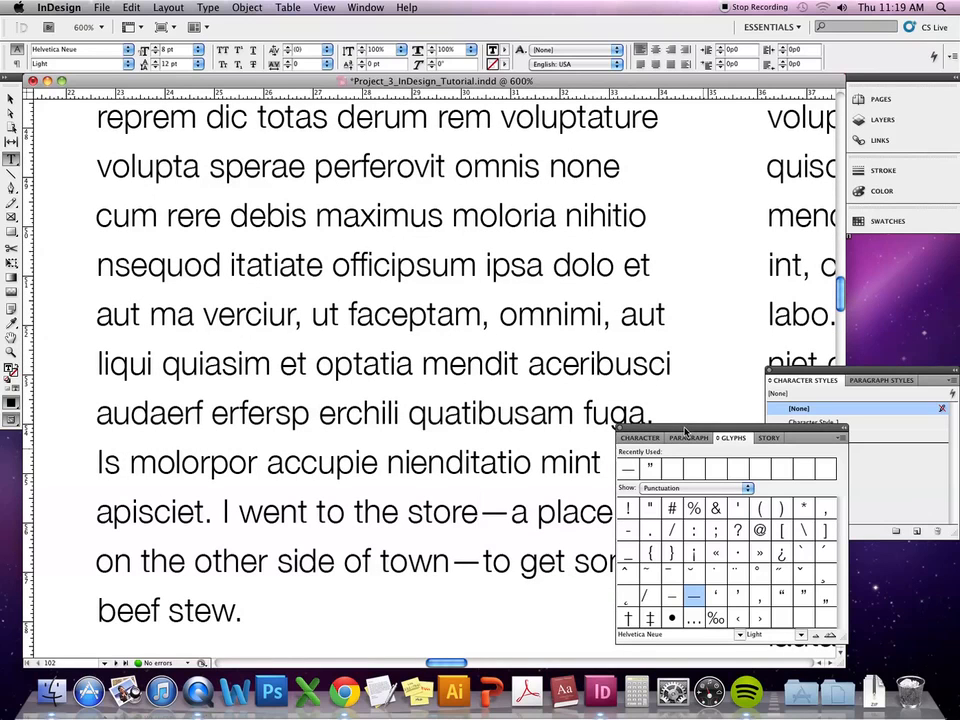
drag(685, 430, 753, 433)
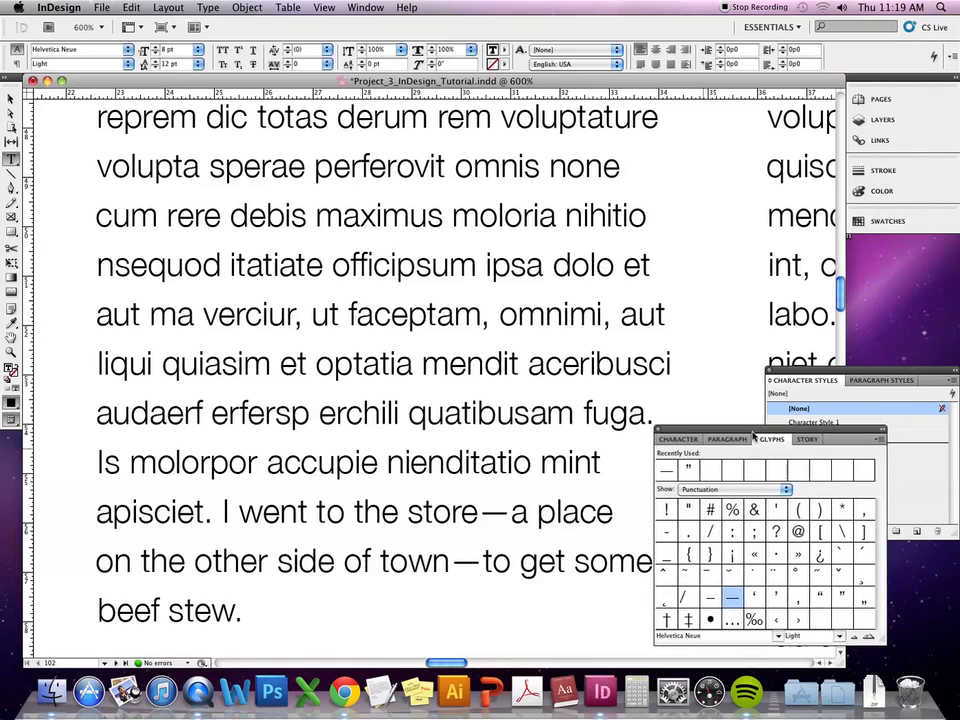
click(679, 440)
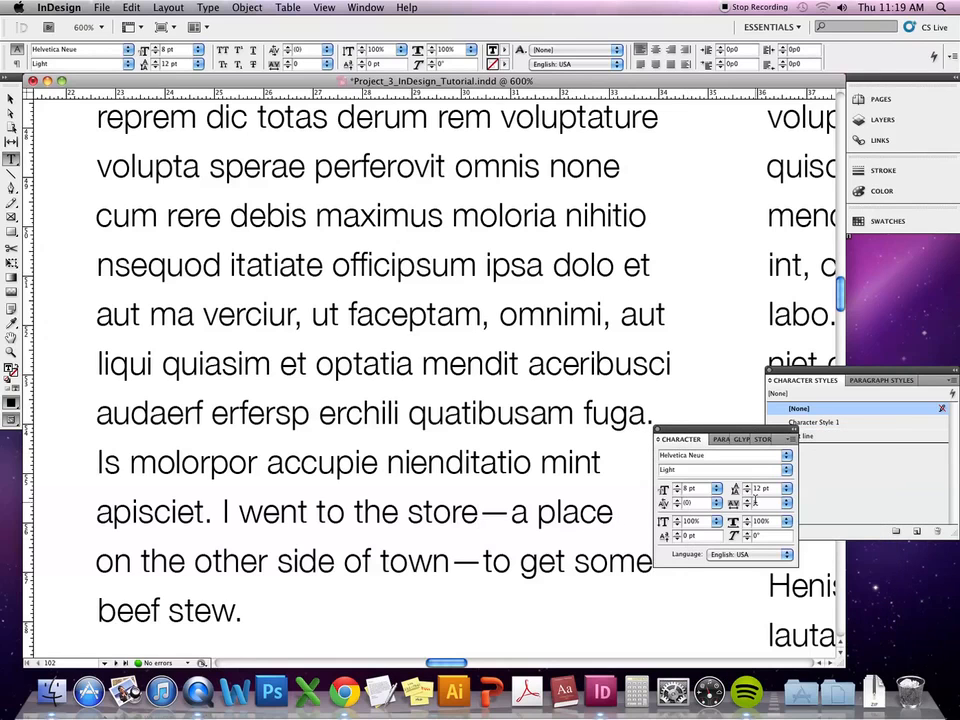
click(747, 501)
click(747, 505)
click(677, 505)
click(677, 505)
click(677, 505)
click(677, 505)
click(677, 505)
click(677, 505)
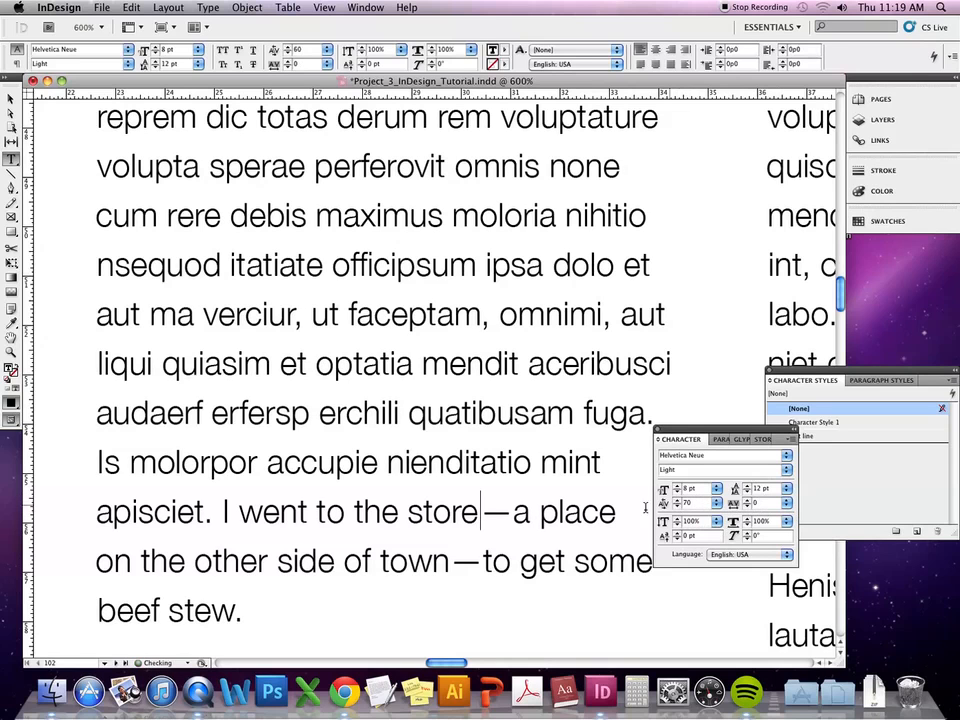
Set the kerning between the first em dash and "a place" to 50.
click(514, 511)
click(677, 502)
click(677, 502)
click(677, 502)
click(677, 502)
click(677, 502)
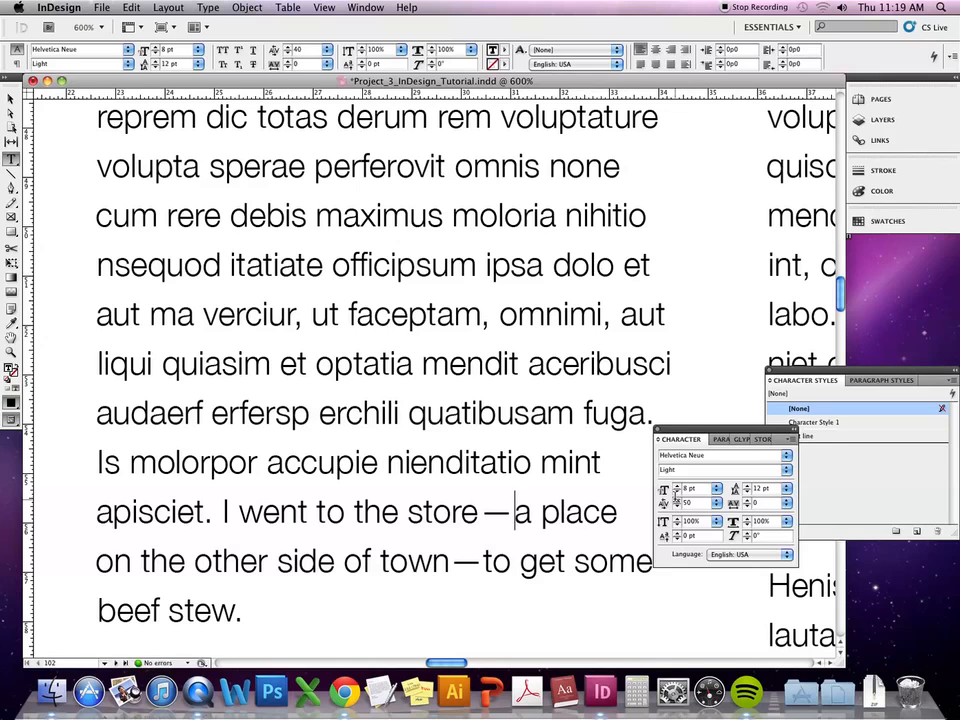
click(541, 512)
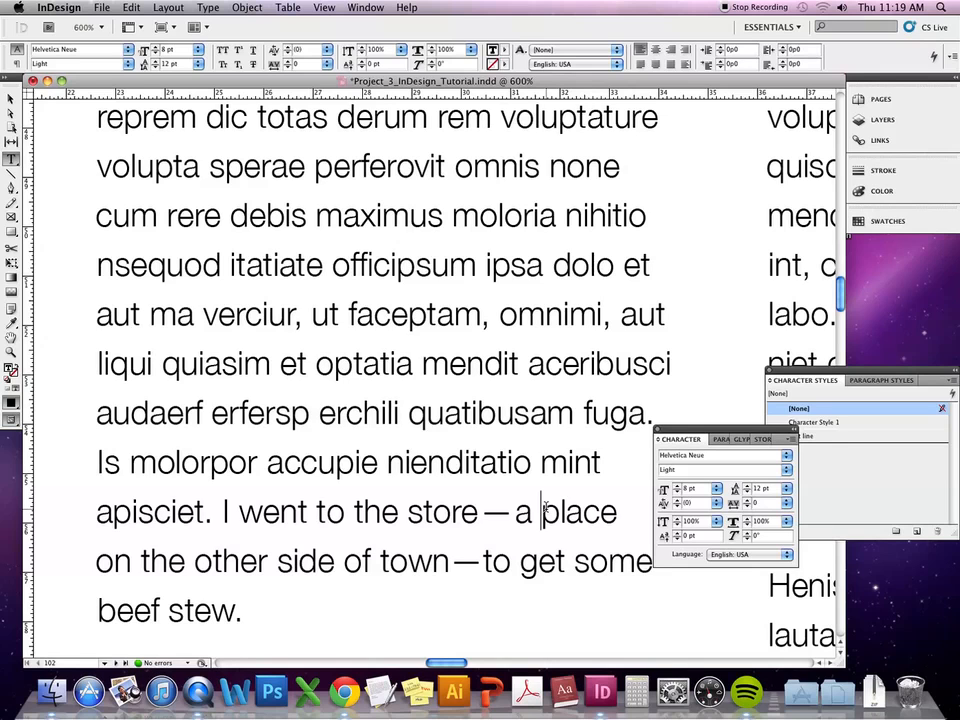
Switch to Chrome to consult the Mac OS keystrokes table and return to InDesign.
click(344, 692)
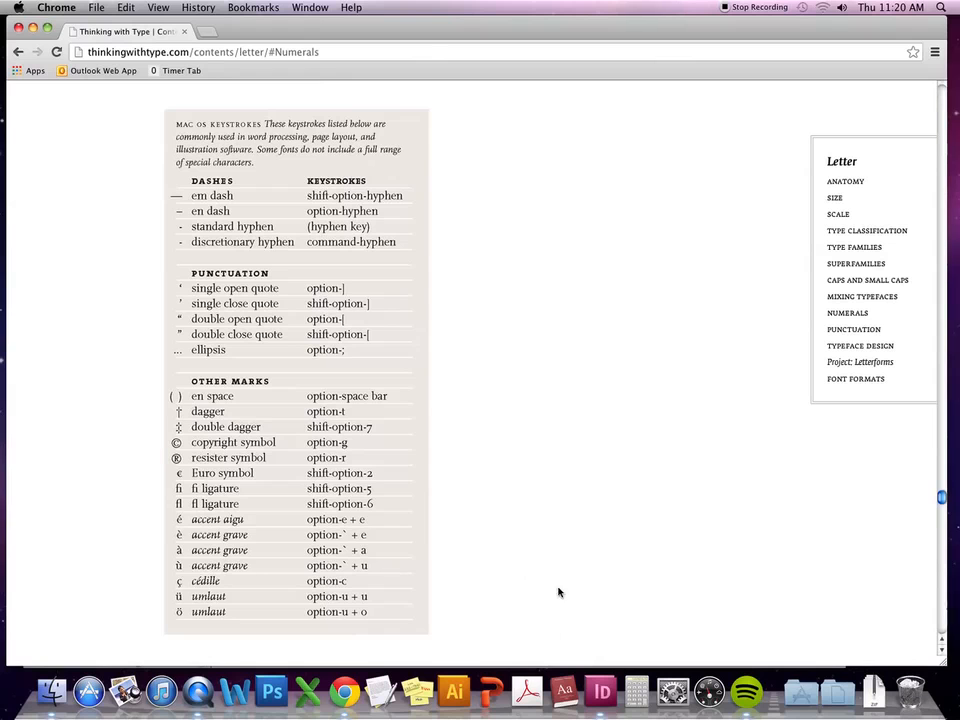
click(602, 690)
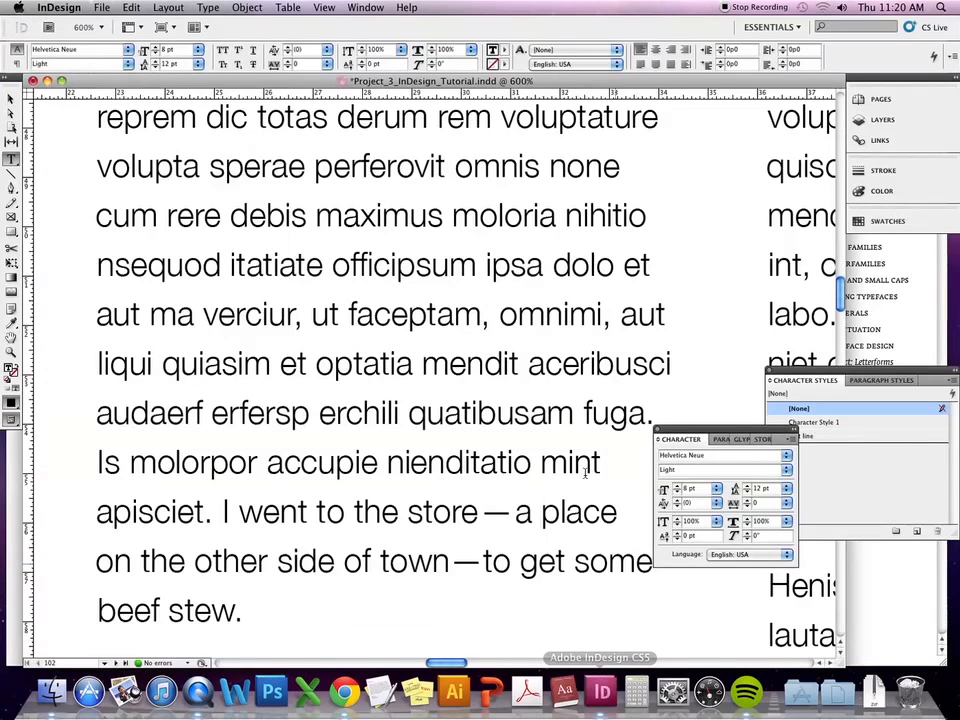
Enclose the "Alitibus" paragraph in opening and closing double quotation marks.
key(super+minus)
key(super+minus)
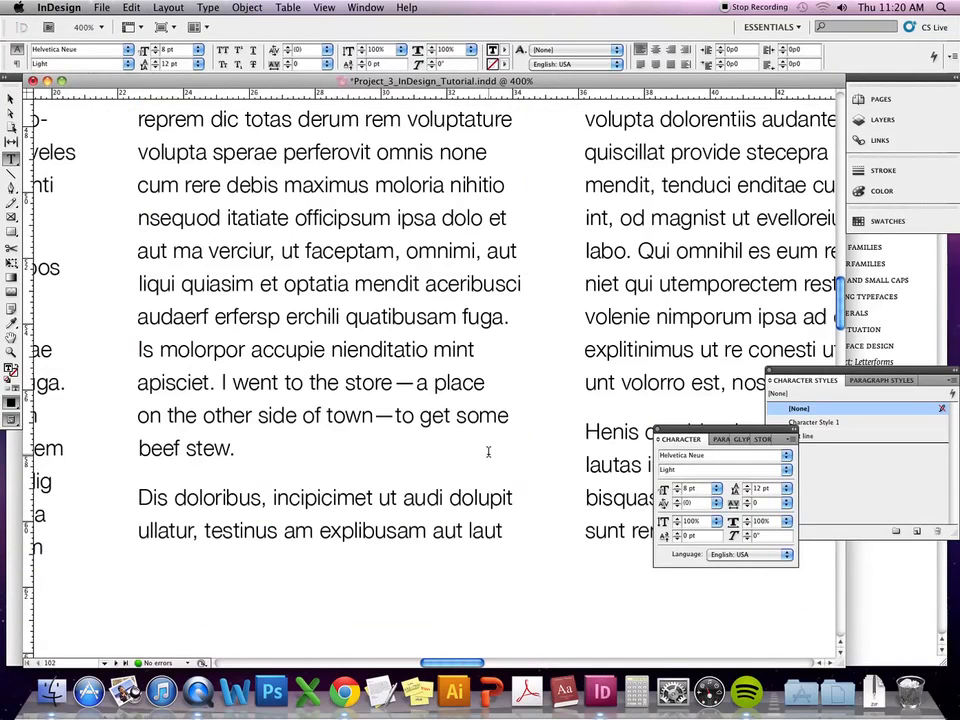
scroll(495, 448, up, 3)
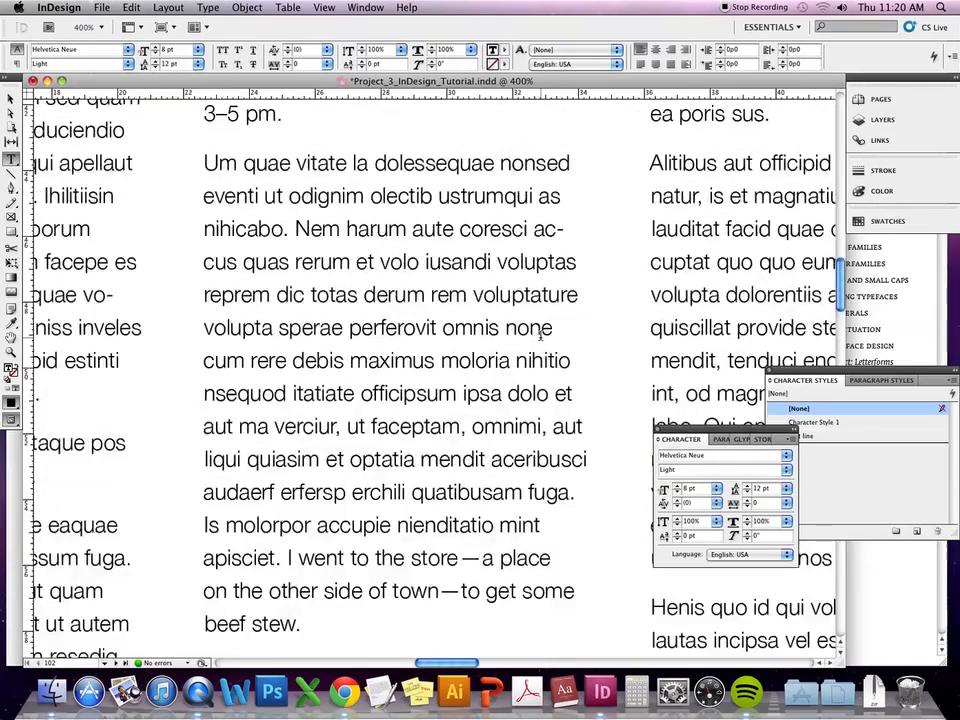
scroll(686, 253, right, 5)
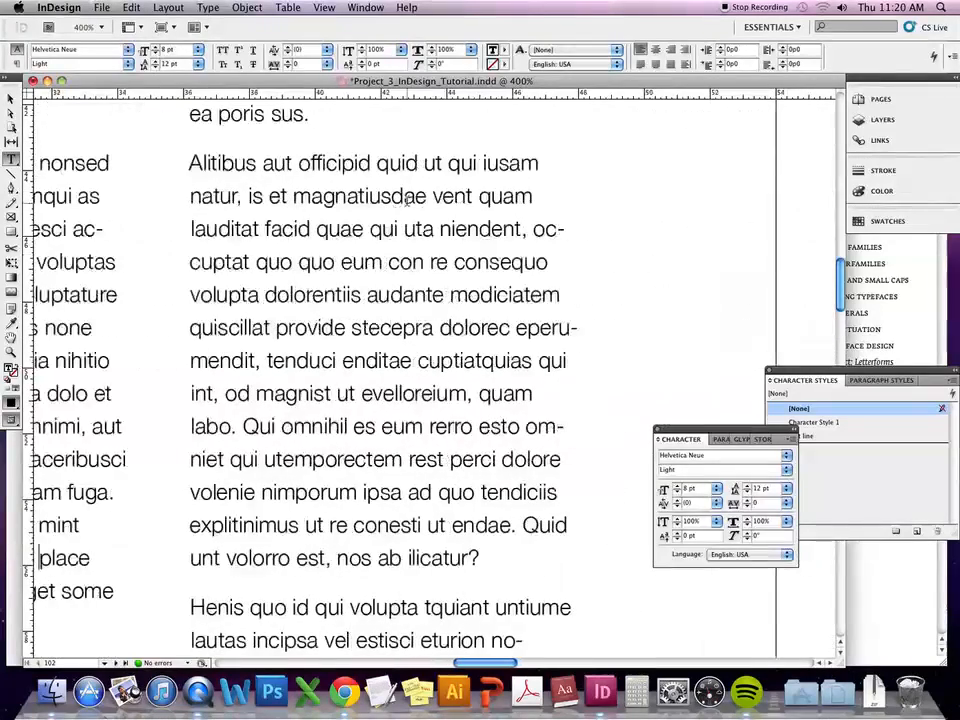
click(191, 163)
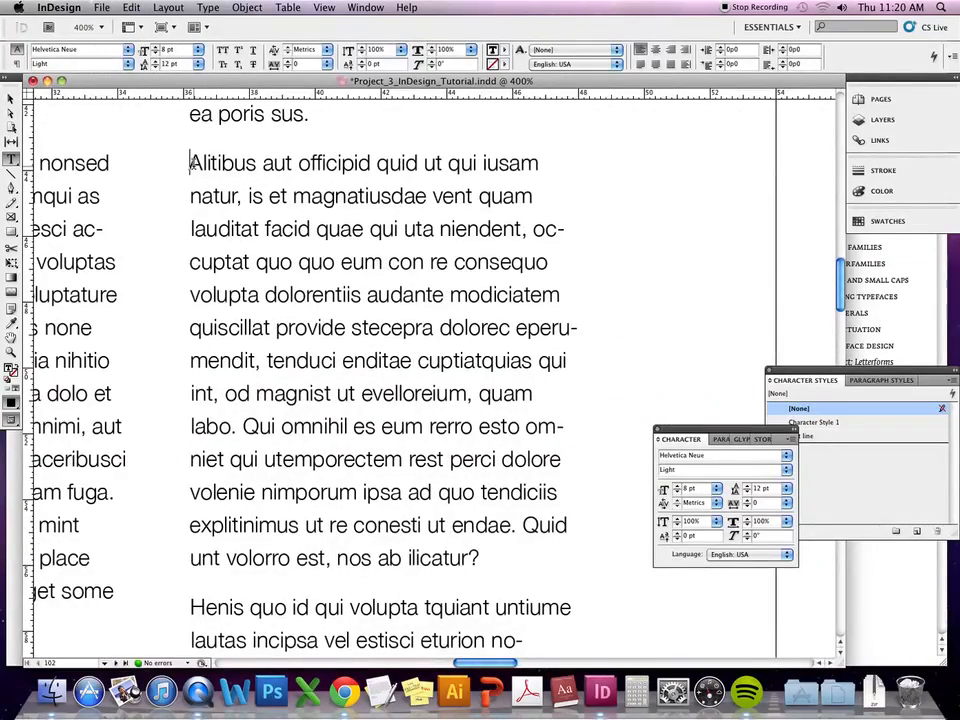
text(“)
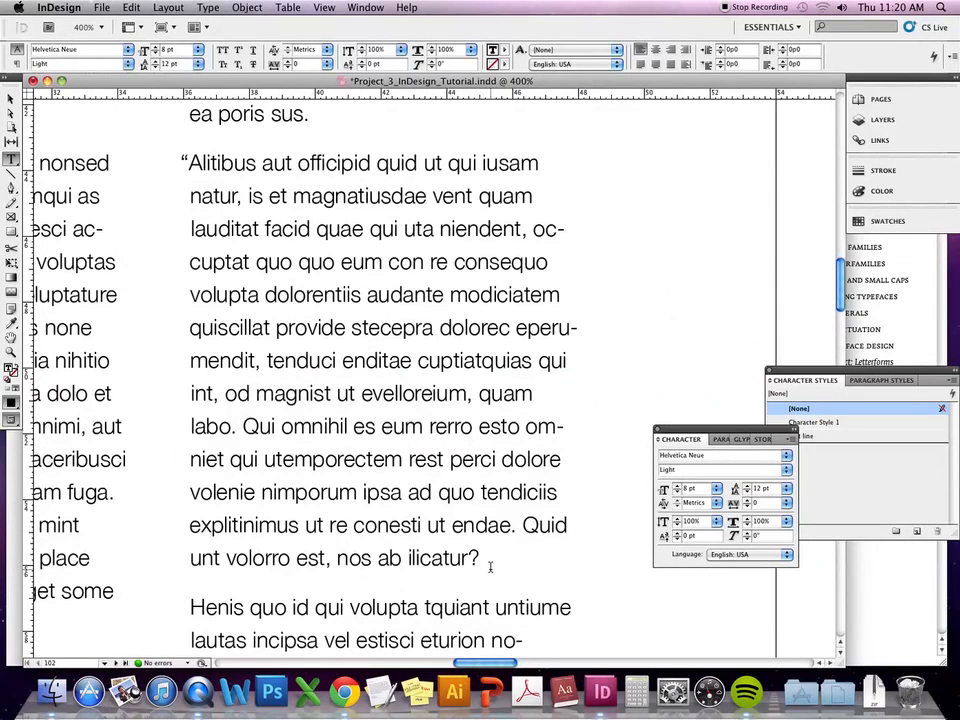
click(481, 557)
text(”)
Delete the text from the comma after "mendit" through "volenie" in the "Alitibus" paragraph.
click(259, 362)
drag(261, 360, 257, 491)
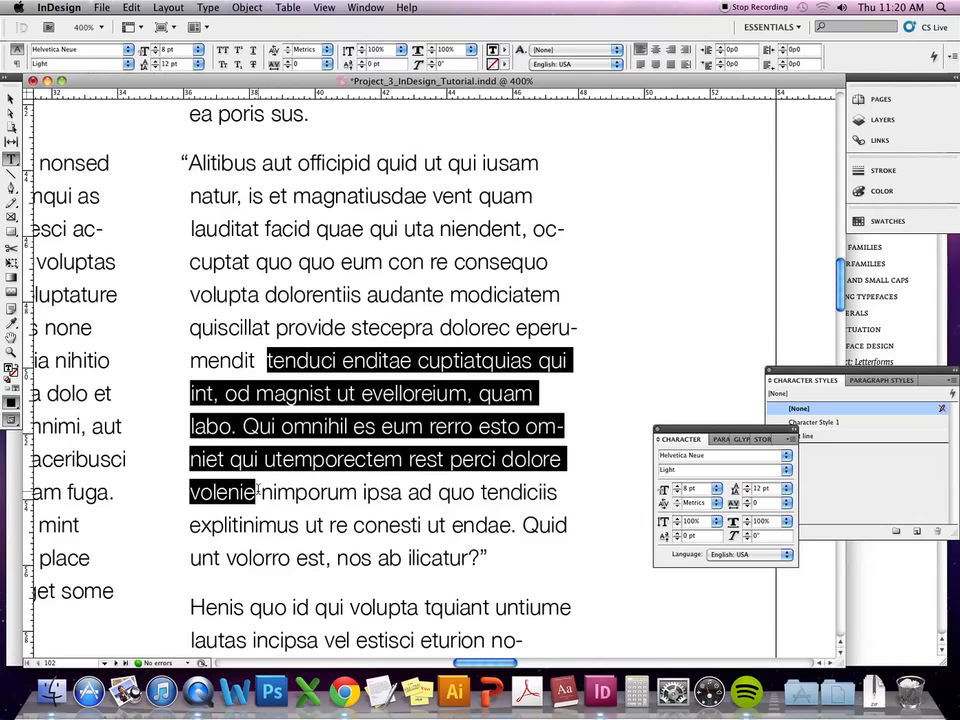
key(BackSpace)
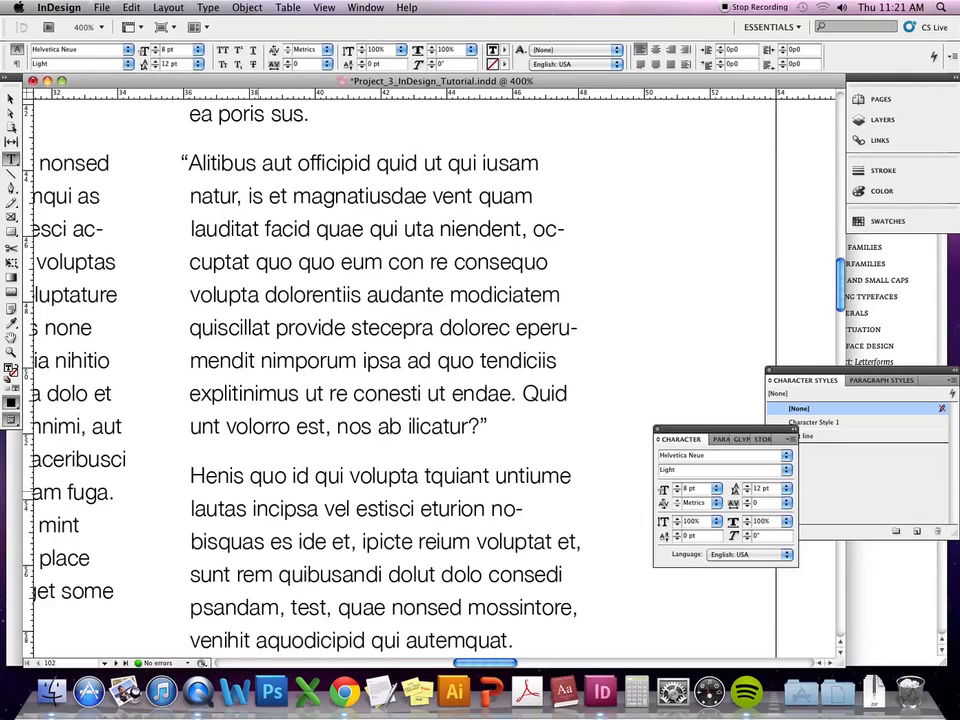
Insert an ellipsis special character after "mendit" in the "Alitibus" paragraph.
key(Left)
click(210, 7)
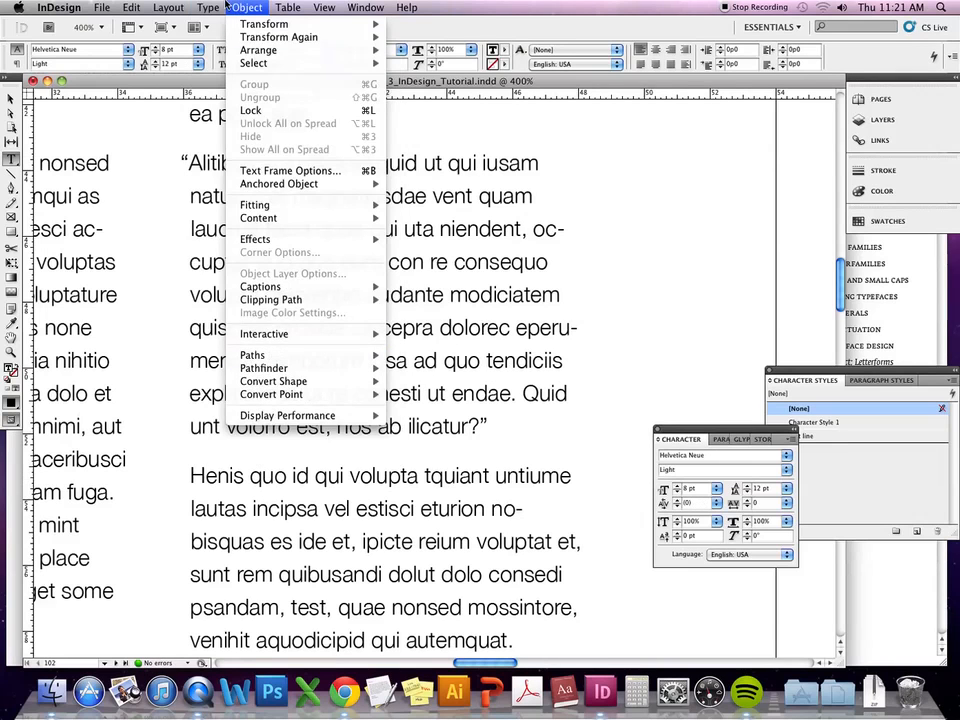
mouse_move(208, 7)
mouse_move(289, 360)
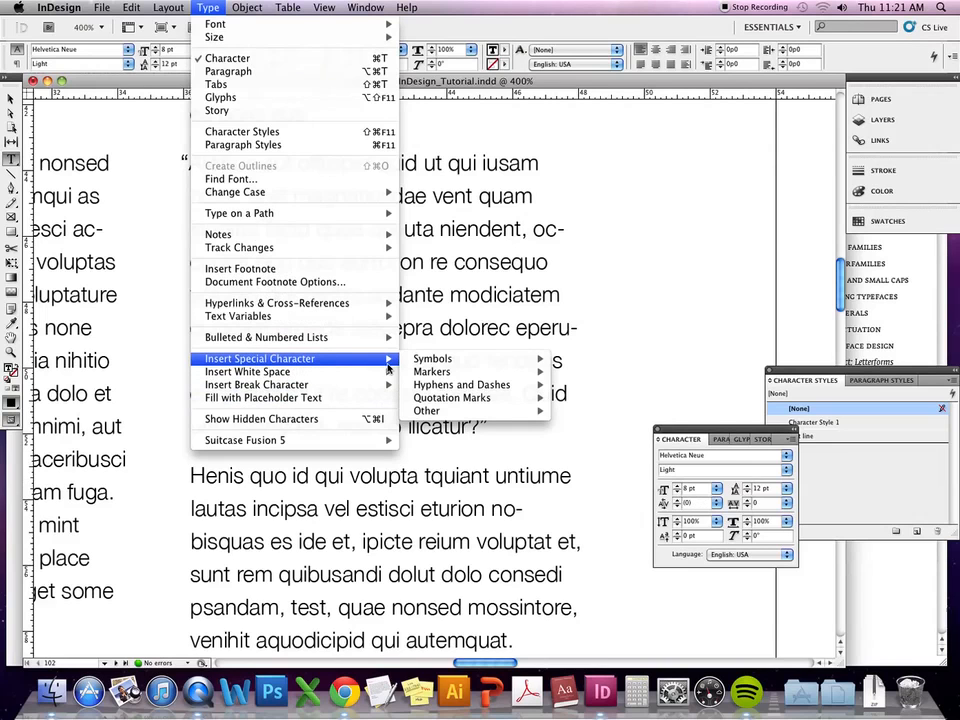
mouse_move(436, 362)
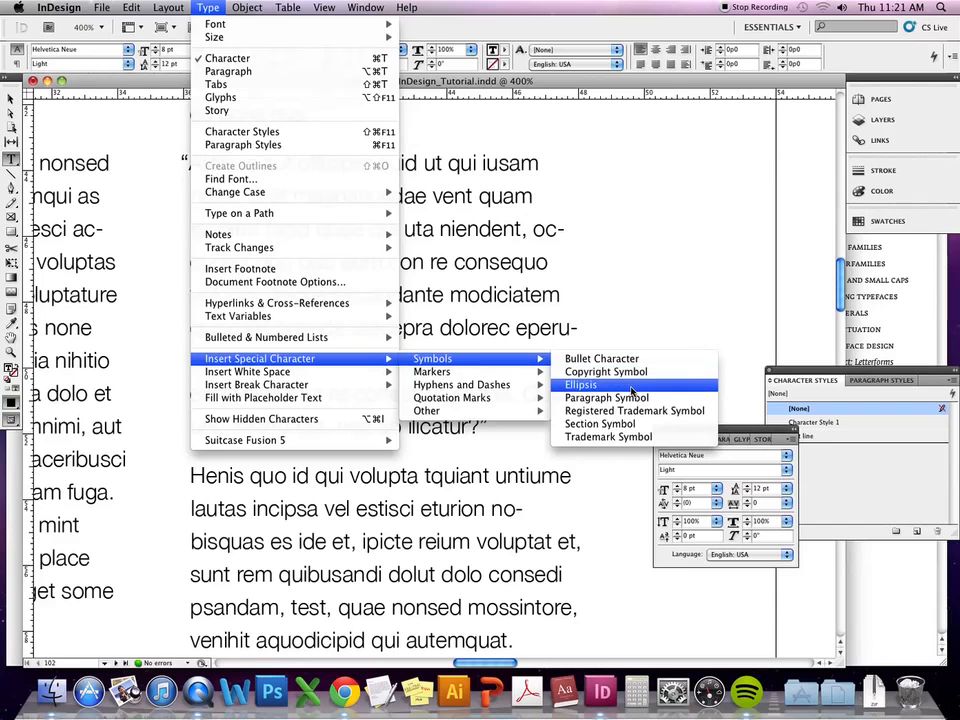
click(674, 386)
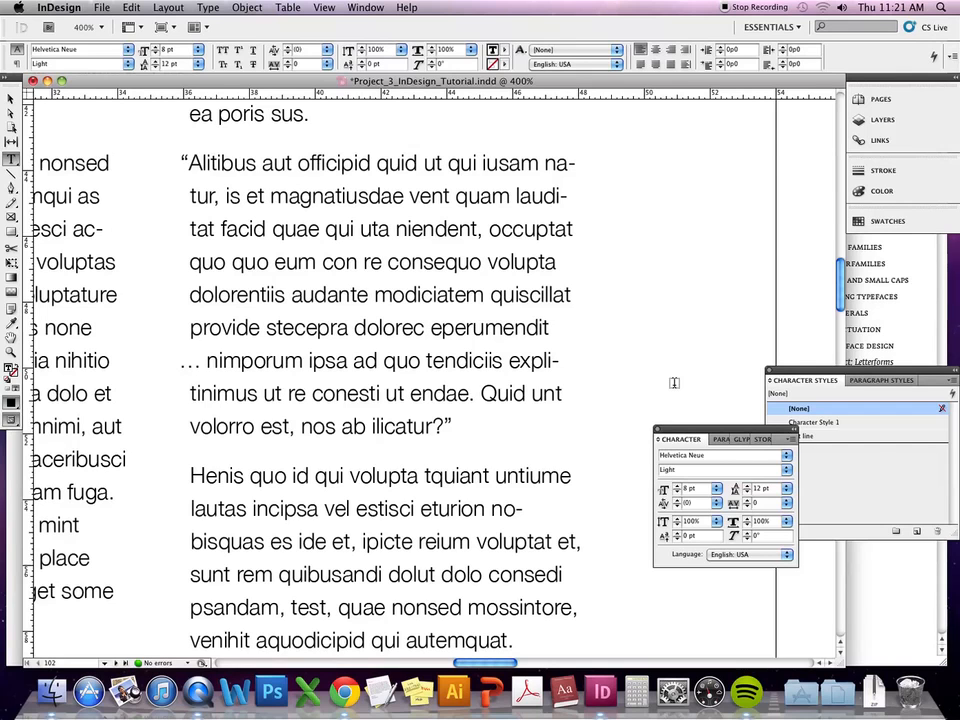
click(207, 7)
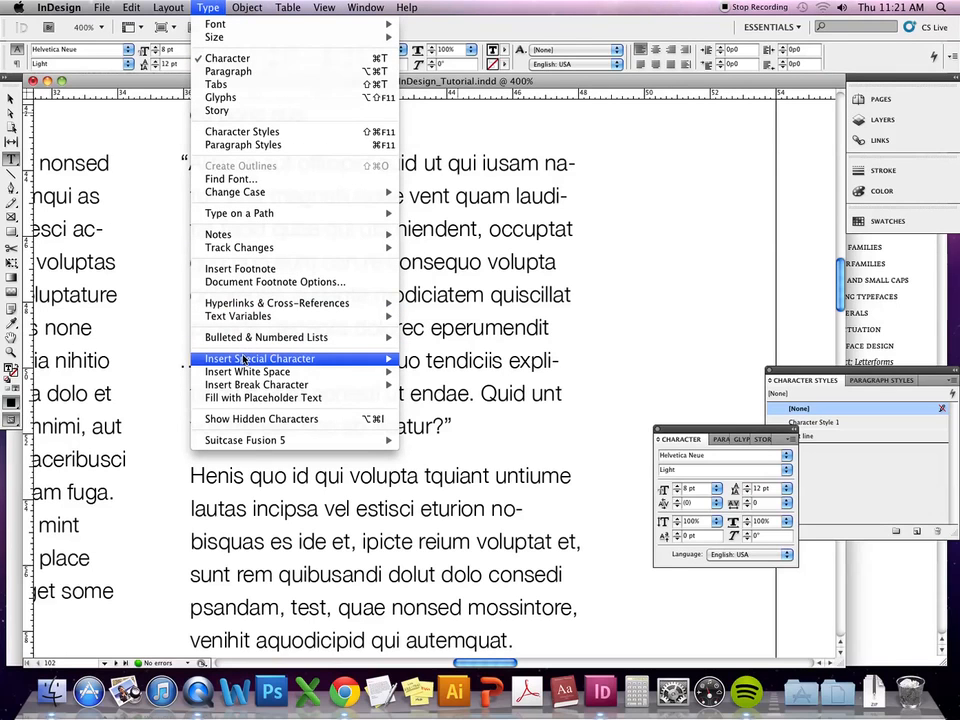
mouse_move(258, 359)
mouse_move(439, 363)
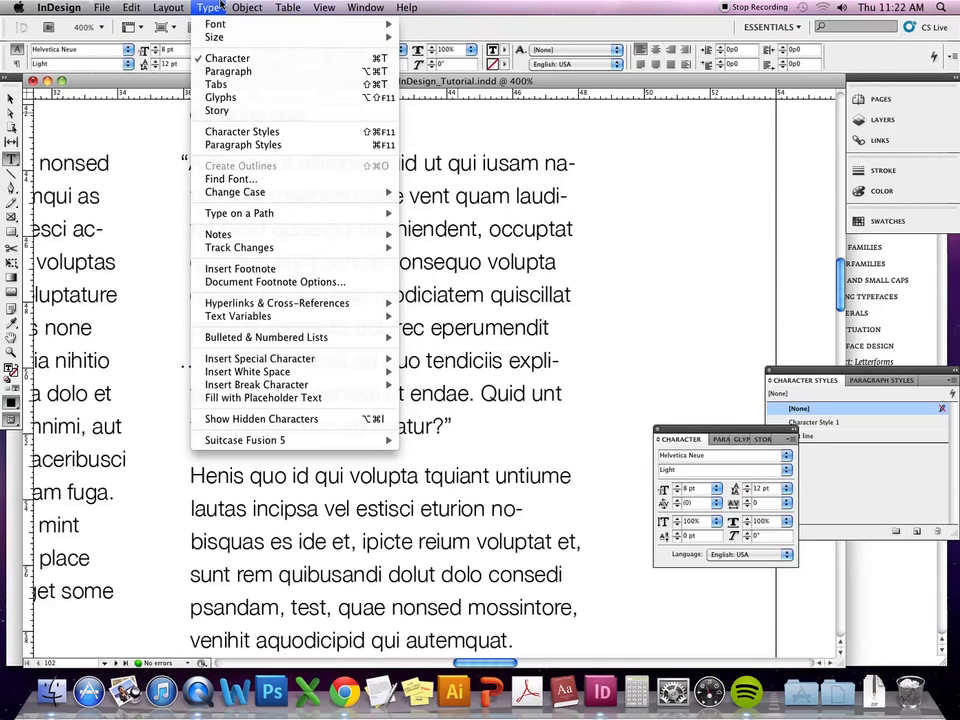
click(220, 5)
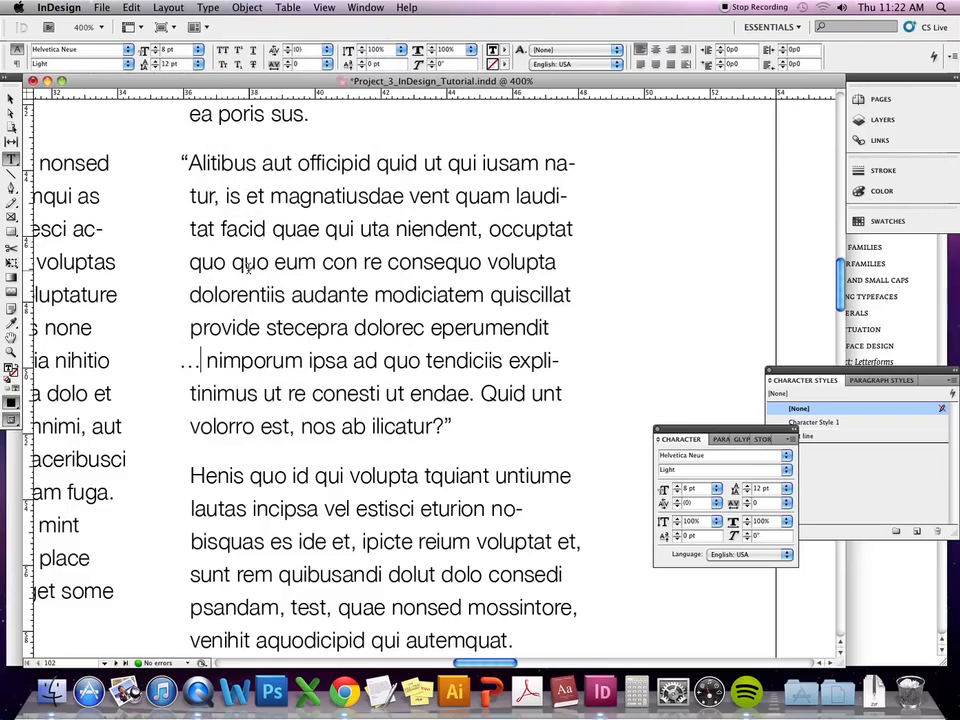
Shorten the first text column on page 102 from its bottom edge to a height of about 41p10.
key(super+minus)
key(super+minus)
key(super+minus)
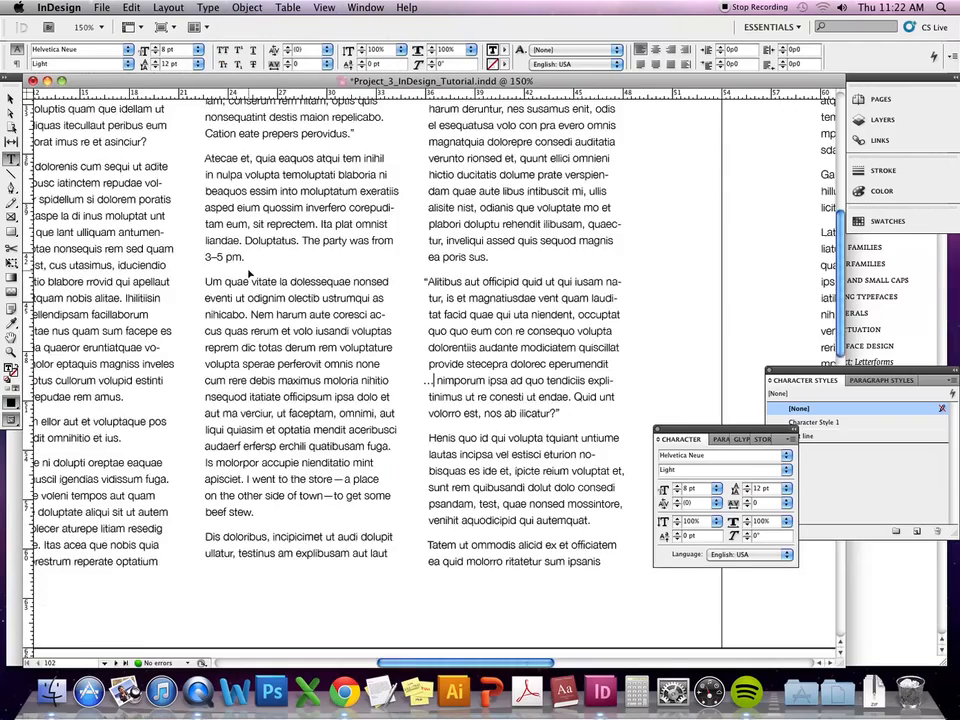
scroll(251, 299, up, 10)
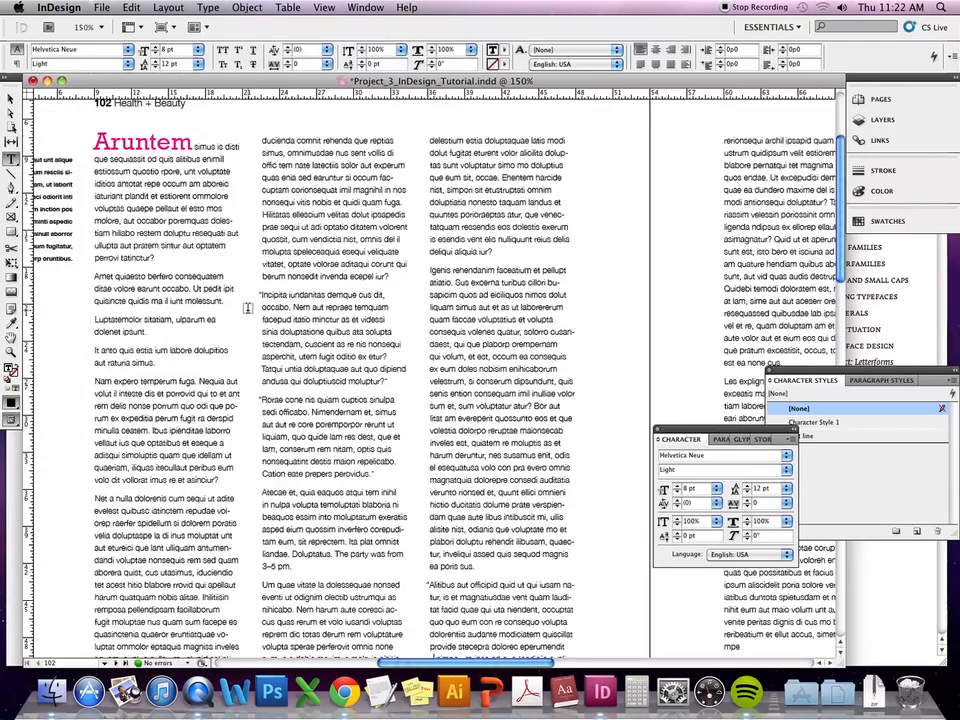
click(10, 97)
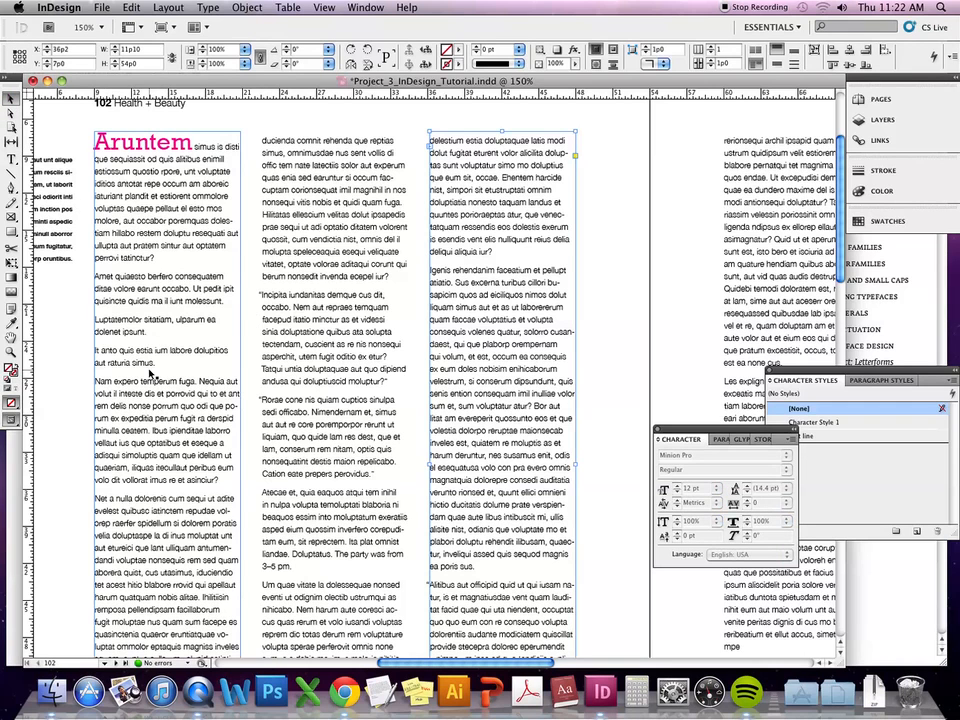
click(287, 355)
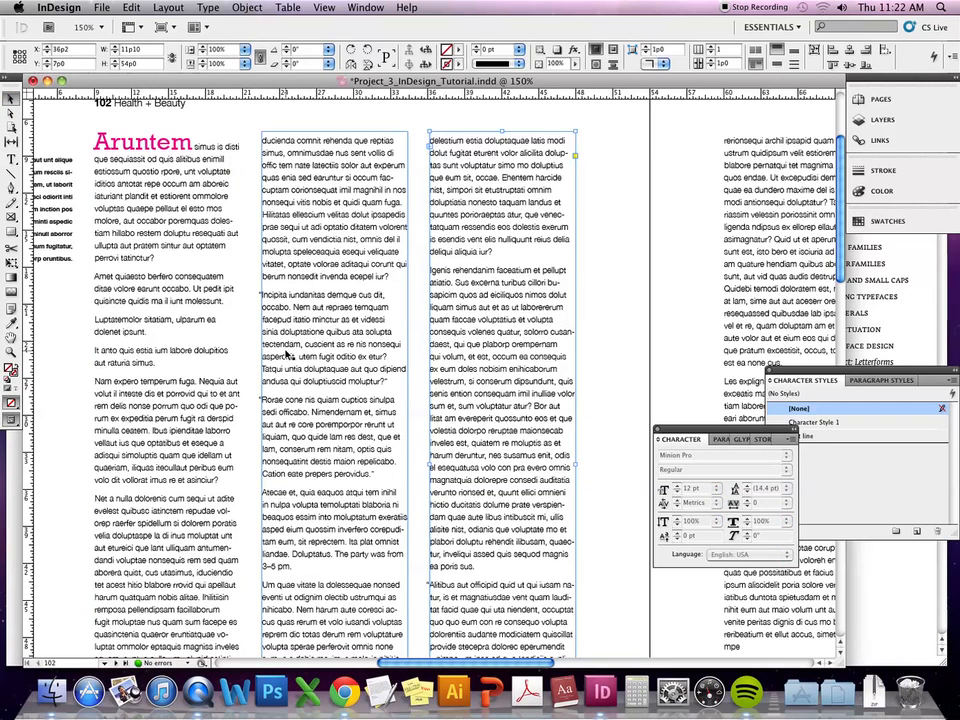
key(super+minus)
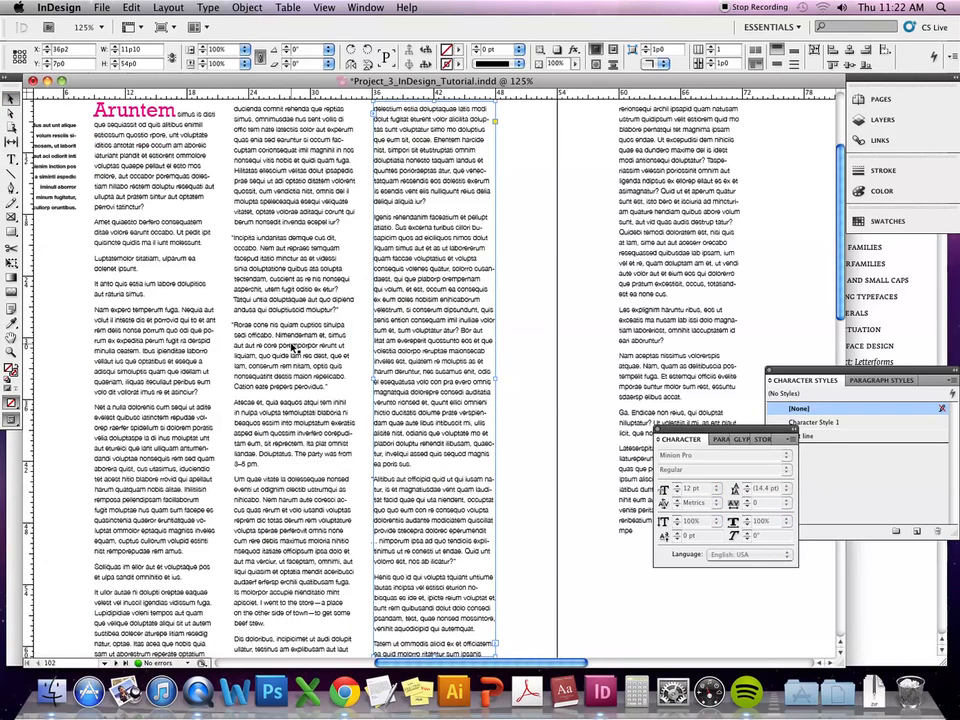
scroll(293, 347, right, 5)
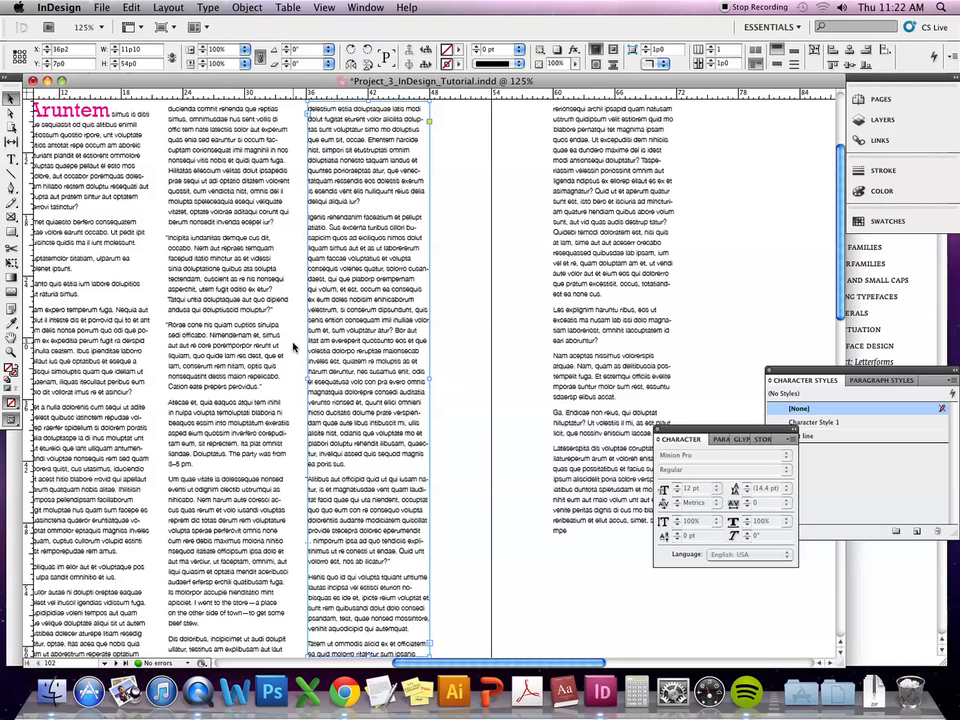
key(super+1)
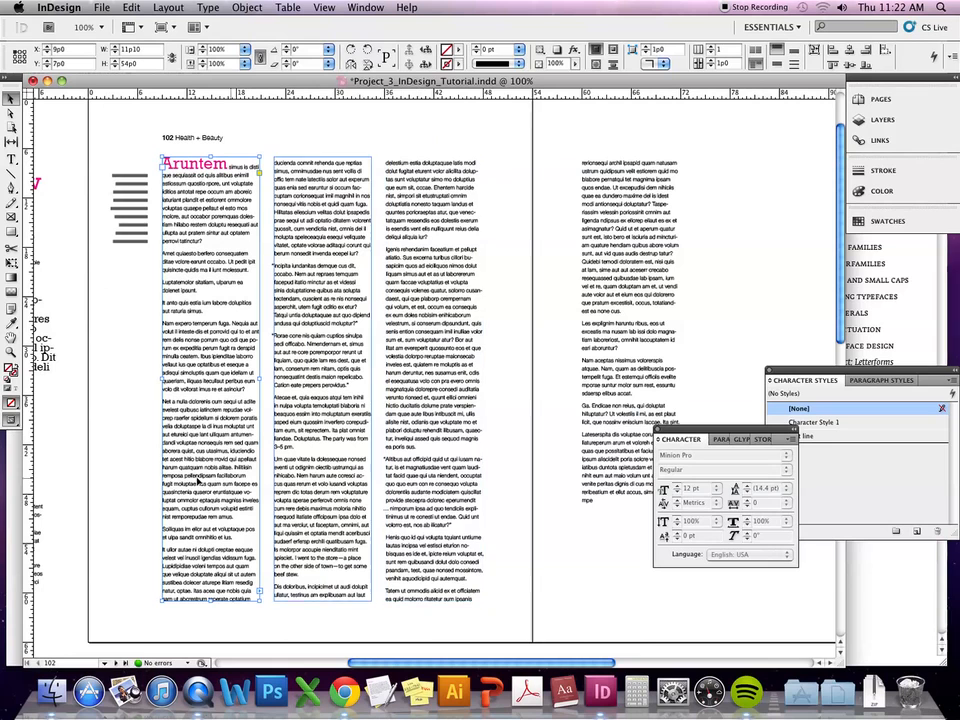
click(513, 540)
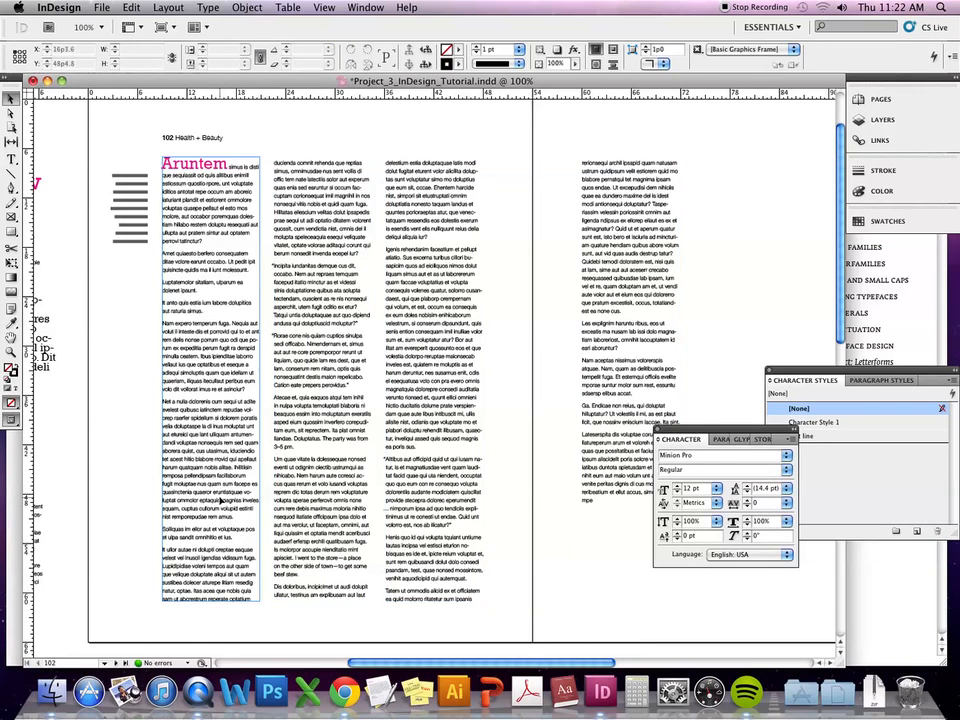
click(212, 389)
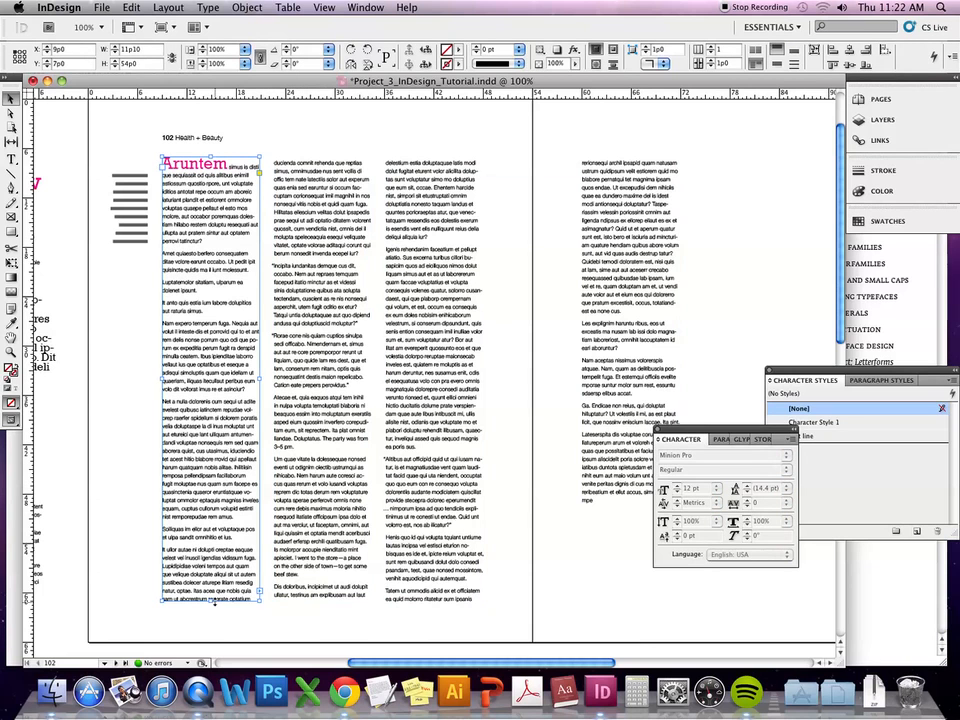
drag(211, 598, 215, 505)
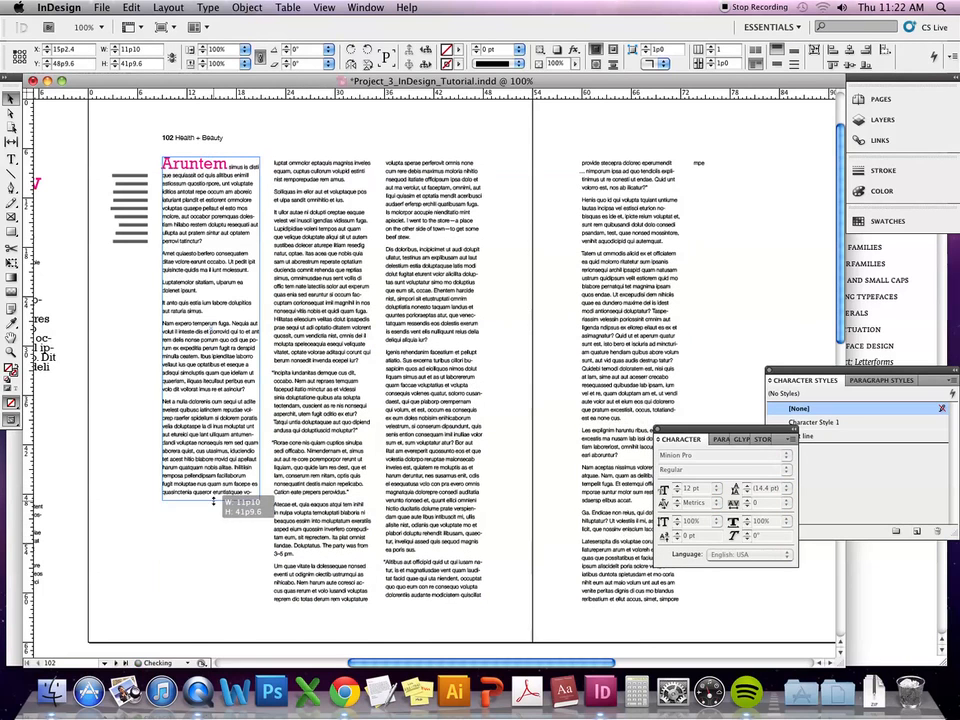
click(336, 514)
click(141, 379)
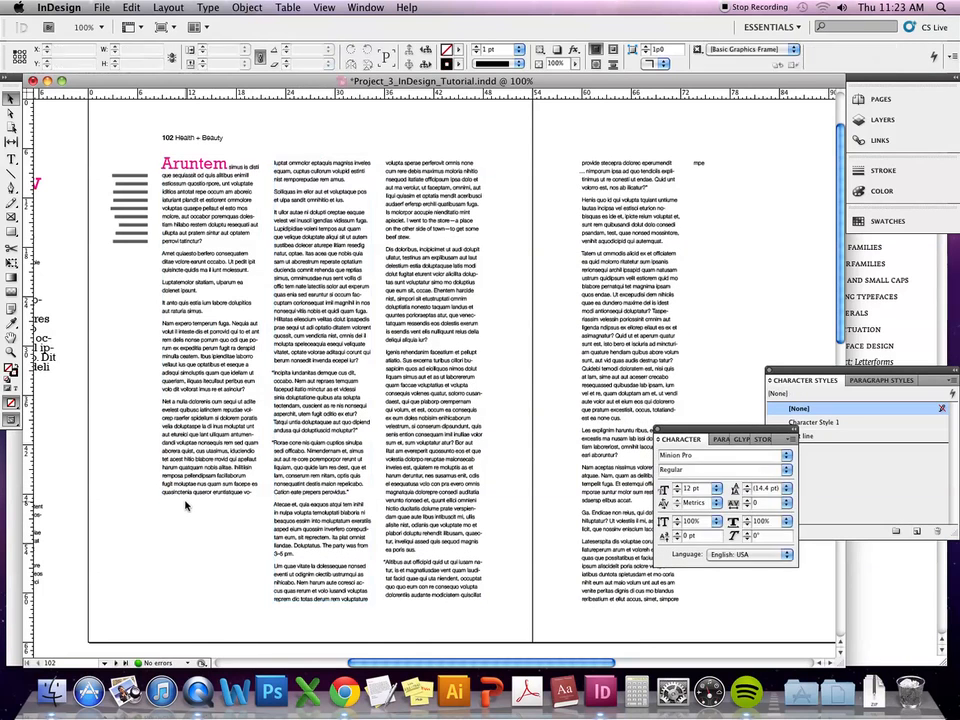
Show the layout guides and add a horizontal ruler guide on page 102 at the bottom of the shortened first column.
key(w)
drag(285, 92, 285, 494)
drag(282, 496, 282, 494)
Shorten the second and third text columns on page 102 to end at the horizontal guide, about 41p4 high.
click(321, 571)
drag(322, 600, 325, 496)
click(408, 518)
drag(434, 600, 439, 503)
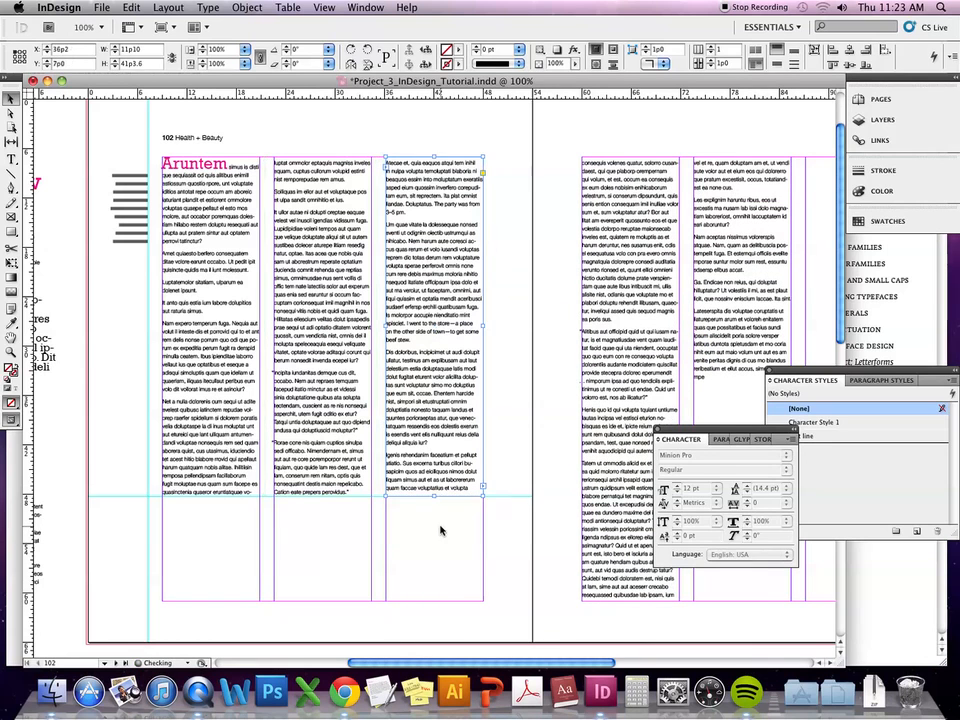
click(380, 545)
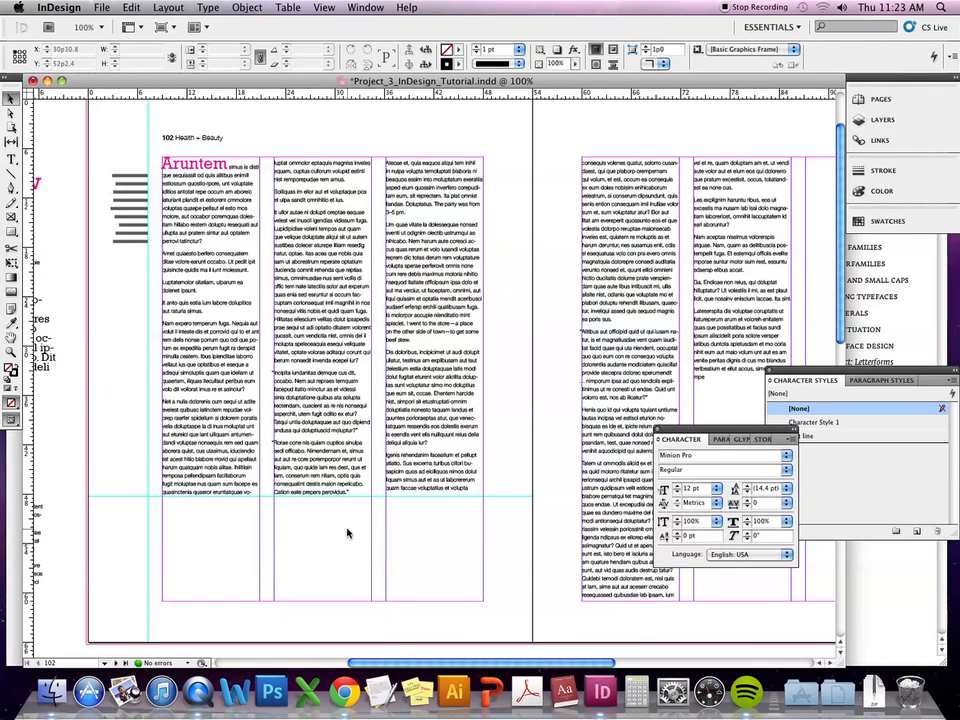
Add a matching horizontal guide on page 103 and lower the top edges of its first two text columns to it.
scroll(348, 534, right, 3)
drag(435, 95, 422, 497)
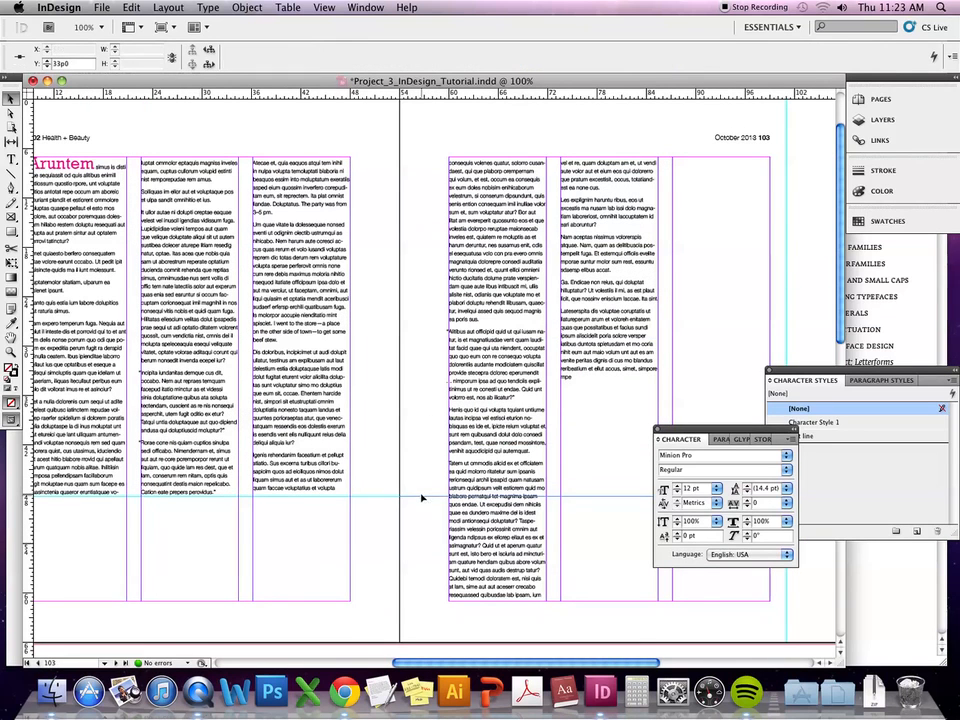
click(497, 516)
drag(470, 165, 467, 497)
click(591, 310)
drag(580, 161, 580, 497)
Dock the floating character and style panels, and lower the top edge of page 103's third text column to the guide.
click(737, 350)
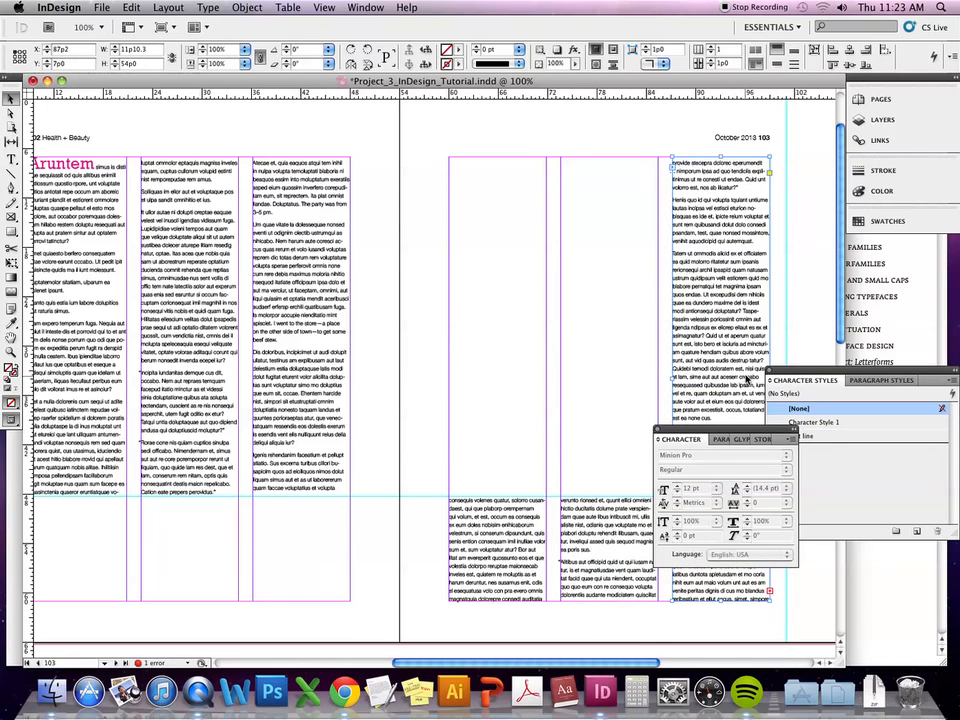
drag(776, 440, 865, 247)
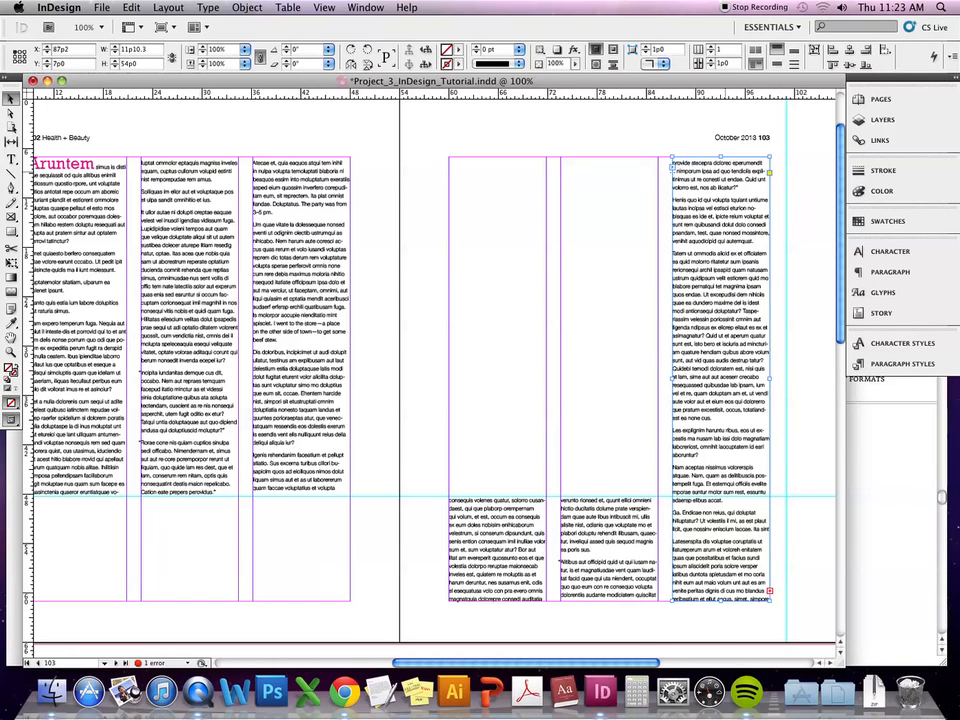
drag(720, 157, 680, 497)
Move the alarm-clock photo from the pasteboard to page 103's upper margin corner at X 60p0, Y 7p0.
scroll(690, 455, left, 10)
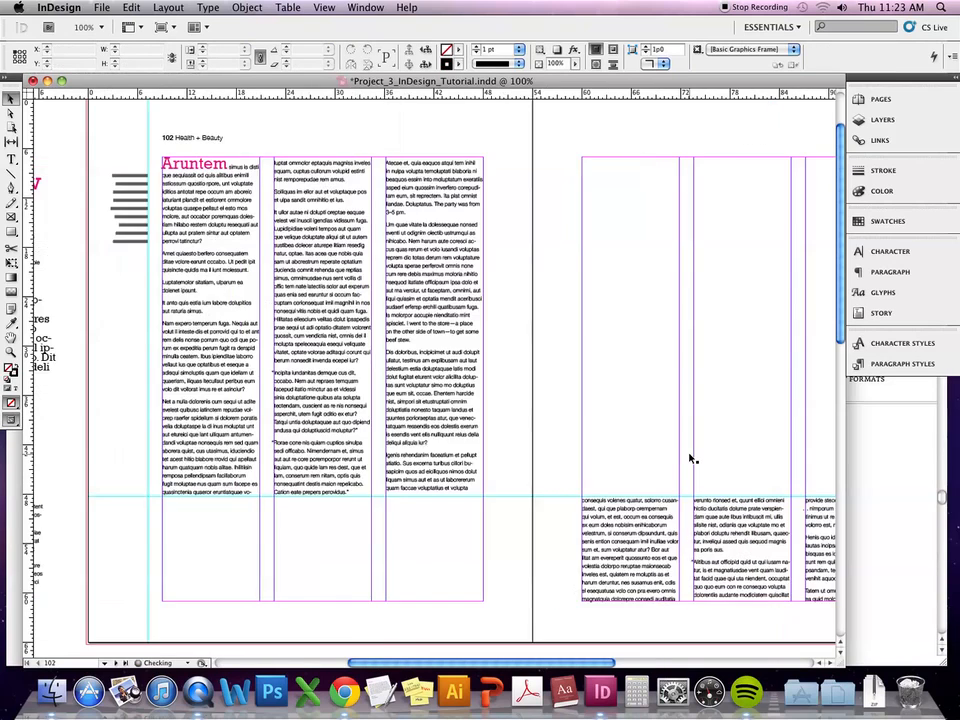
scroll(690, 457, right, 10)
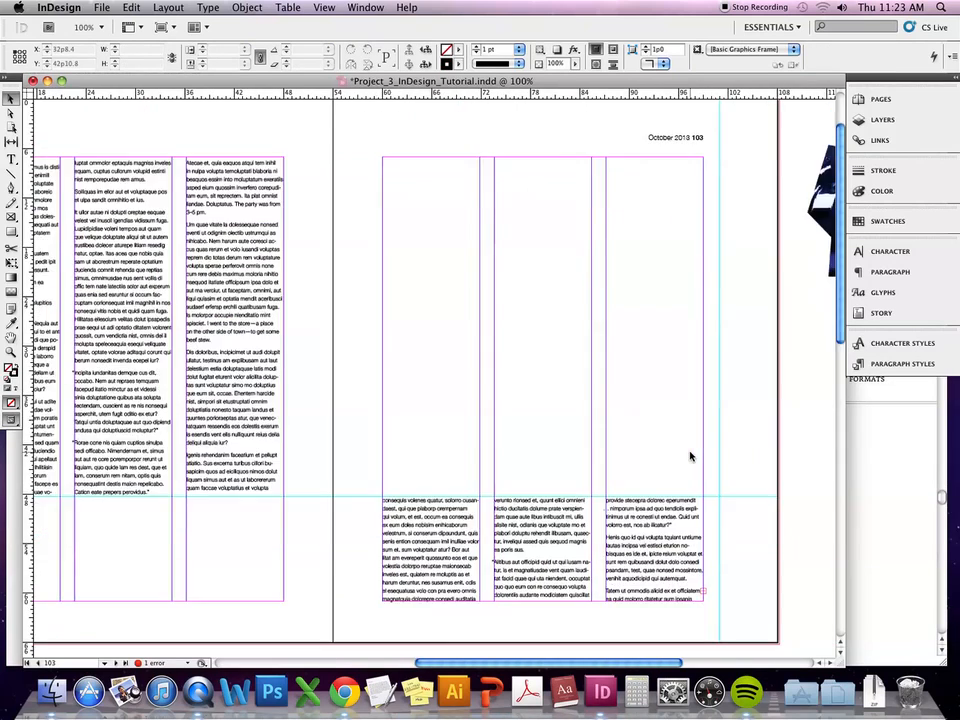
scroll(690, 457, right, 4)
drag(737, 188, 314, 209)
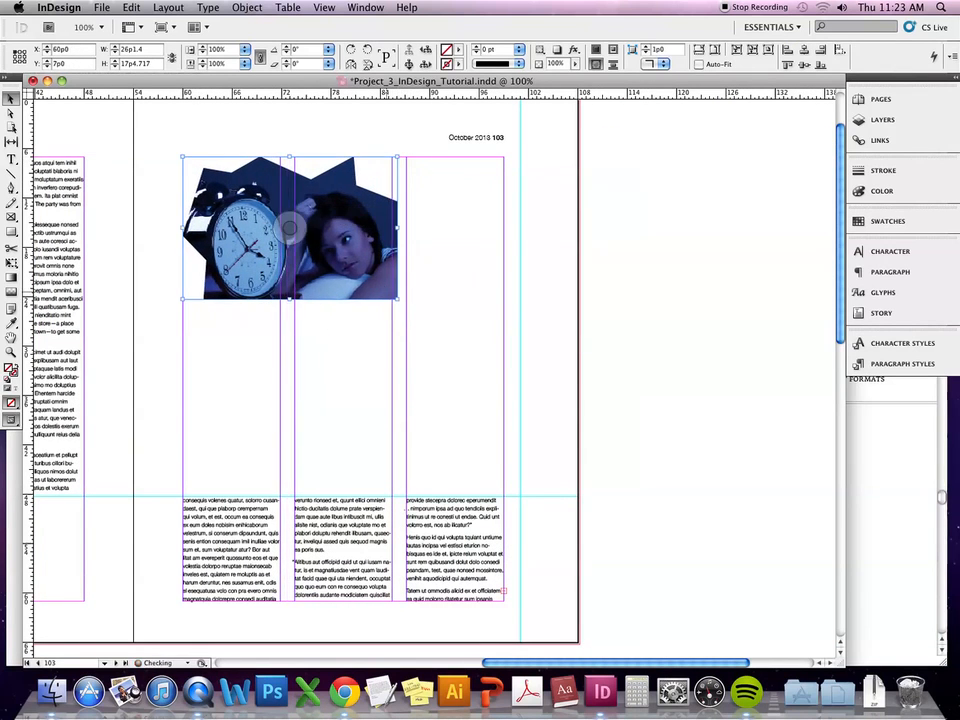
Enlarge the photo's frame on page 103 and scale the picture inside it to about 151% by 177%.
drag(397, 298, 446, 407)
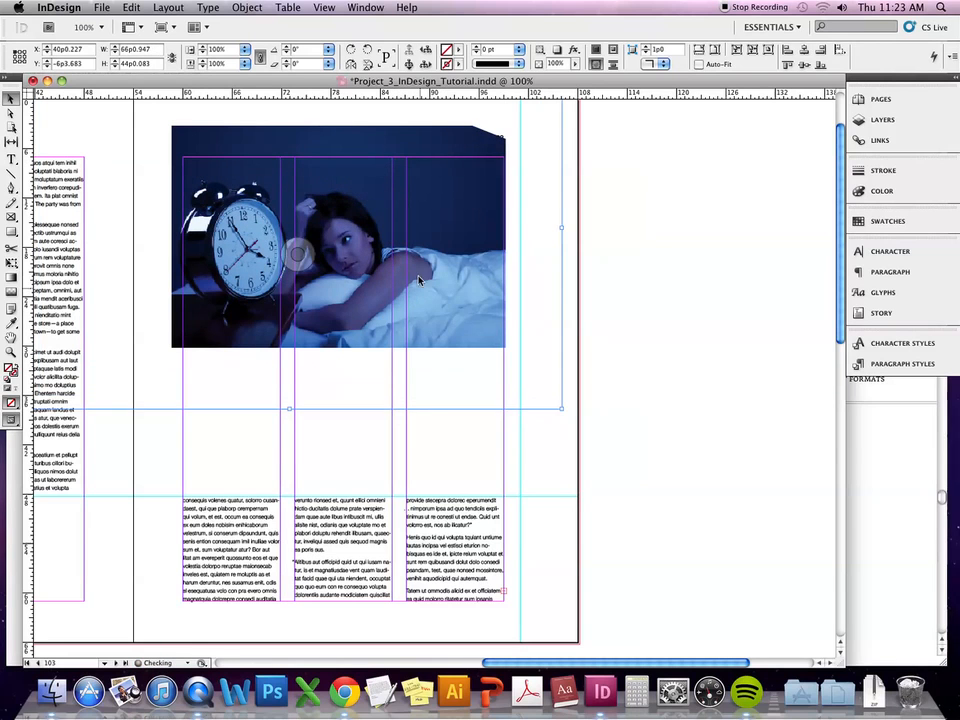
click(641, 254)
drag(430, 210, 441, 280)
drag(349, 197, 349, 158)
drag(516, 413, 605, 487)
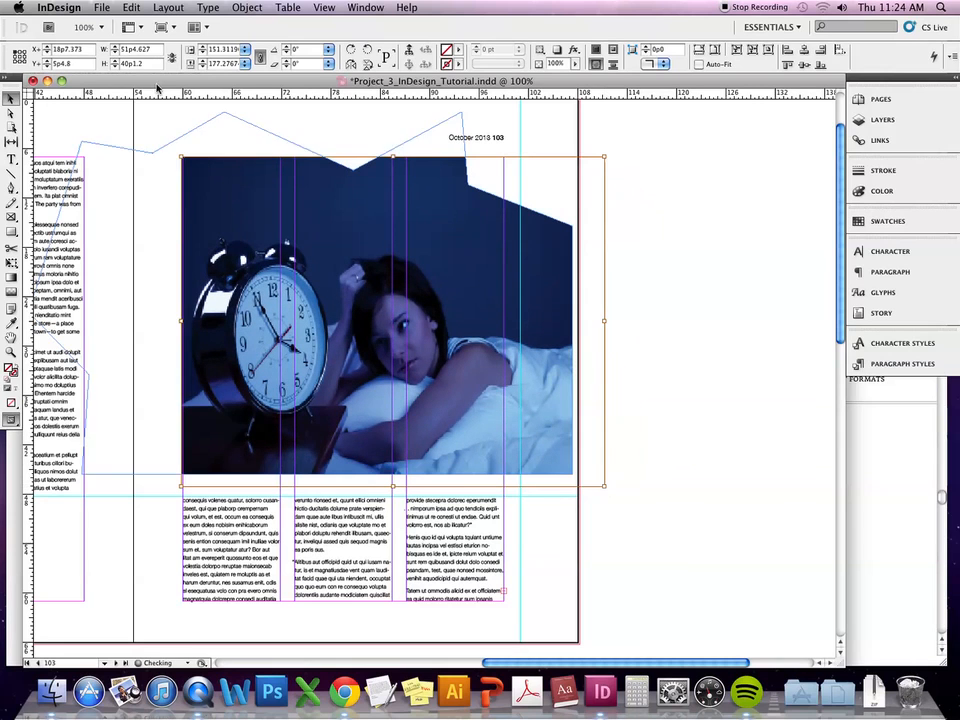
click(674, 301)
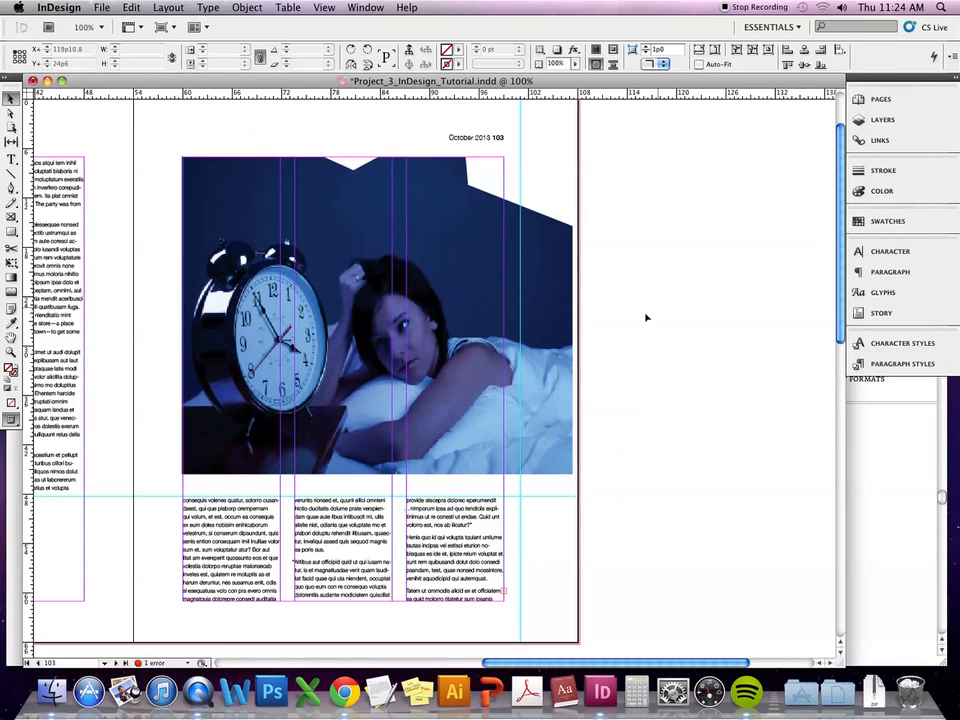
Narrow the photo's frame so its outer edge meets page 103's outer column margin.
click(547, 386)
drag(572, 292, 504, 297)
click(627, 293)
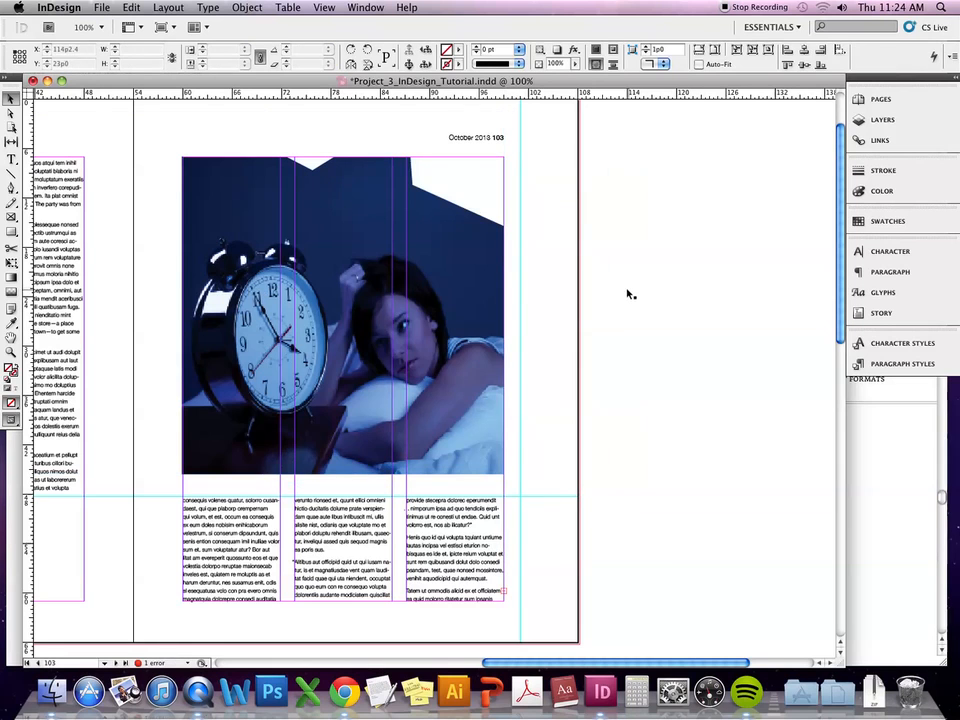
Move the "Aximus" text frame from the pasteboard to beneath page 102's first column, at X 9p0, Y 49p6.
scroll(626, 297, left, 3)
scroll(627, 298, left, 3)
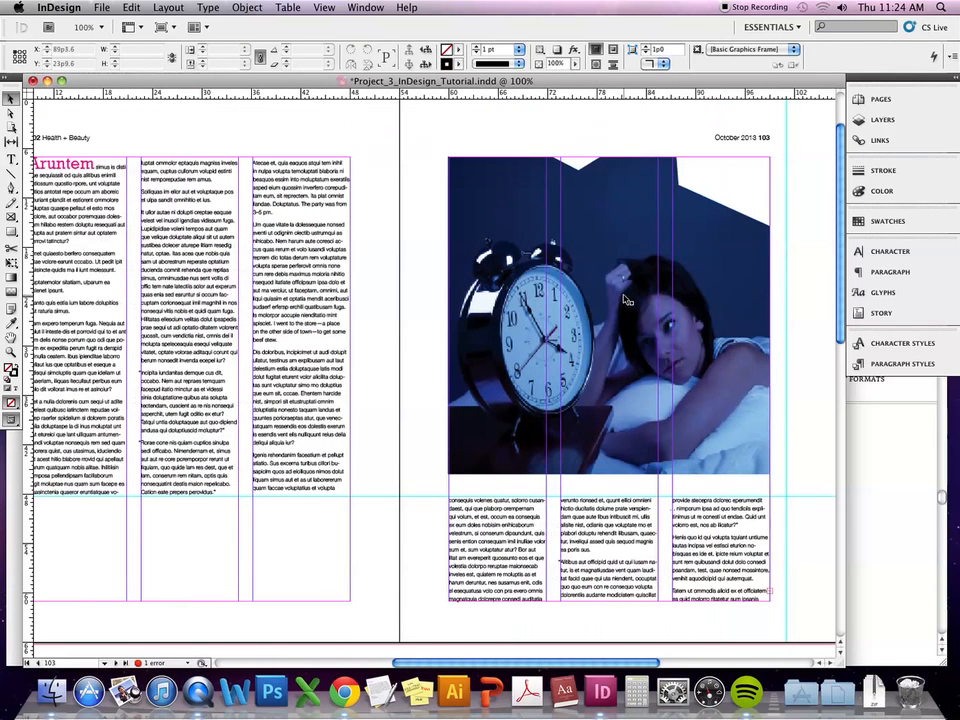
scroll(446, 248, left, 3)
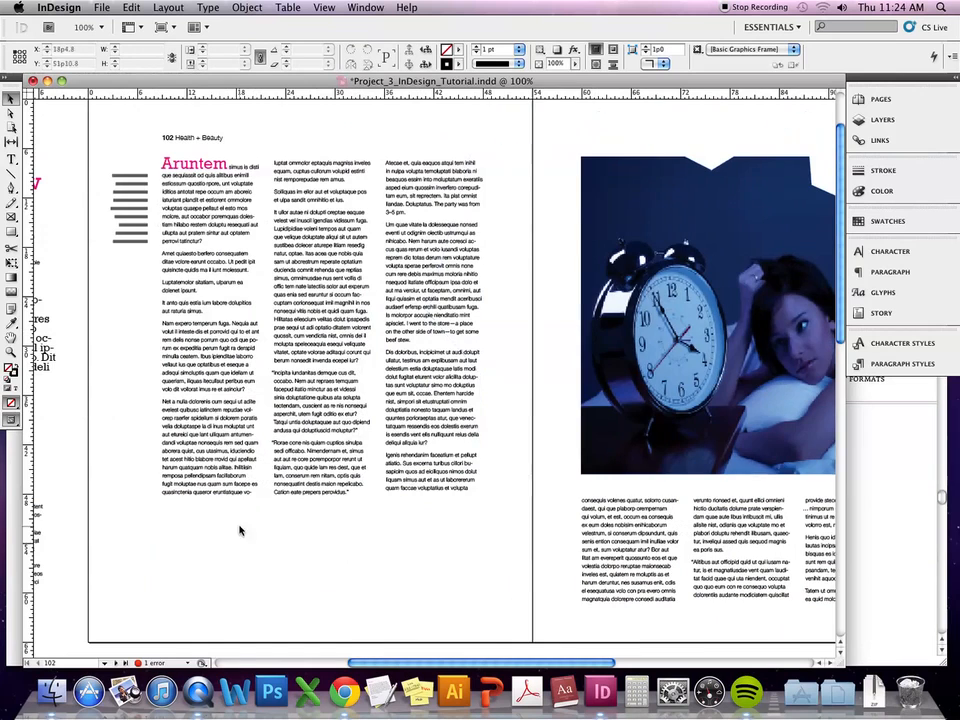
scroll(139, 430, left, 9)
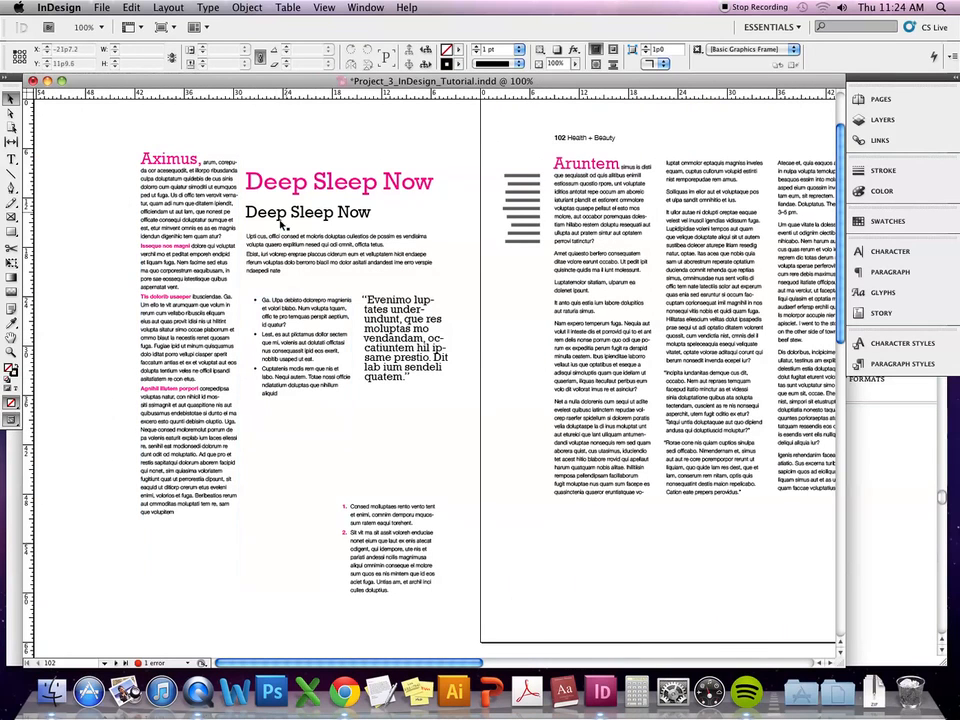
drag(172, 340, 447, 475)
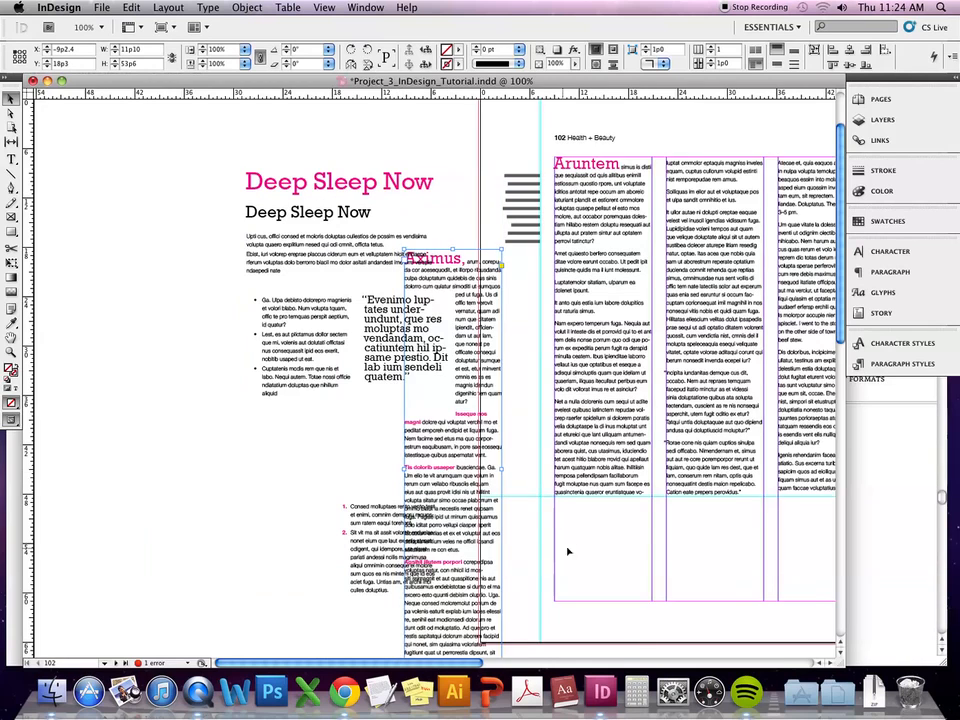
scroll(537, 544, down, 3)
scroll(537, 544, right, 3)
drag(286, 474, 428, 524)
scroll(470, 440, down, 3)
scroll(470, 440, left, 1)
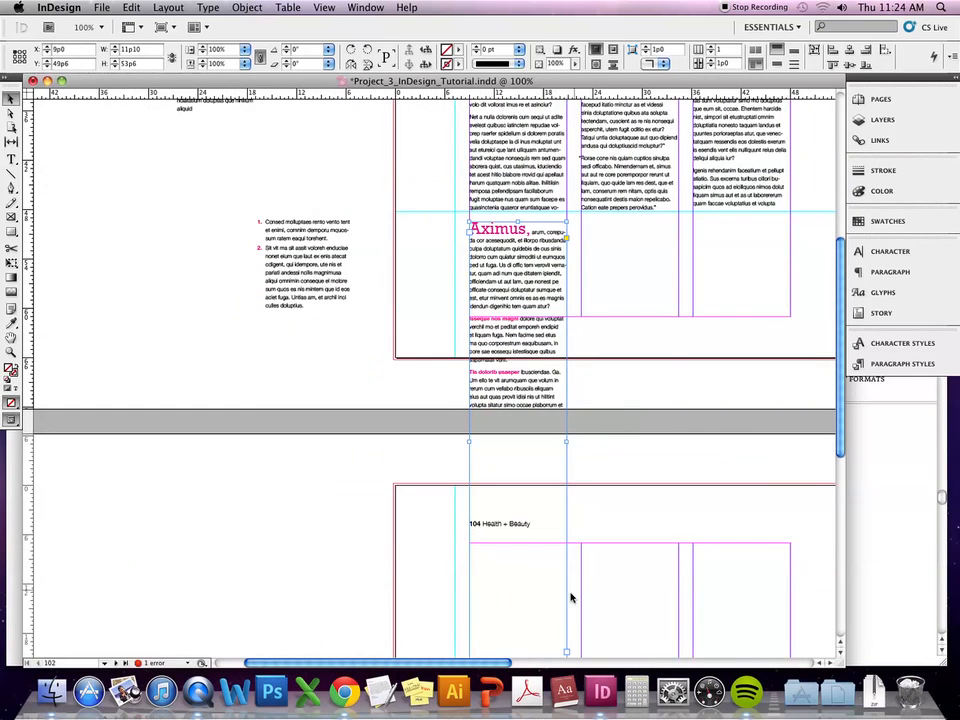
Resize the "Aximus" text frame to span page 102's three columns beneath the body text, 39p0 wide by 11p6 high.
scroll(575, 642, down, 2)
drag(566, 566, 799, 223)
scroll(800, 226, up, 4)
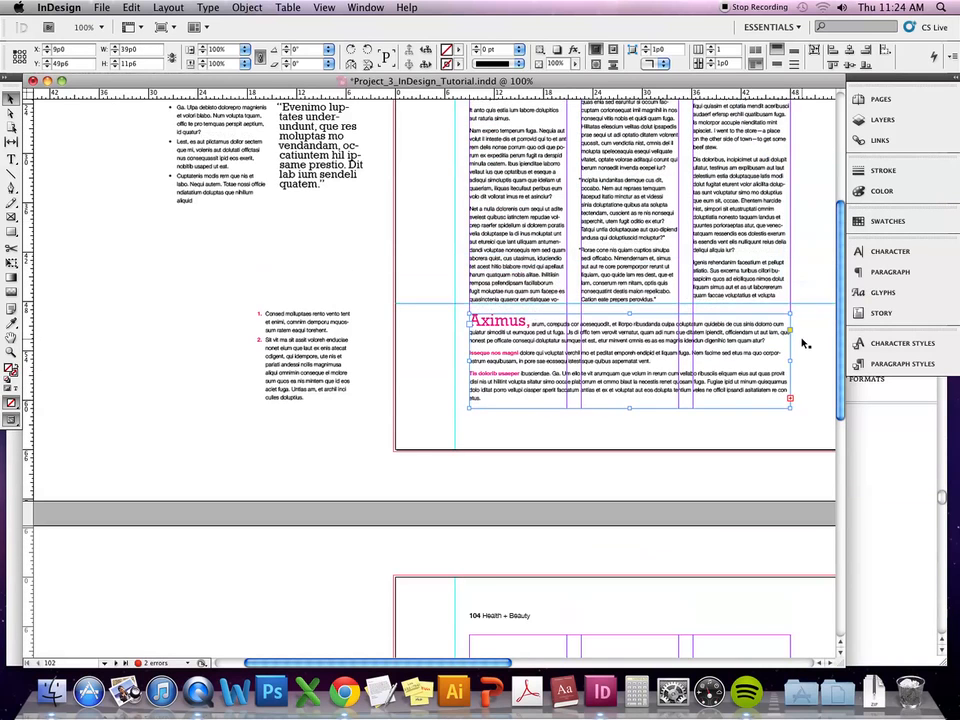
click(803, 342)
Add horizontal ruler guides on pages 102 and 103 just below the existing guide, at about Y 50p0.
scroll(801, 340, right, 7)
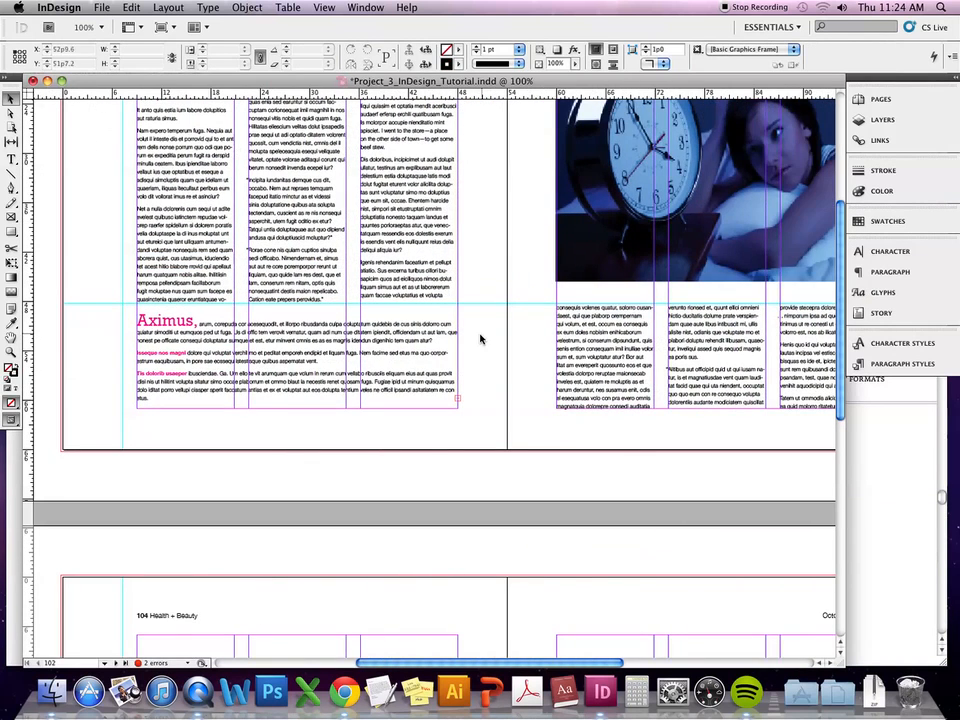
drag(378, 93, 347, 319)
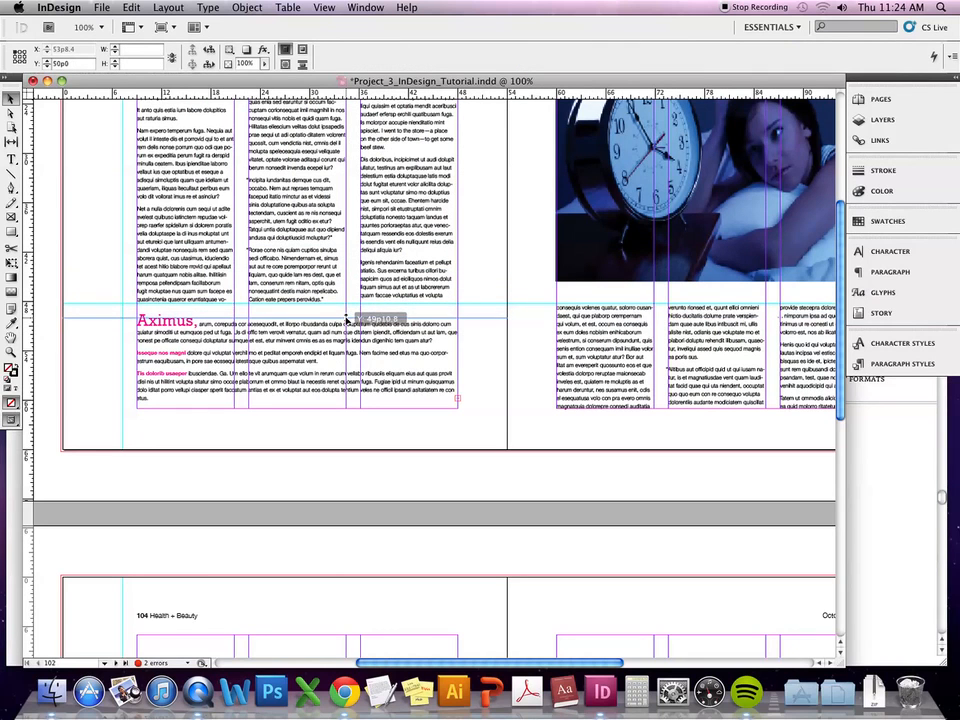
drag(543, 93, 533, 320)
Lower the top edges of page 103's three text columns under the photo to the new lower guide.
click(610, 318)
drag(605, 304, 605, 318)
click(710, 326)
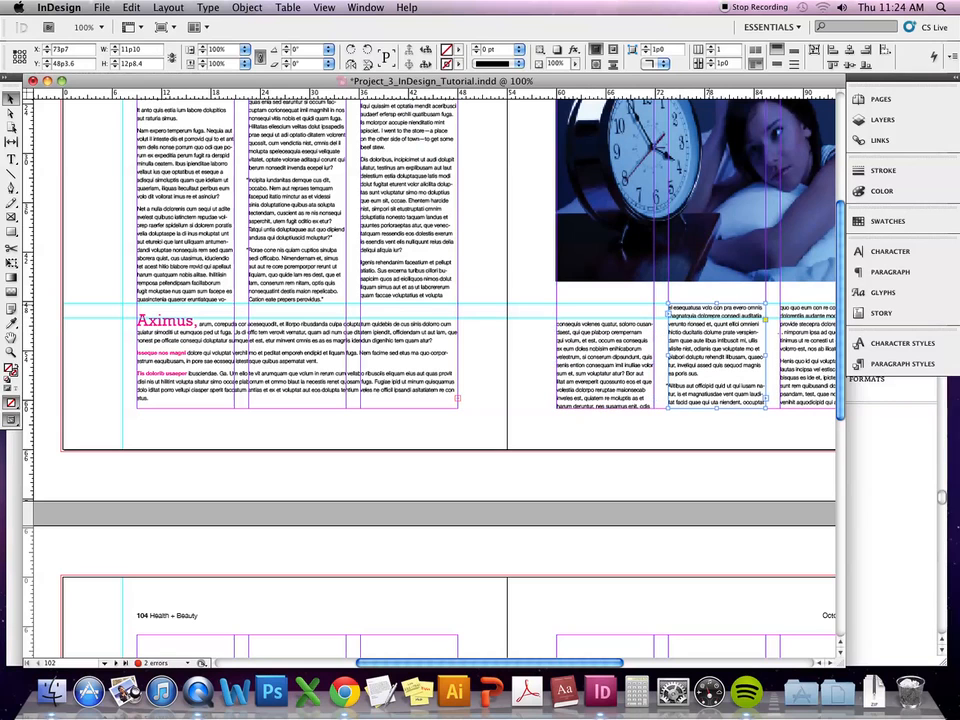
drag(717, 306, 715, 318)
click(789, 336)
scroll(814, 311, right, 10)
drag(497, 305, 500, 317)
scroll(499, 316, left, 10)
click(440, 334)
Extend the photo's frame down to the upper horizontal guide and fit its outer edge to page 103's column margin, about 58p9 by 46p8.
scroll(611, 258, left, 3)
scroll(611, 258, right, 10)
click(530, 240)
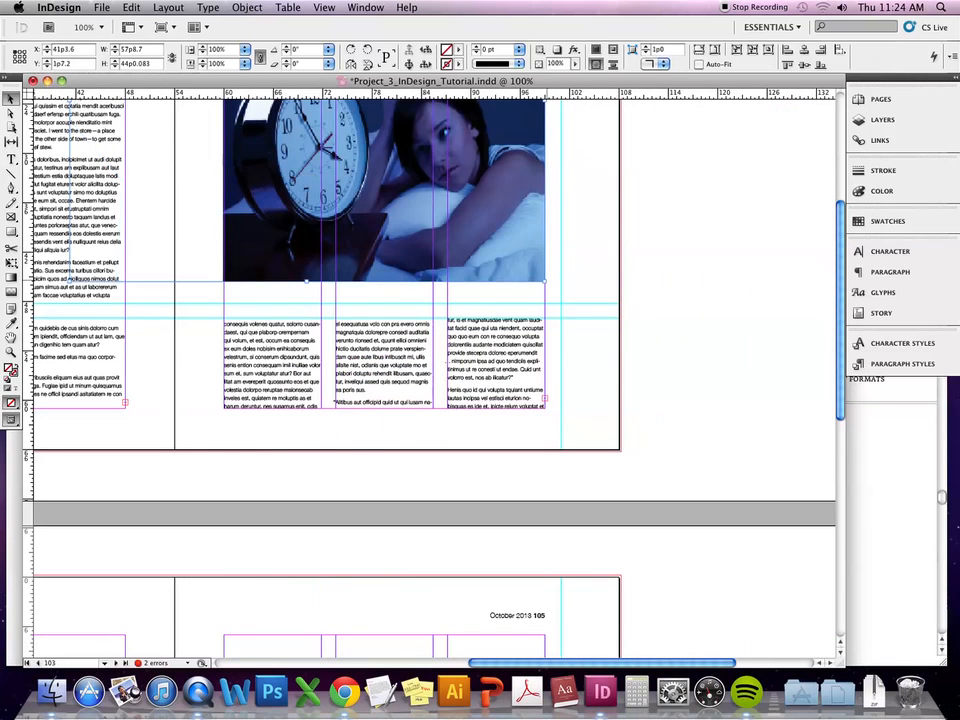
drag(545, 282, 568, 307)
drag(540, 264, 535, 262)
scroll(602, 168, left, 4)
scroll(602, 168, up, 3)
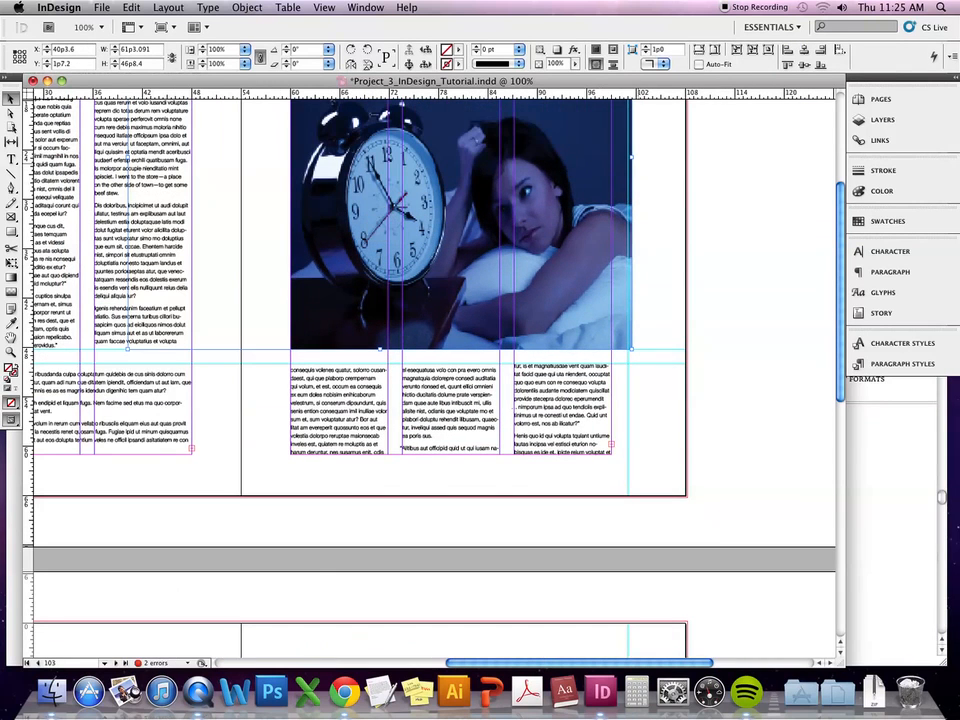
drag(631, 157, 611, 160)
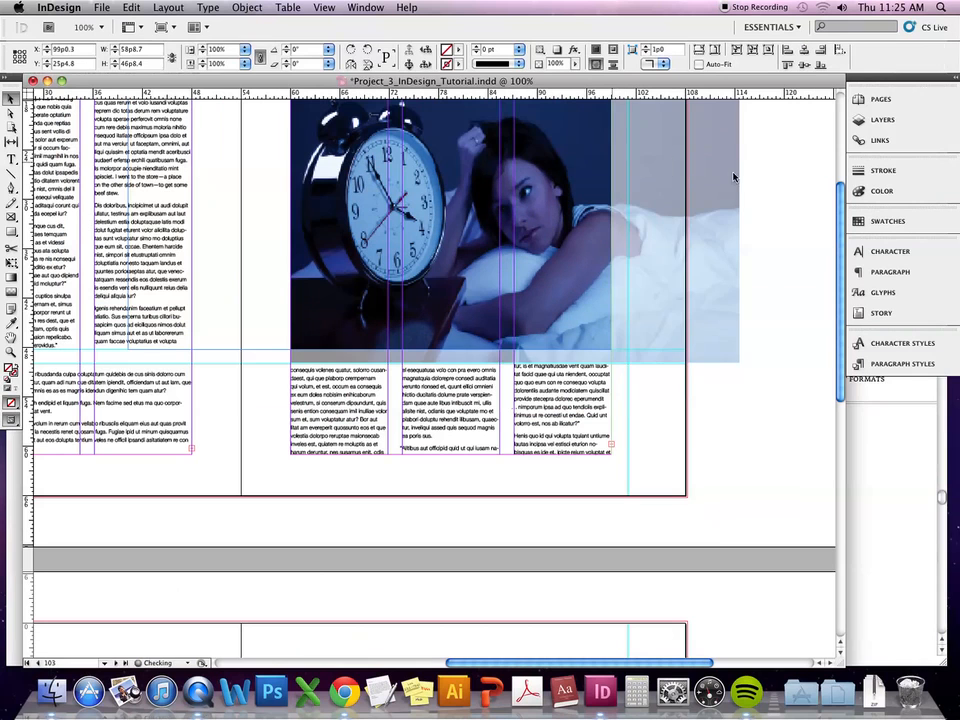
click(773, 206)
Hide the guides and view the whole spread of pages 102 and 103 at 75% zoom.
key(super+semicolon)
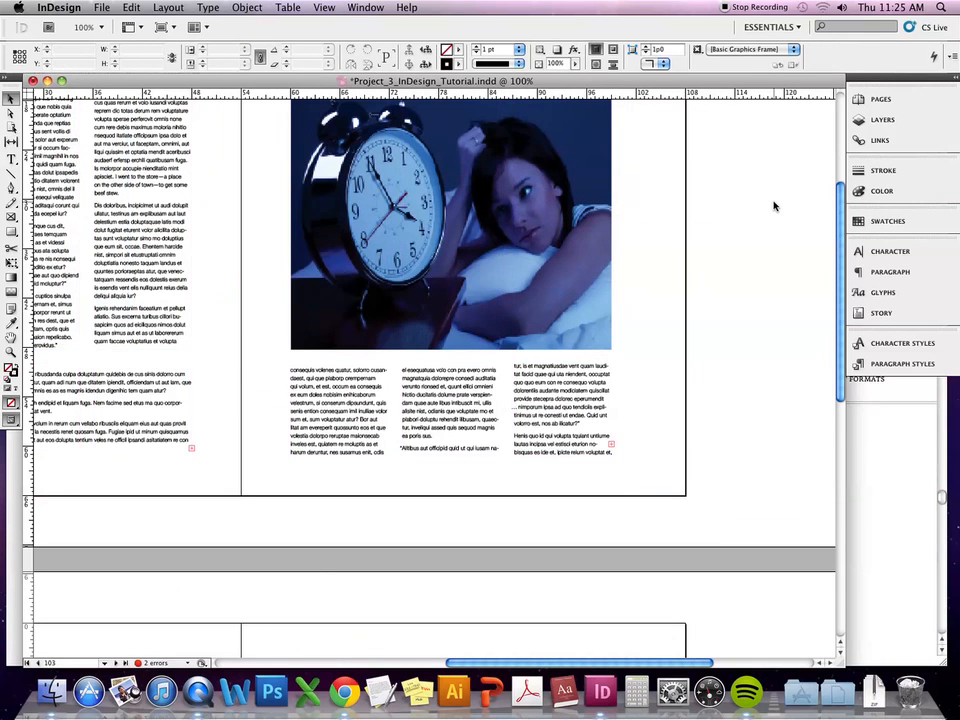
key(super+minus)
key(super+minus)
key(super+equal)
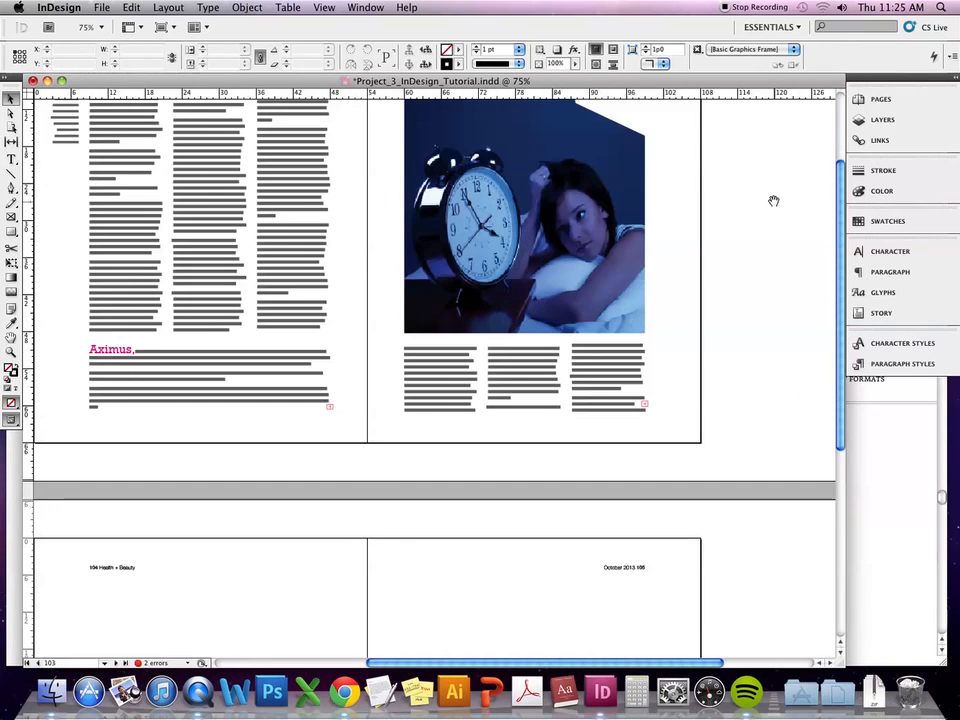
scroll(734, 175, up, 5)
scroll(734, 175, left, 3)
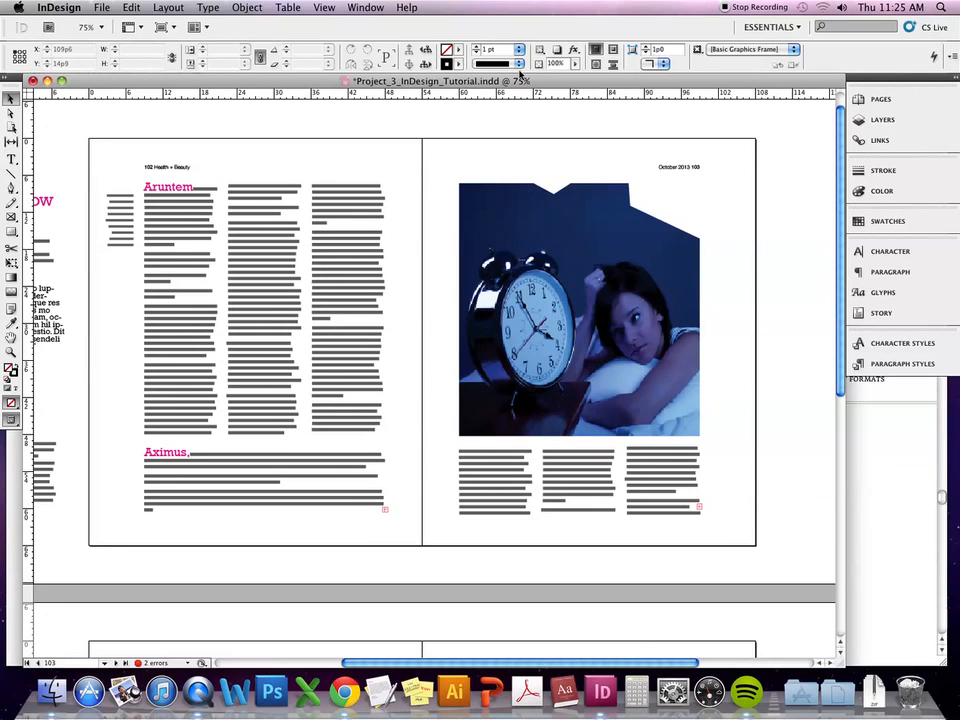
Lower the tops of page 102's three body columns to staggered heights, the third at about Y 17p6, and compare the layout with and without guides.
click(185, 193)
drag(181, 181, 240, 260)
click(254, 216)
drag(264, 184, 266, 214)
click(335, 190)
drag(347, 182, 342, 250)
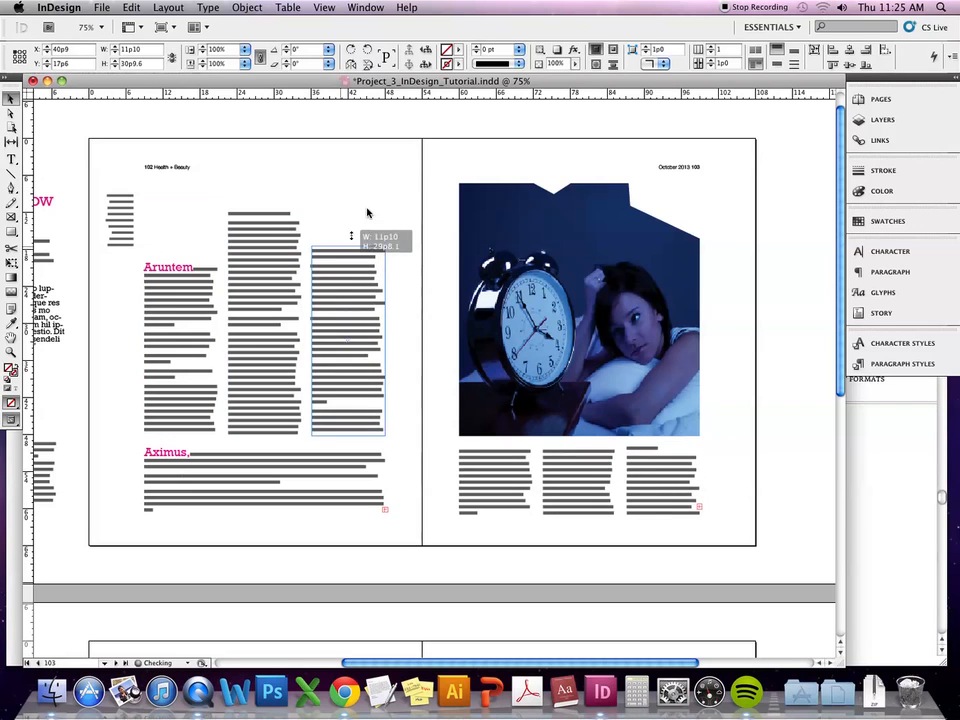
click(386, 146)
key(w)
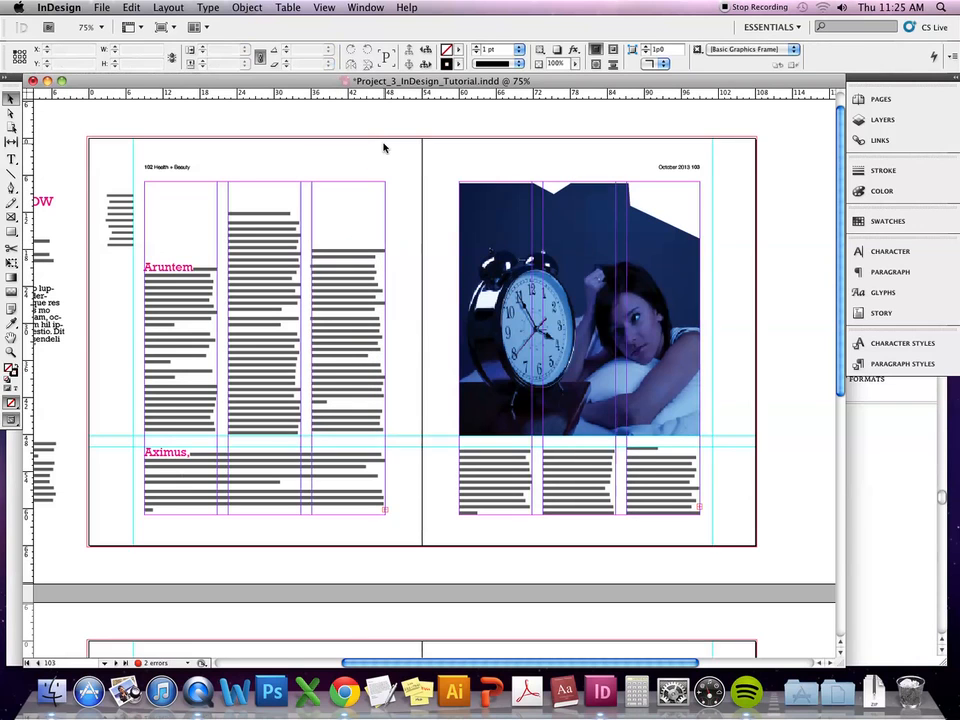
key(w)
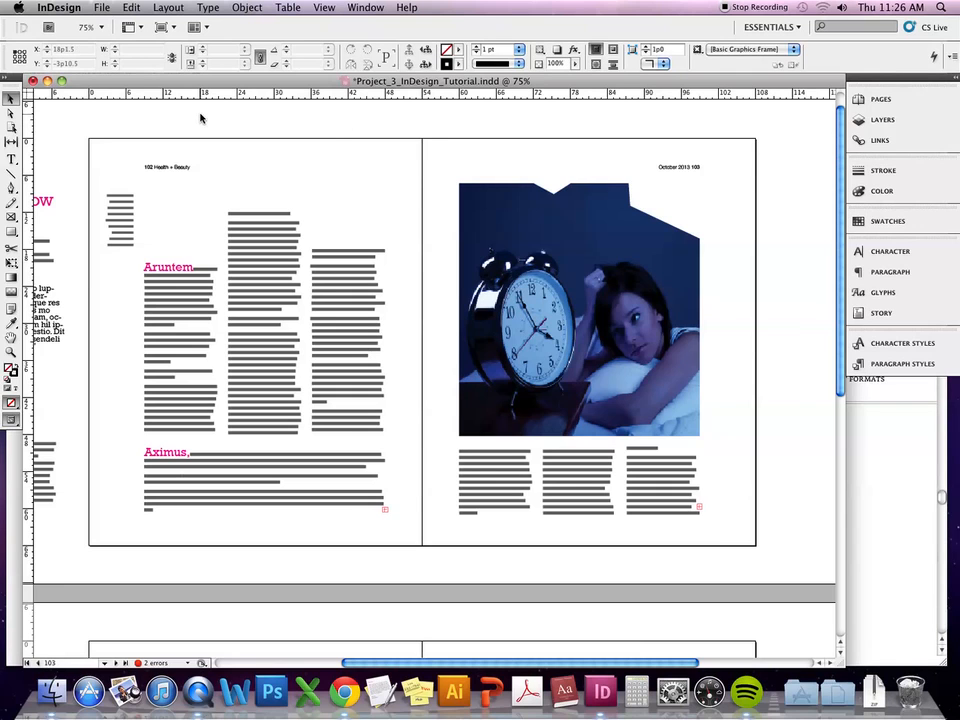
Save the document, start packaging it, and review the package summary, fonts, and colors and inks.
key(super+s)
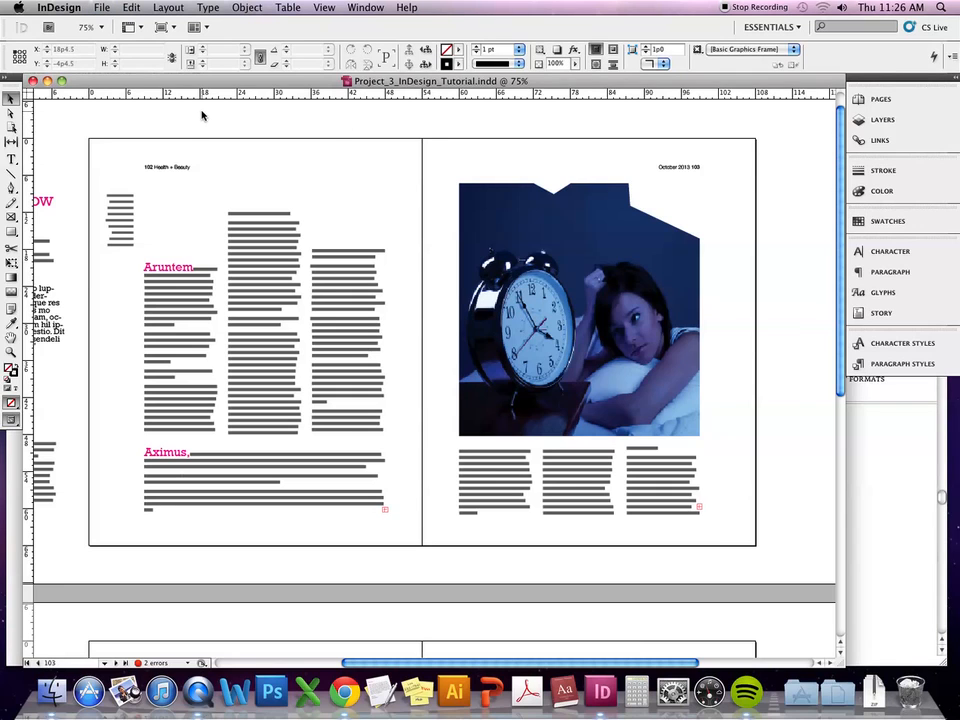
click(102, 7)
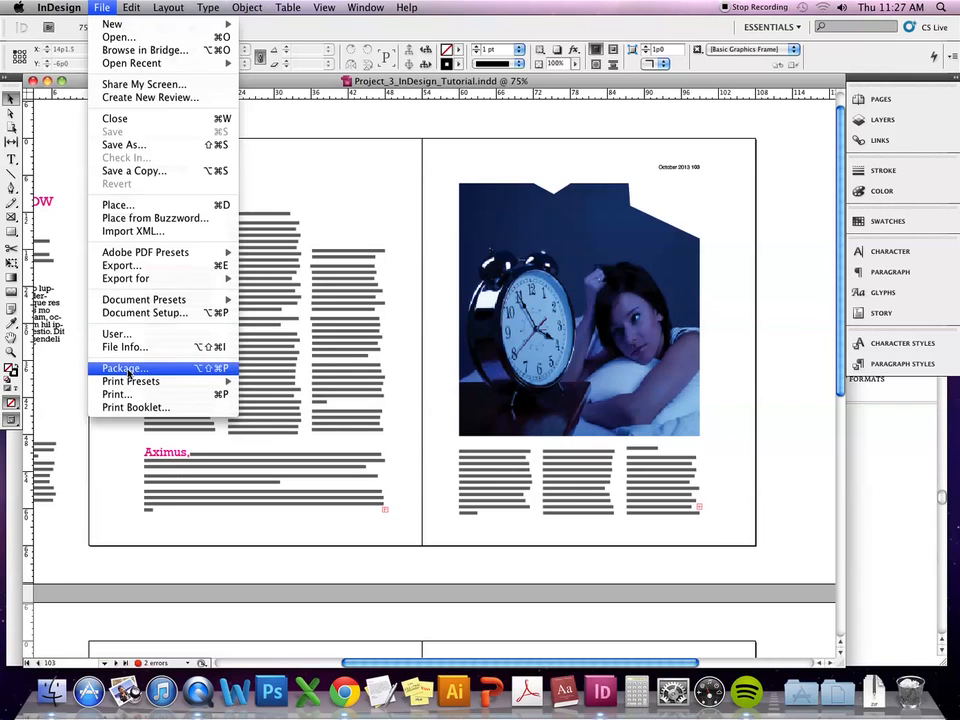
click(98, 368)
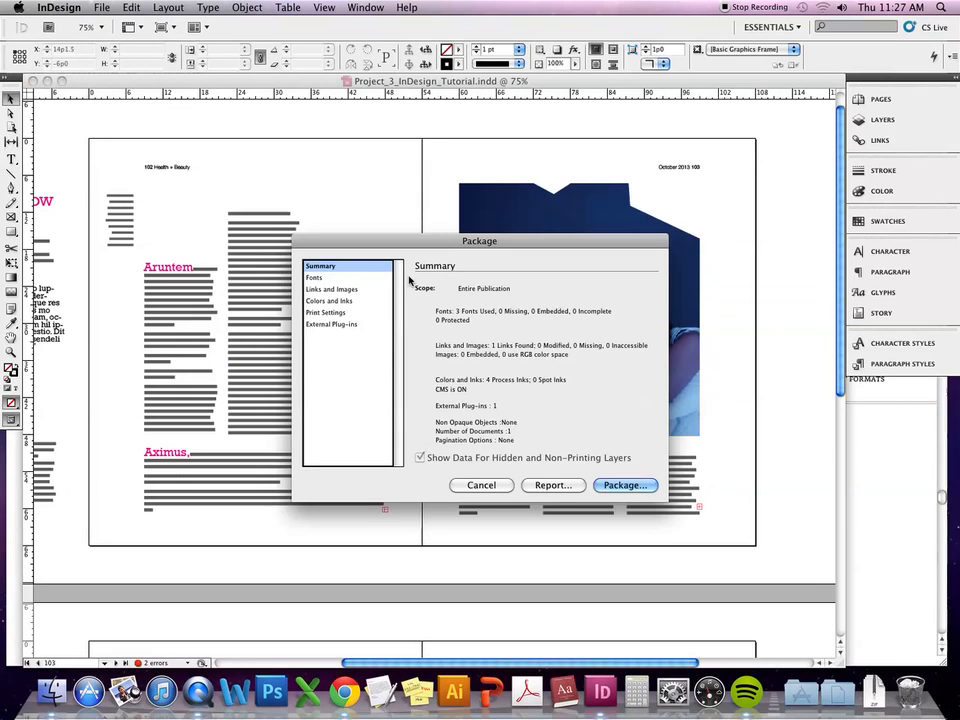
drag(425, 240, 410, 242)
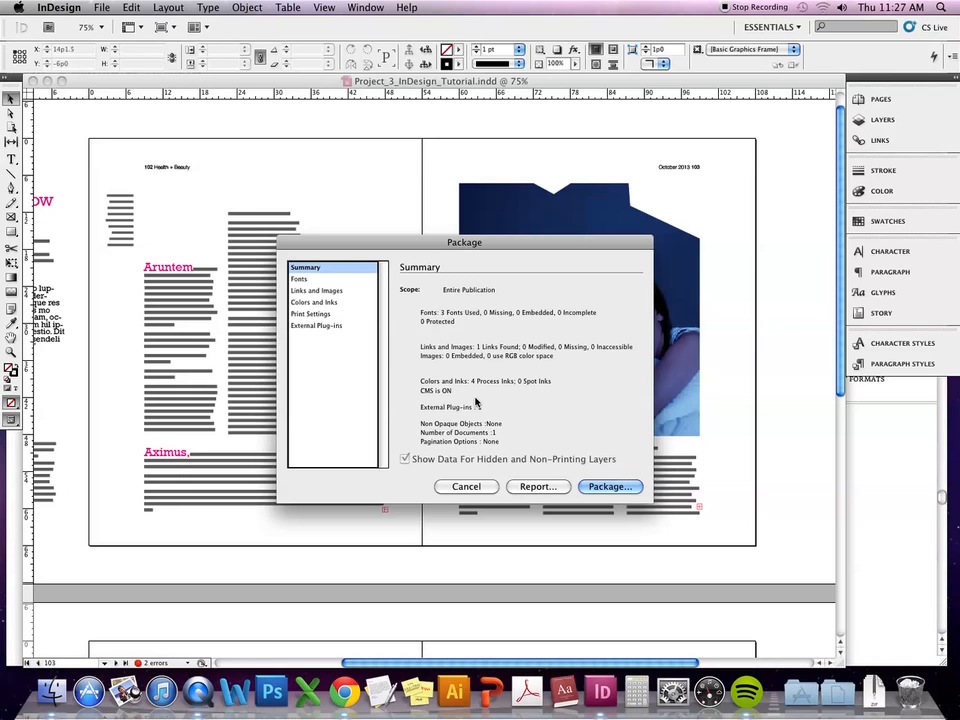
click(299, 279)
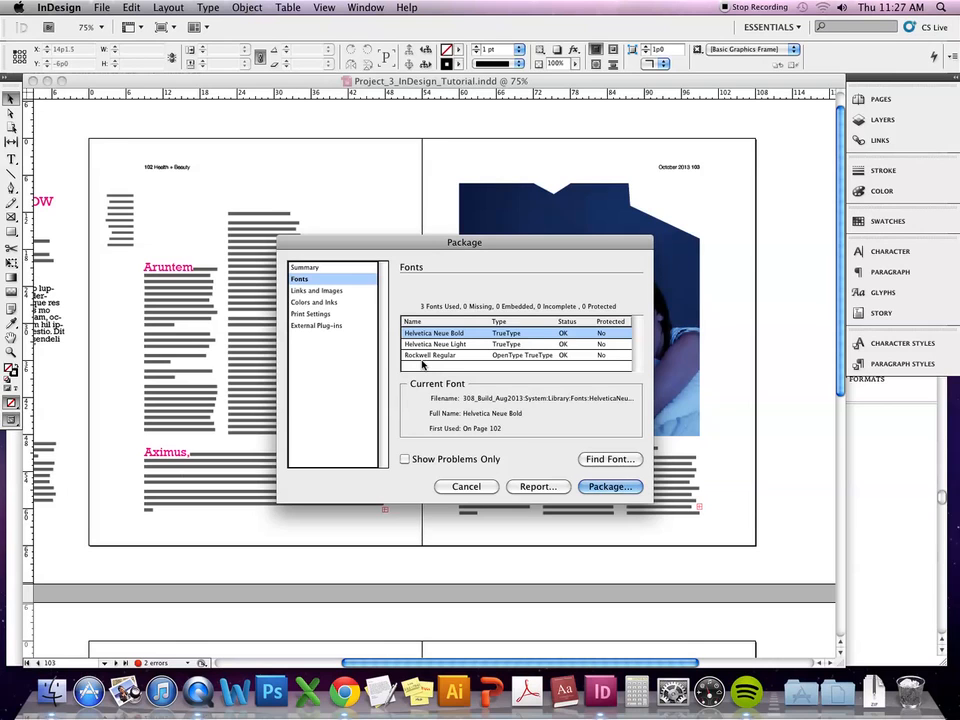
click(320, 302)
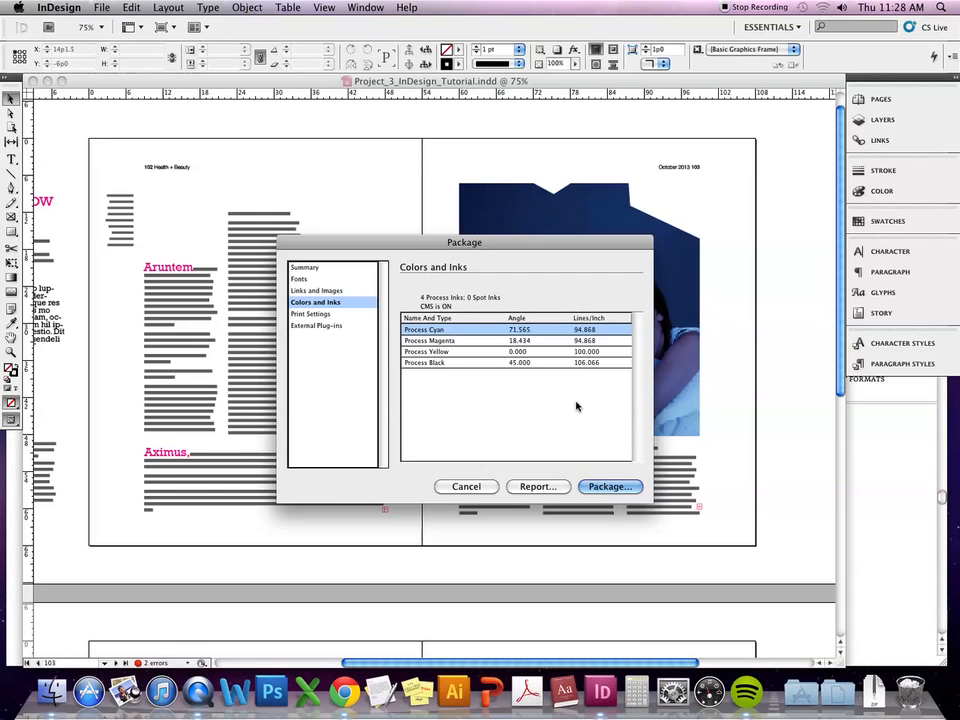
Package the document as "Project_3_InDesign_Tutorial Folder" in InDesign Tutorial, copying fonts and linked graphics, updating graphic links, and leaving the printing instructions blank.
click(610, 486)
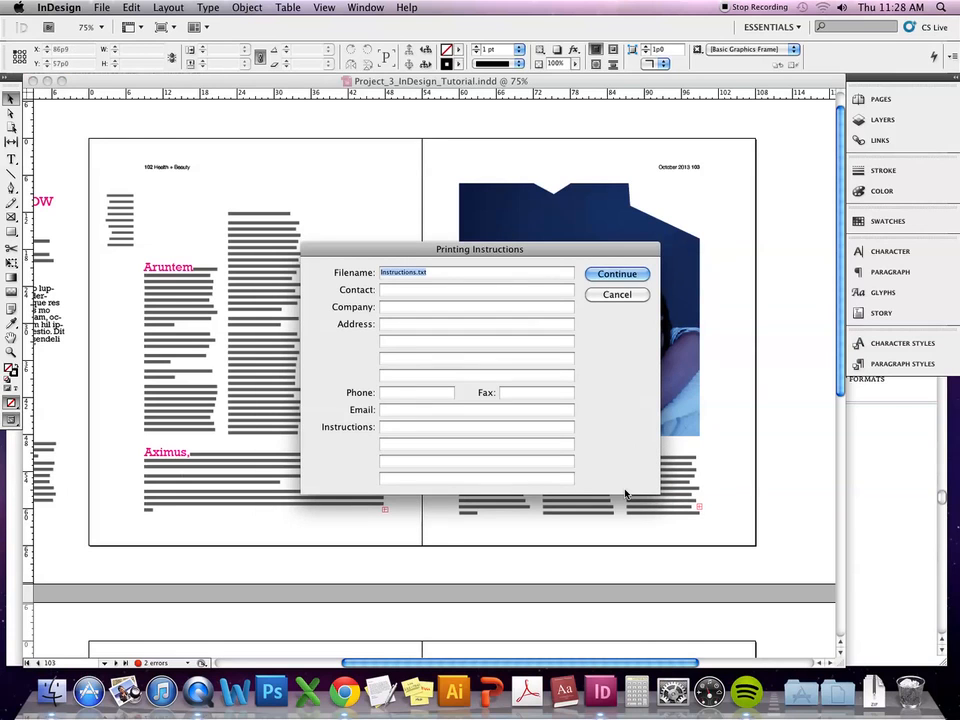
click(631, 283)
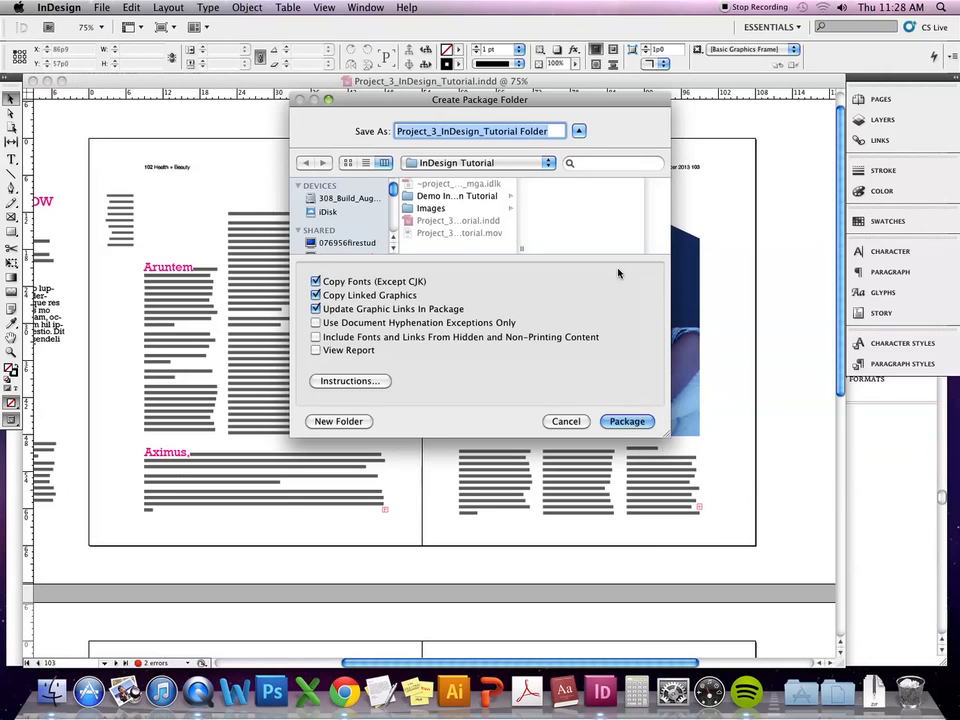
click(628, 421)
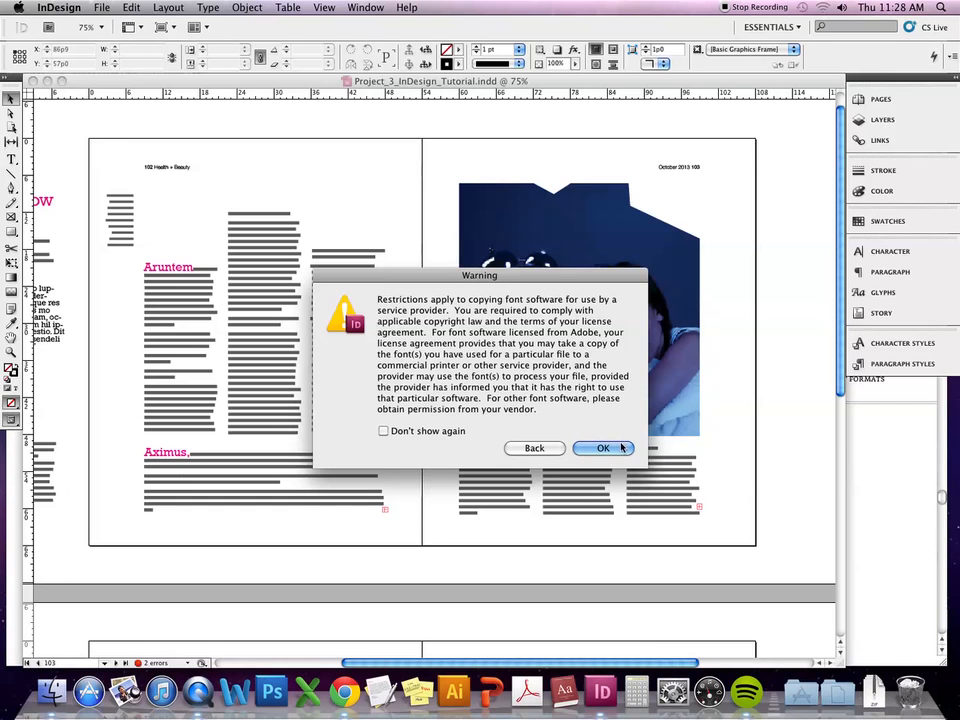
click(620, 446)
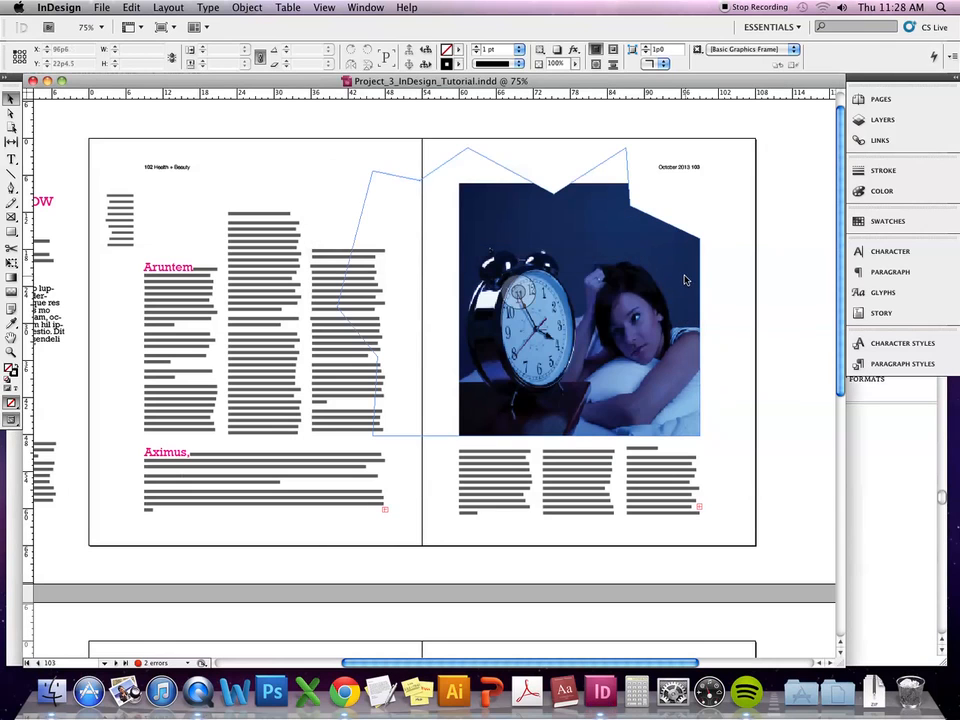
Switch to Finder and hide Chrome so the file browser is in front on the desktop.
click(344, 690)
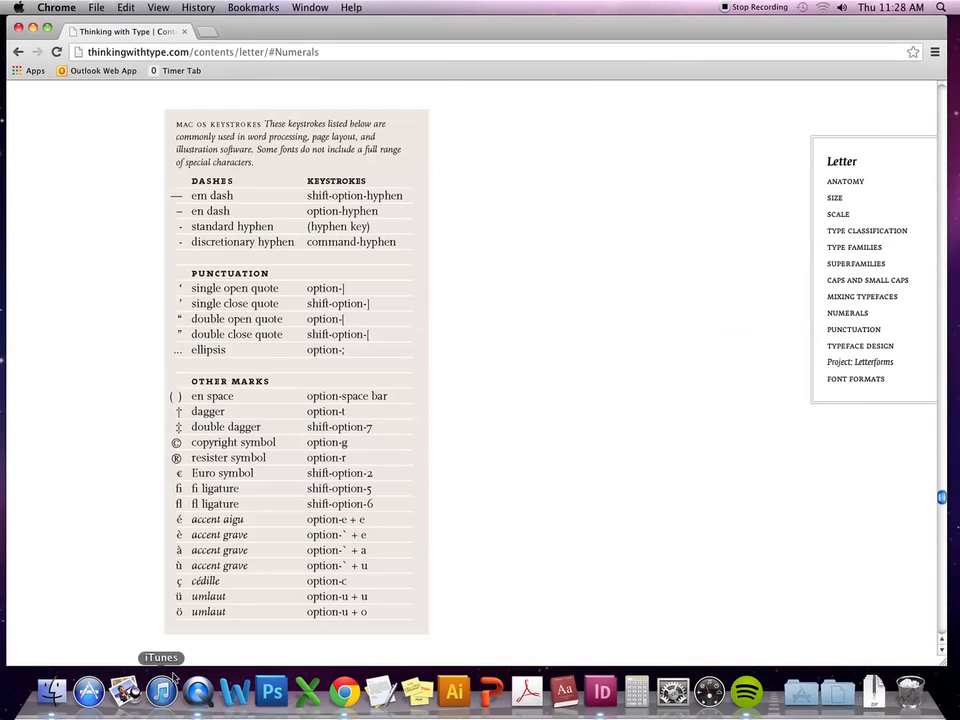
click(58, 691)
click(567, 179)
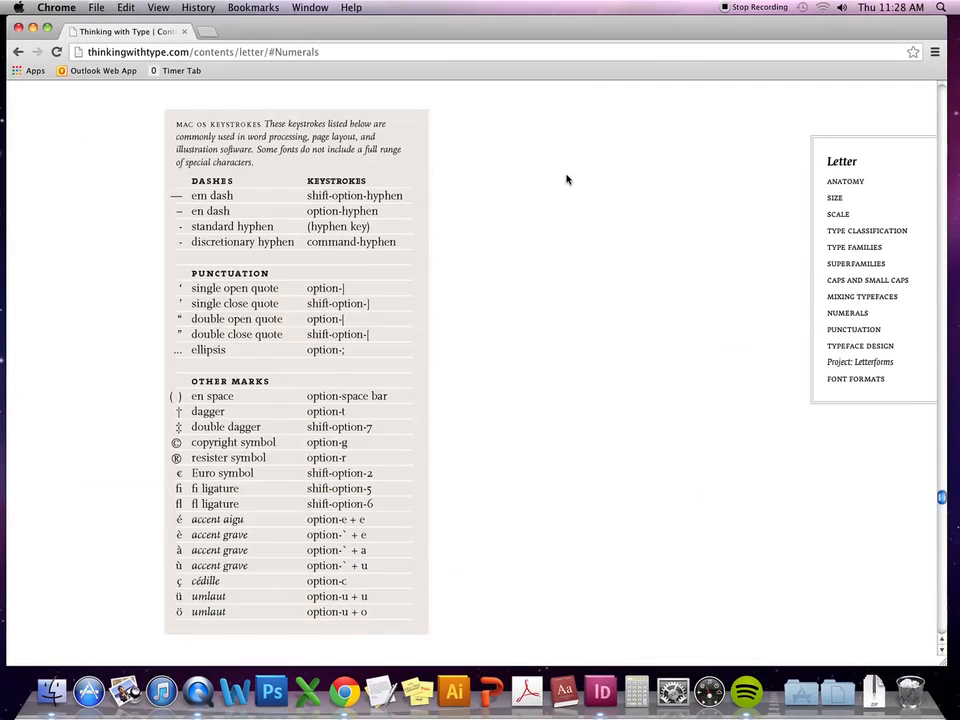
key(super+h)
scroll(418, 426, left, 3)
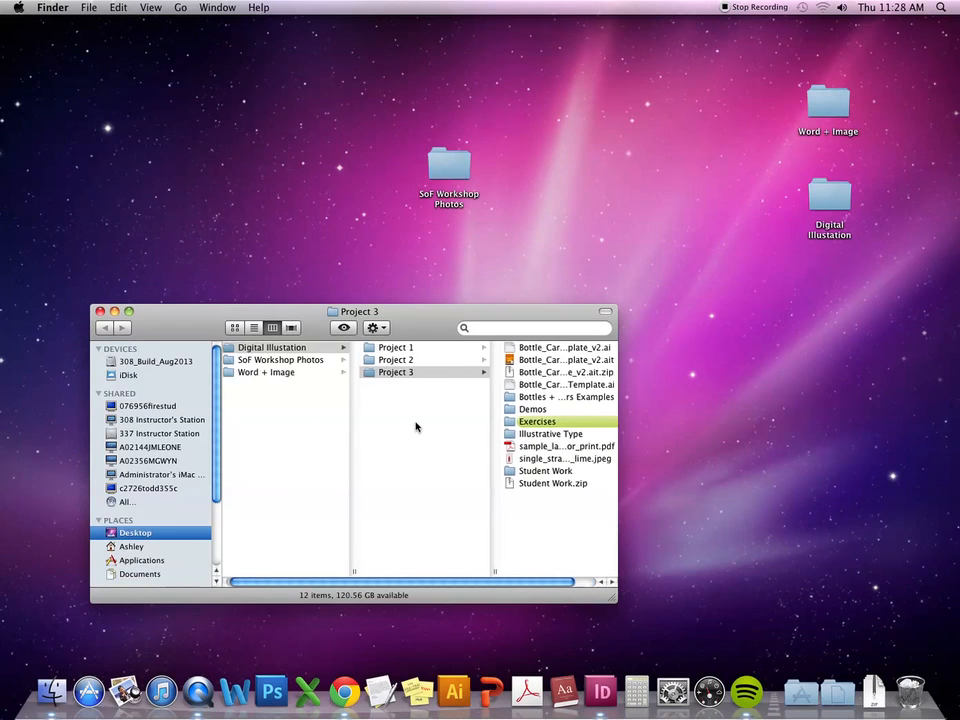
Browse from Word + Image through Project 3 (Article), Lectures + Tutorials and InDesign Tutorial to the packaged project folder, widening the column to read full names.
click(268, 372)
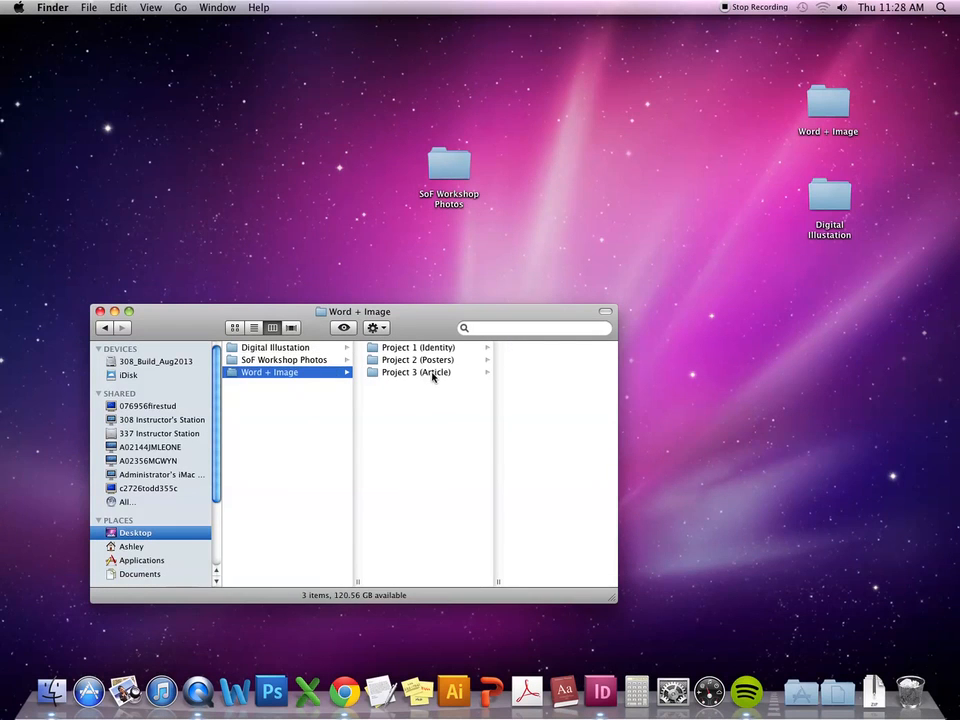
click(440, 373)
click(535, 360)
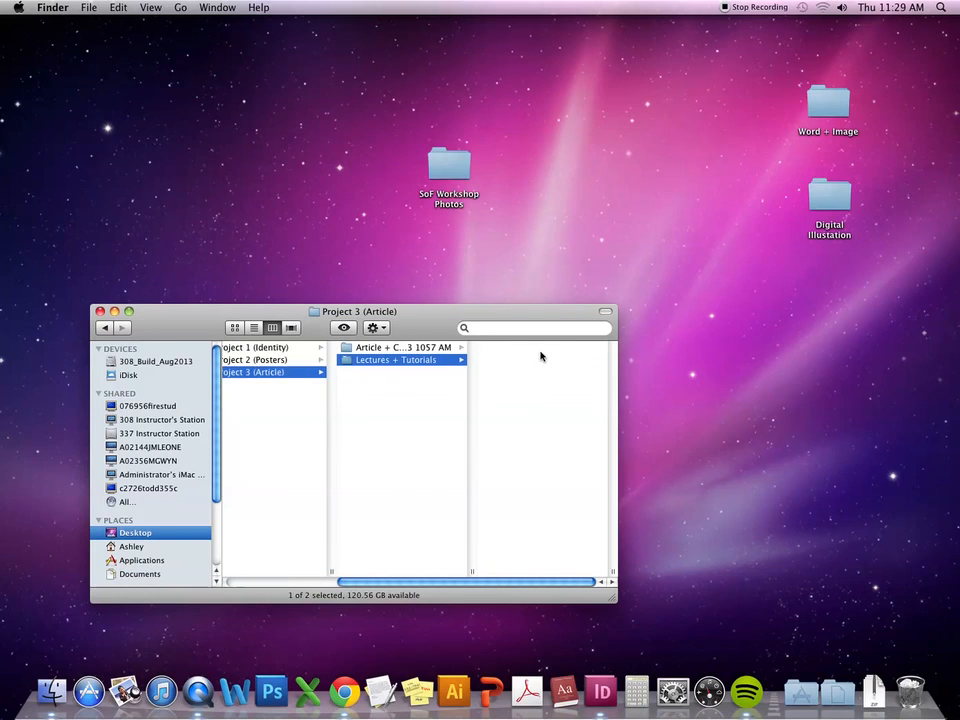
click(540, 349)
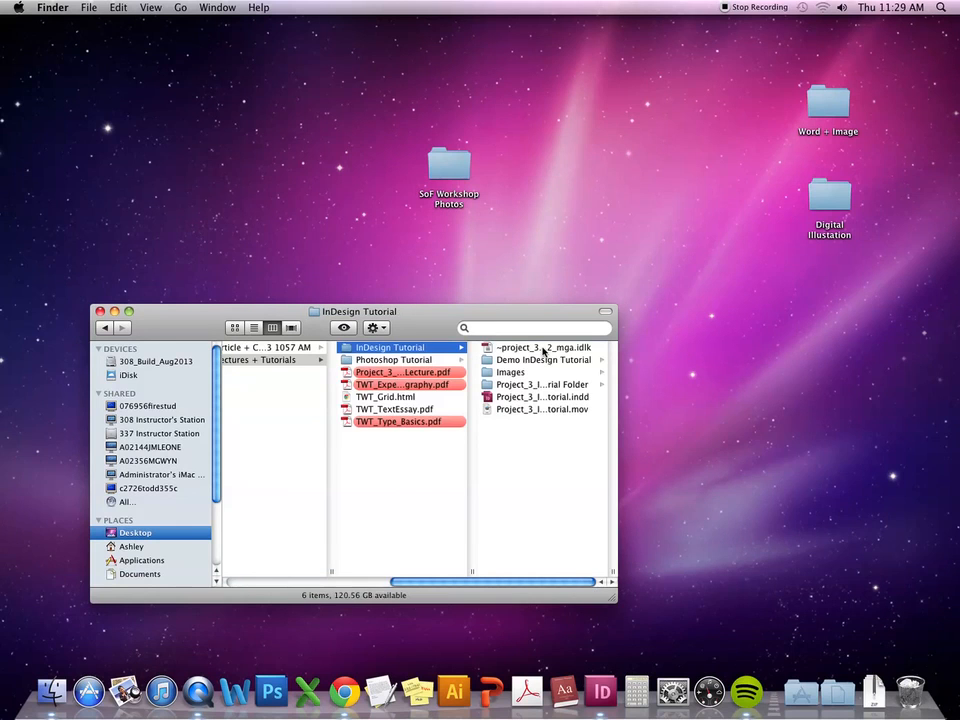
click(540, 388)
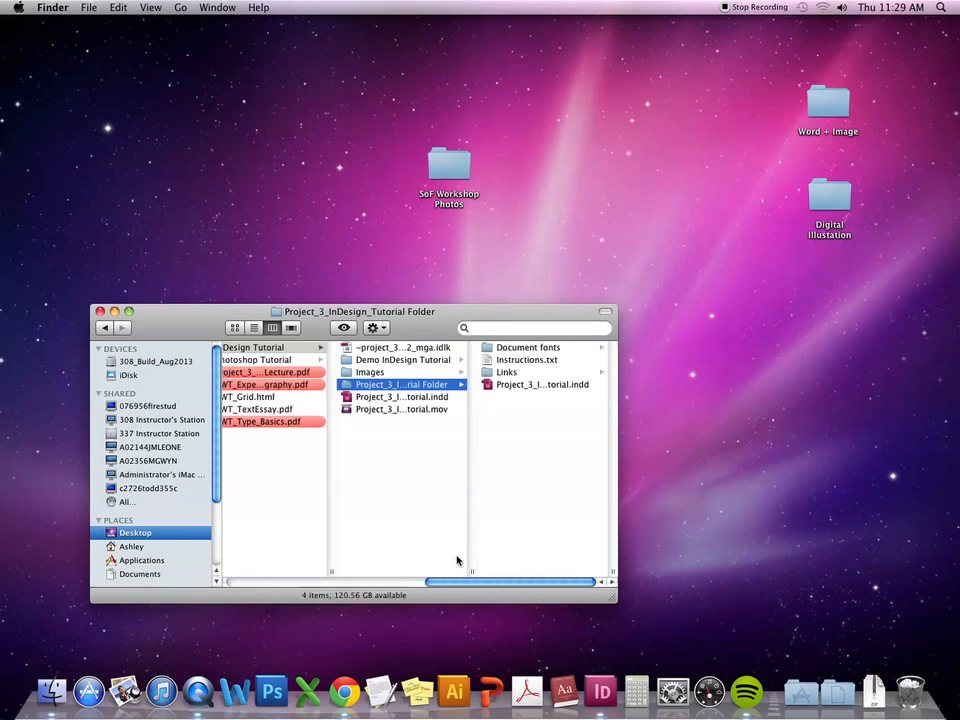
drag(469, 575, 571, 578)
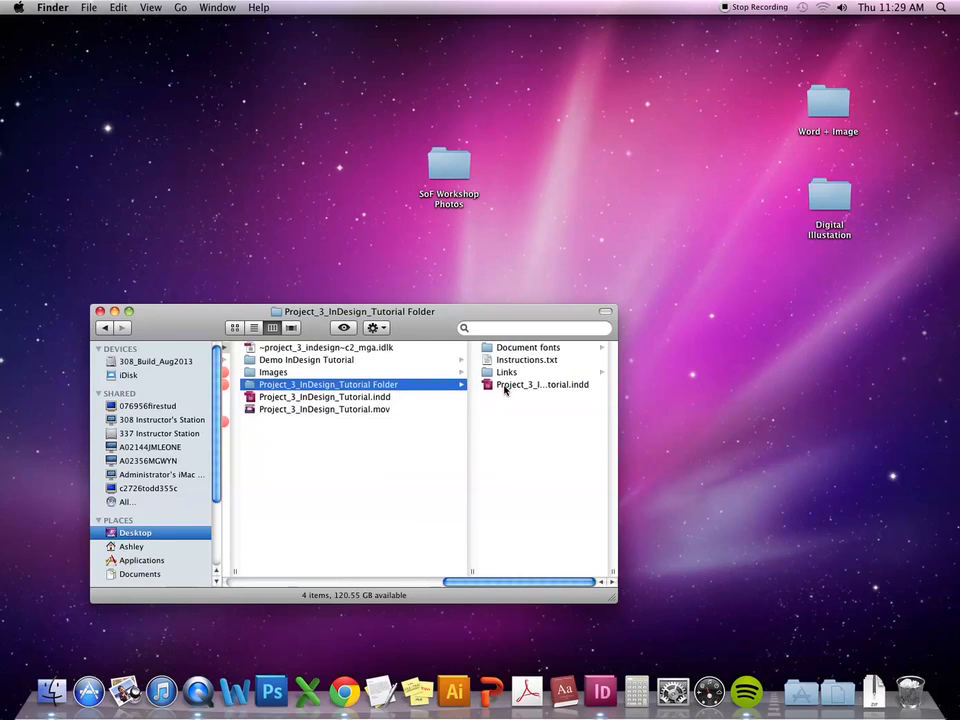
Examine the packaged InDesign file and the Links and Document fonts folders, and return to InDesign.
click(500, 388)
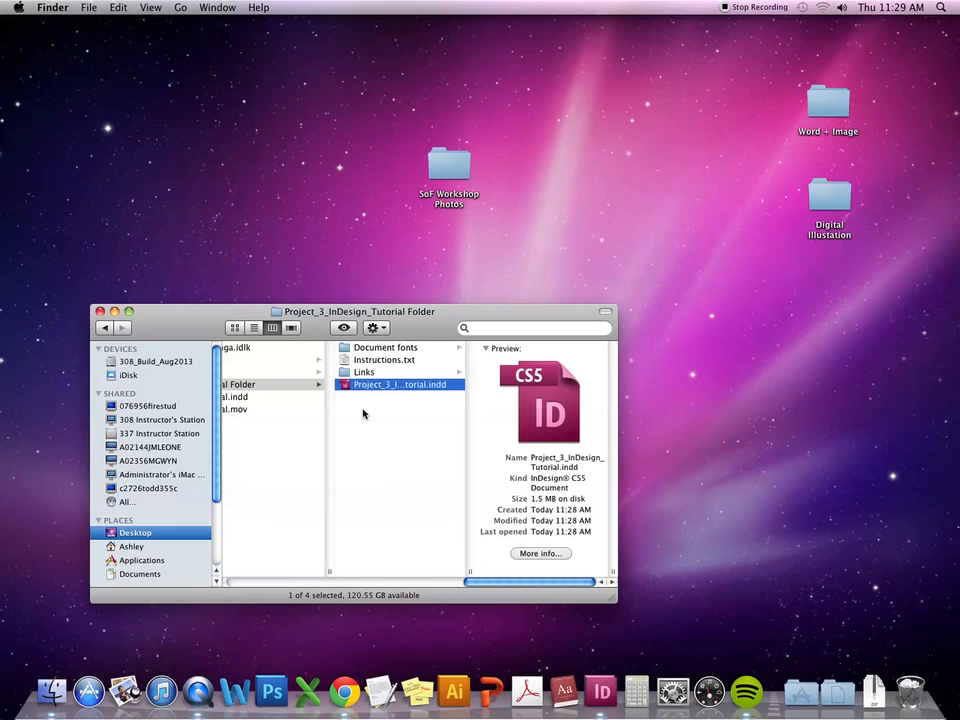
click(457, 373)
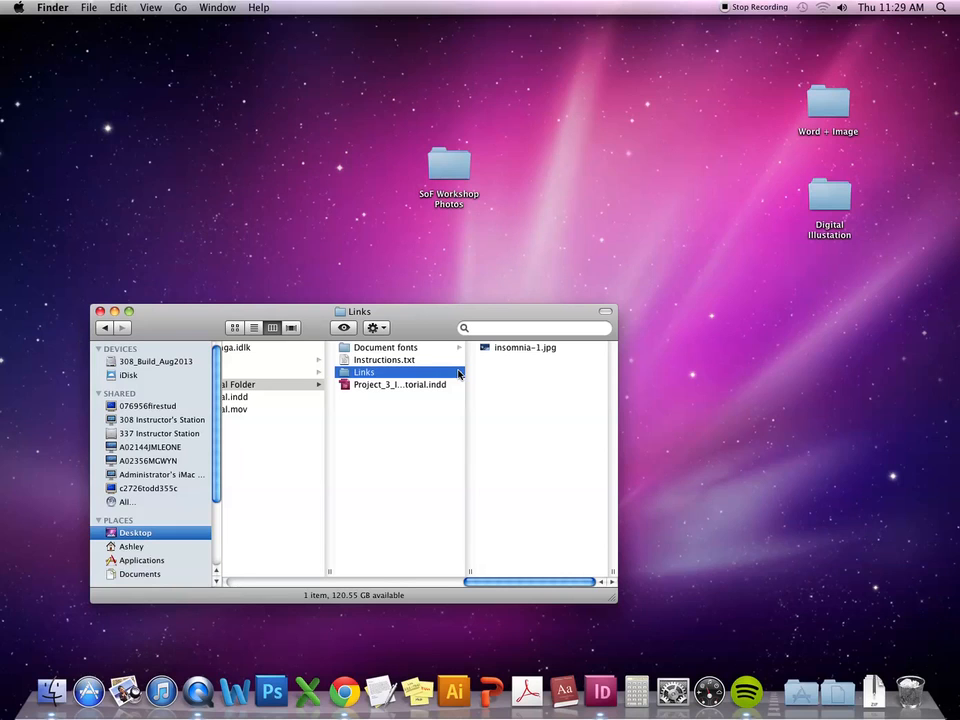
click(429, 349)
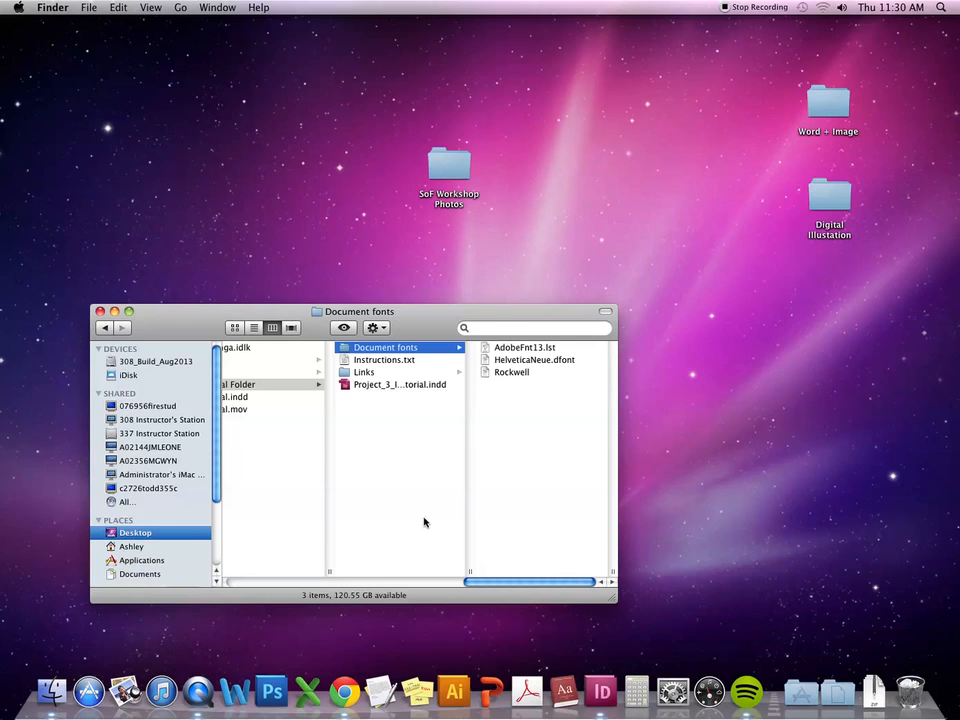
click(601, 691)
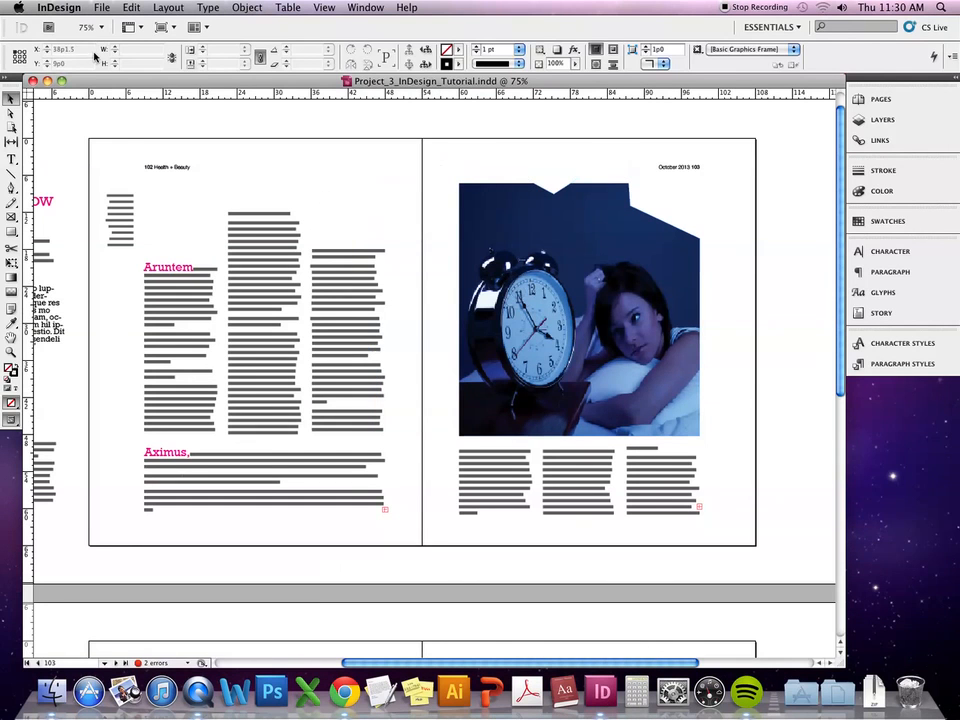
Start exporting the document as a print PDF named "Project_3_InDesign_Tutorial.pdf" in the InDesign Tutorial folder.
click(105, 7)
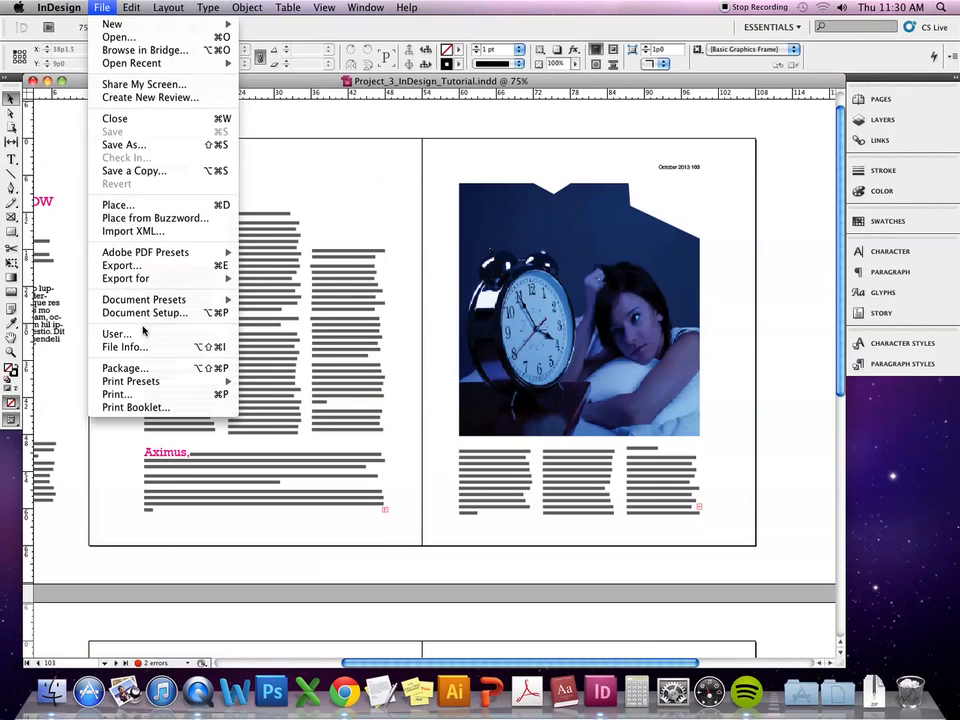
click(155, 266)
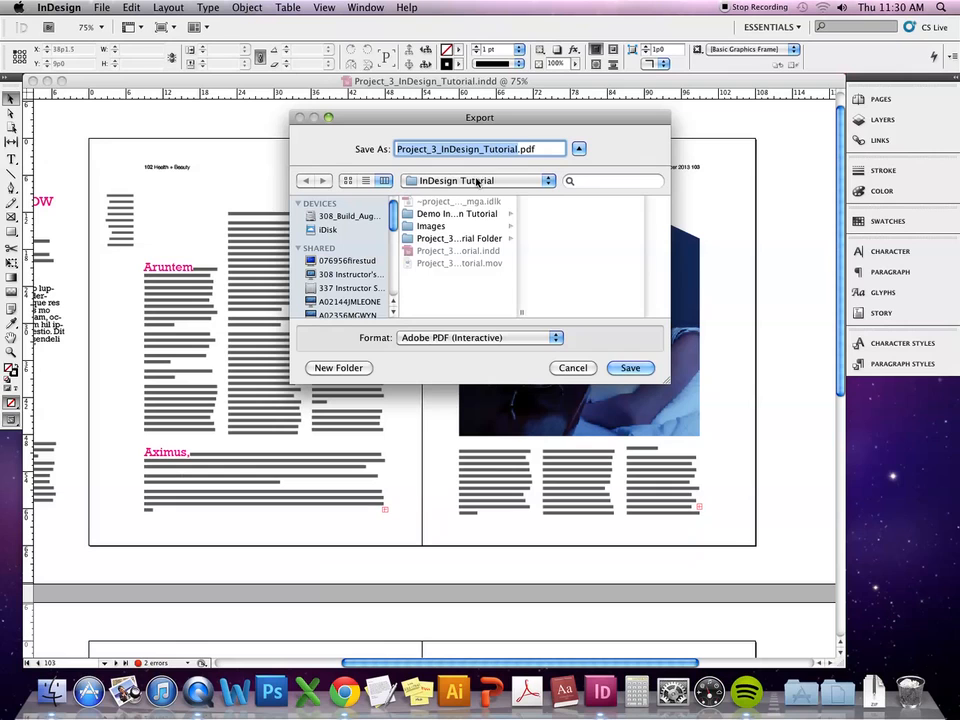
click(479, 338)
click(477, 351)
click(514, 184)
click(515, 185)
click(632, 369)
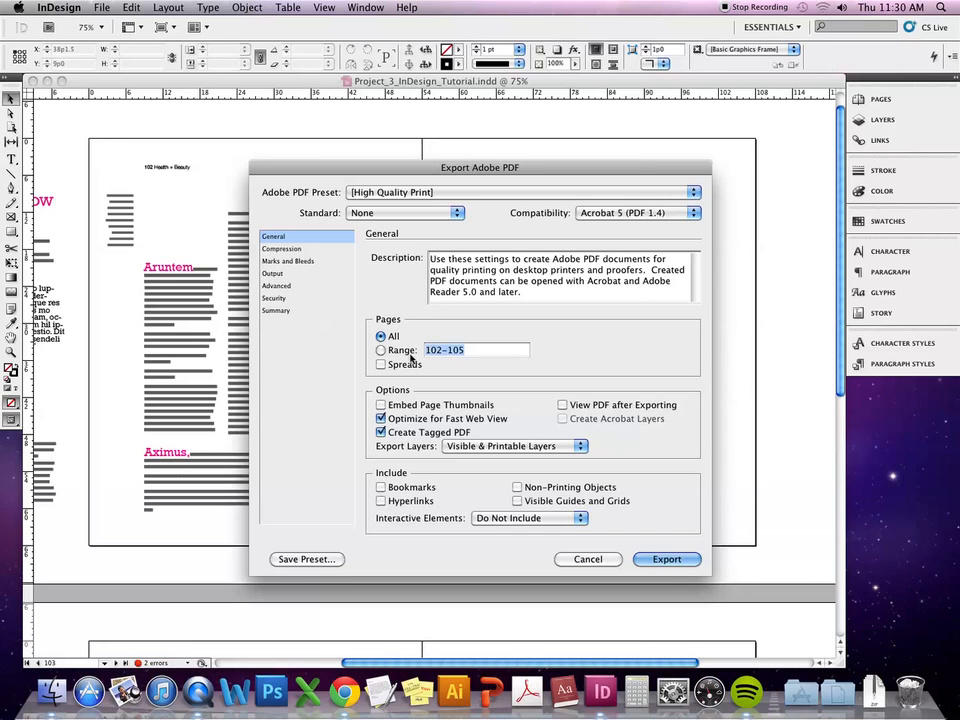
Export all pages with the High Quality Print preset, adding crop marks and using the document bleed settings.
click(319, 250)
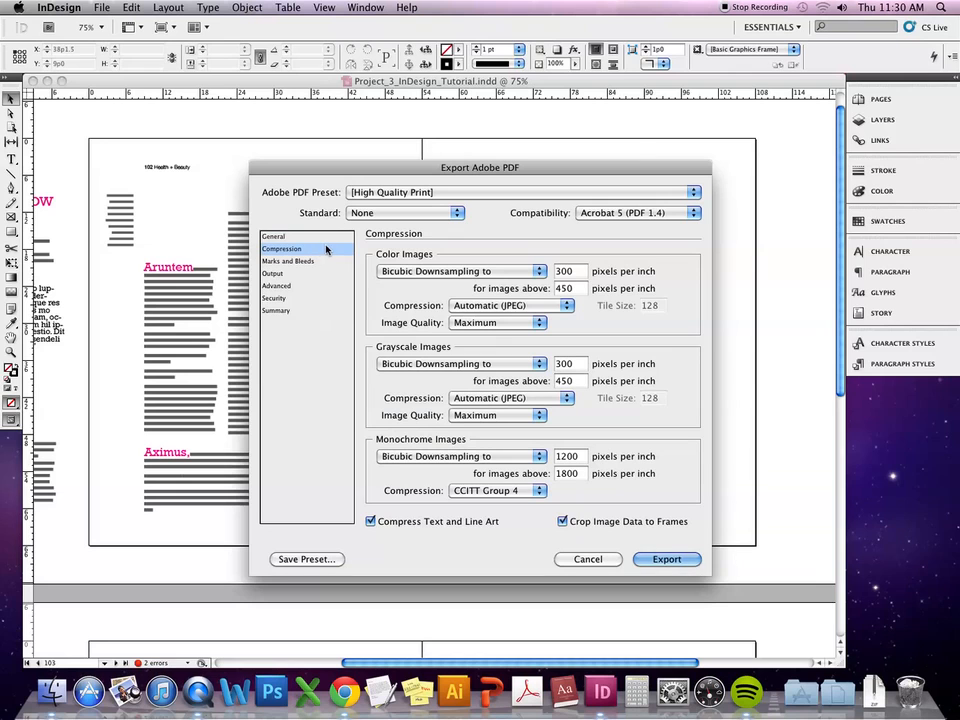
click(296, 261)
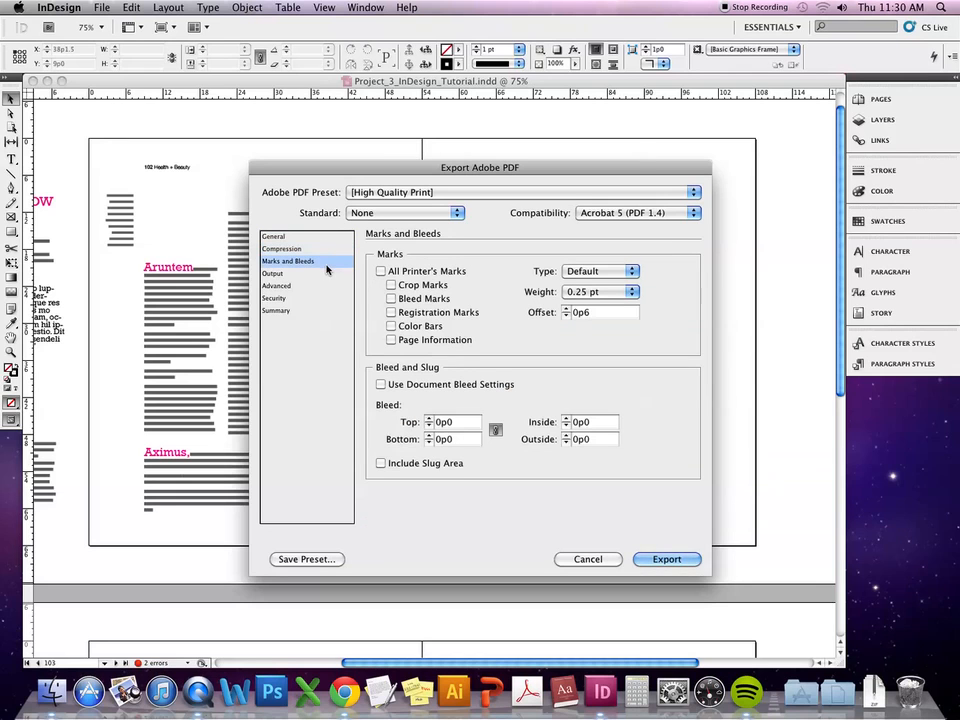
click(438, 289)
click(418, 387)
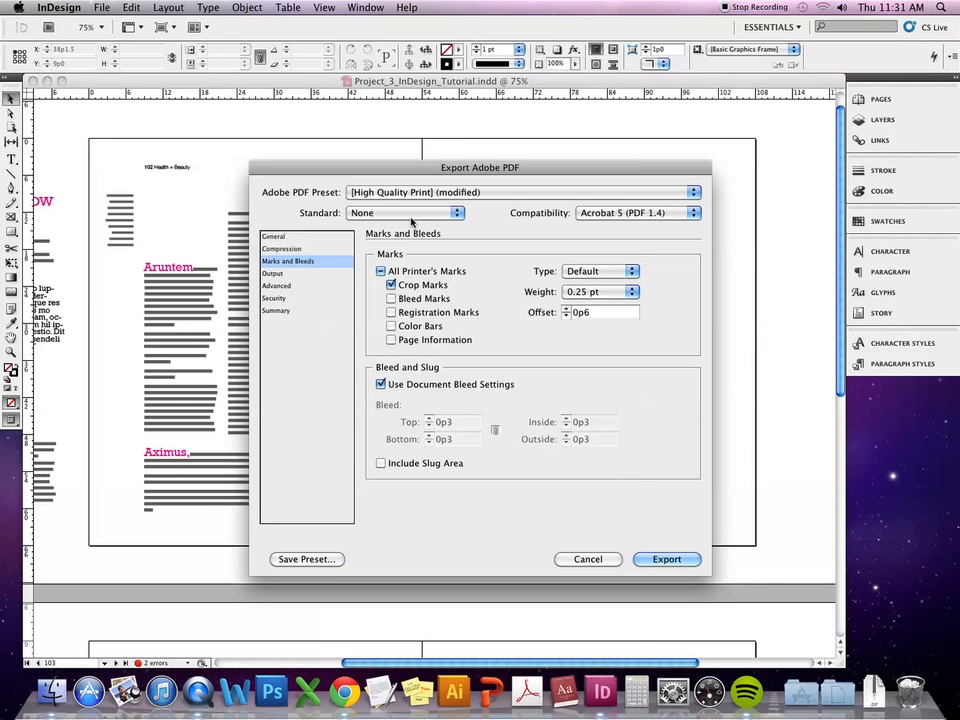
click(664, 560)
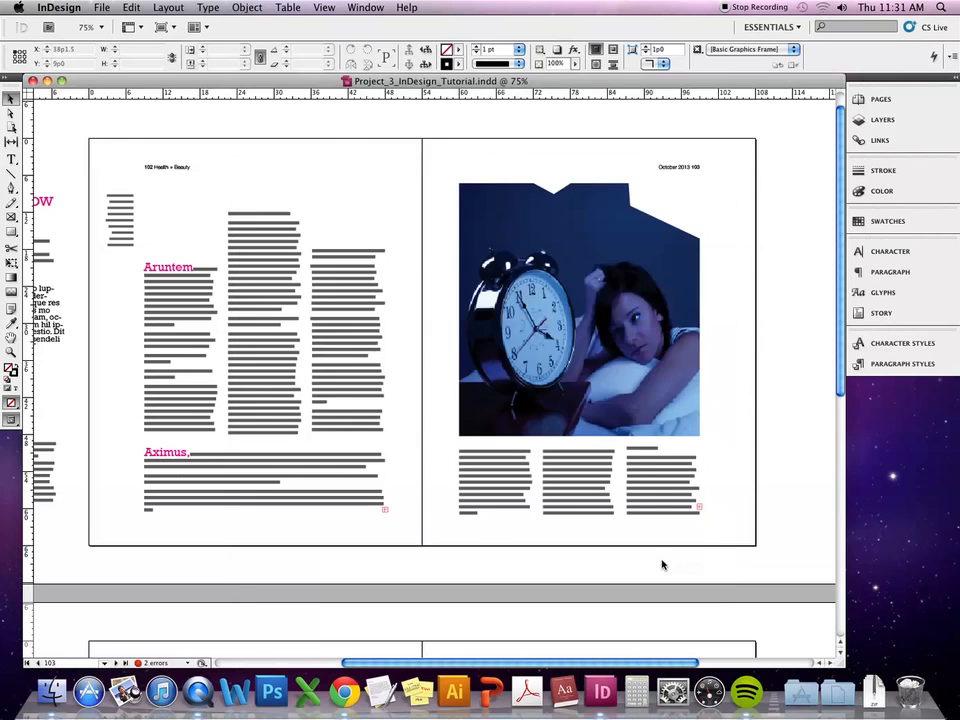
click(606, 403)
Switch to Finder, open Project_3_InDesign_Tutorial.pdf in Acrobat, and check the layout and crop marks on pages 102 and 103.
click(52, 690)
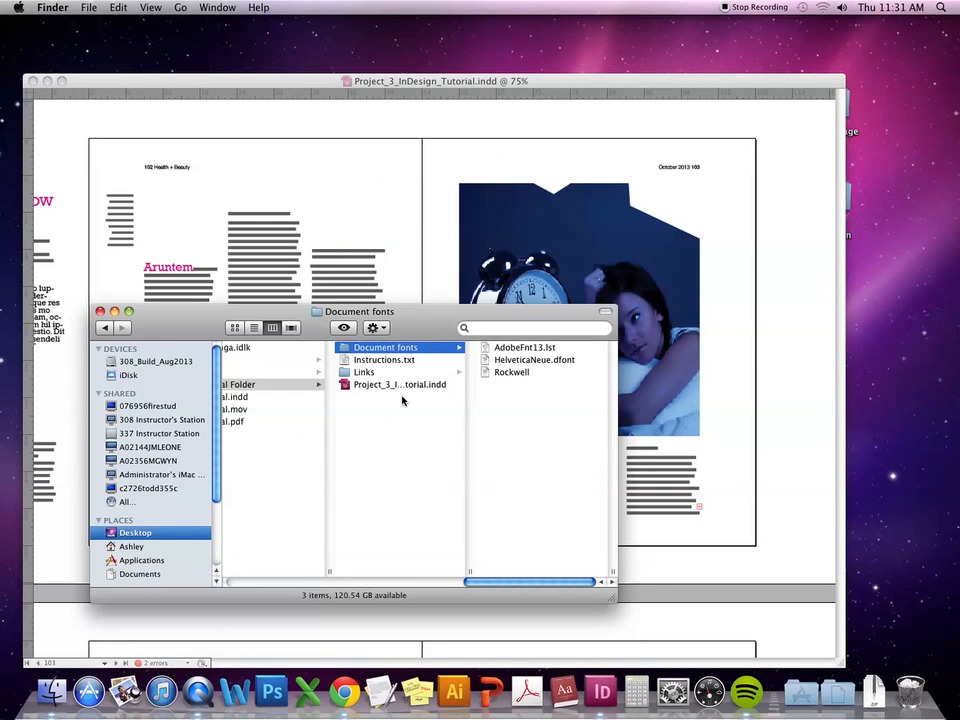
scroll(357, 428, left, 5)
click(356, 424)
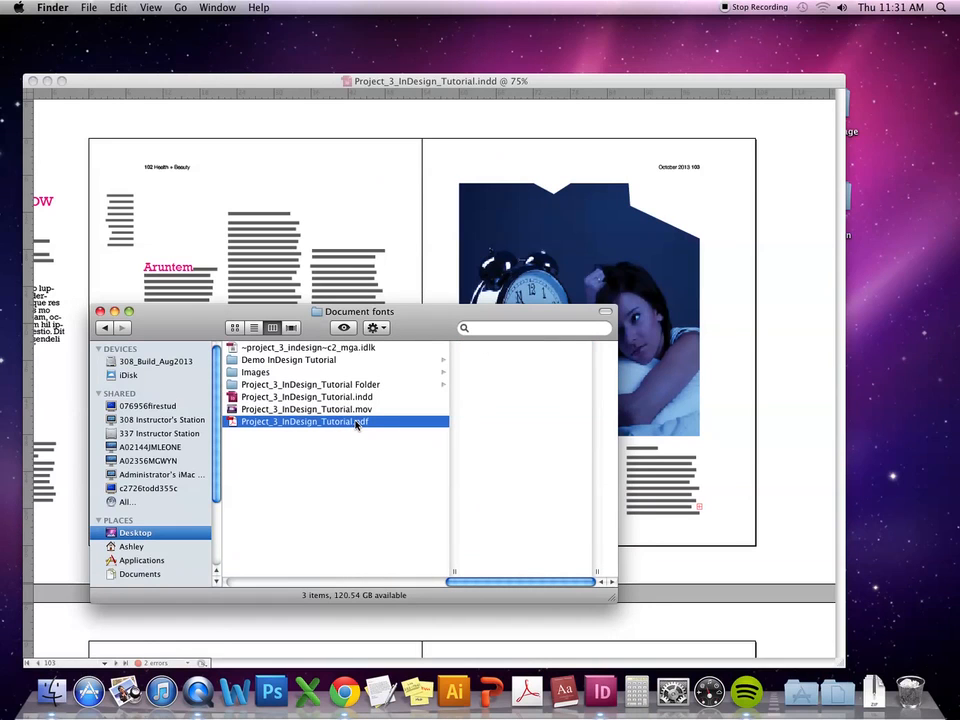
double_click(356, 424)
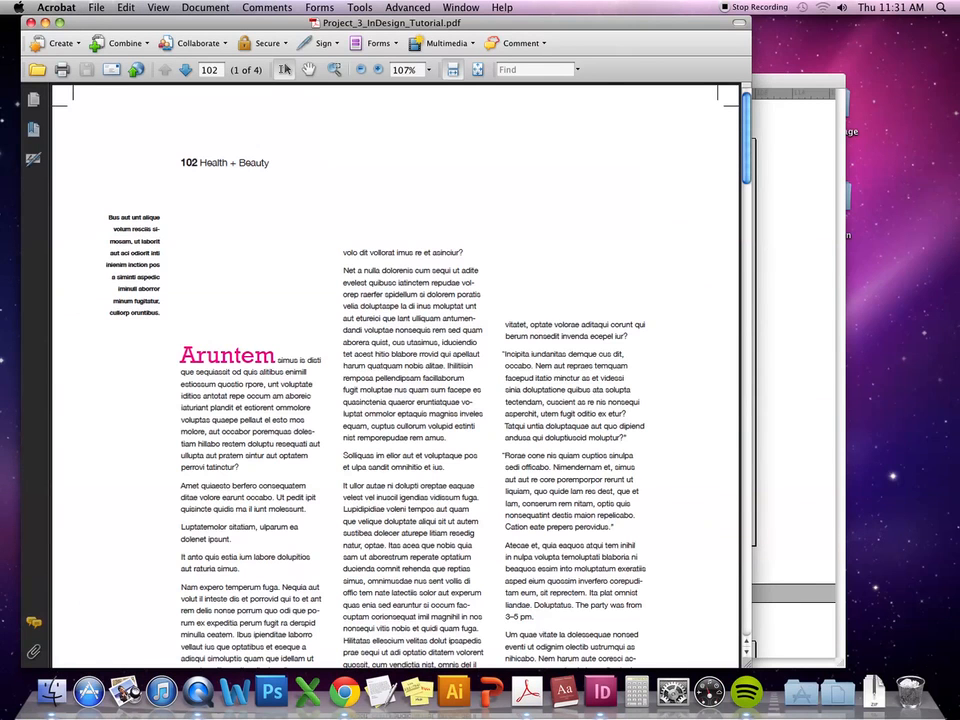
scroll(400, 380, down, 10)
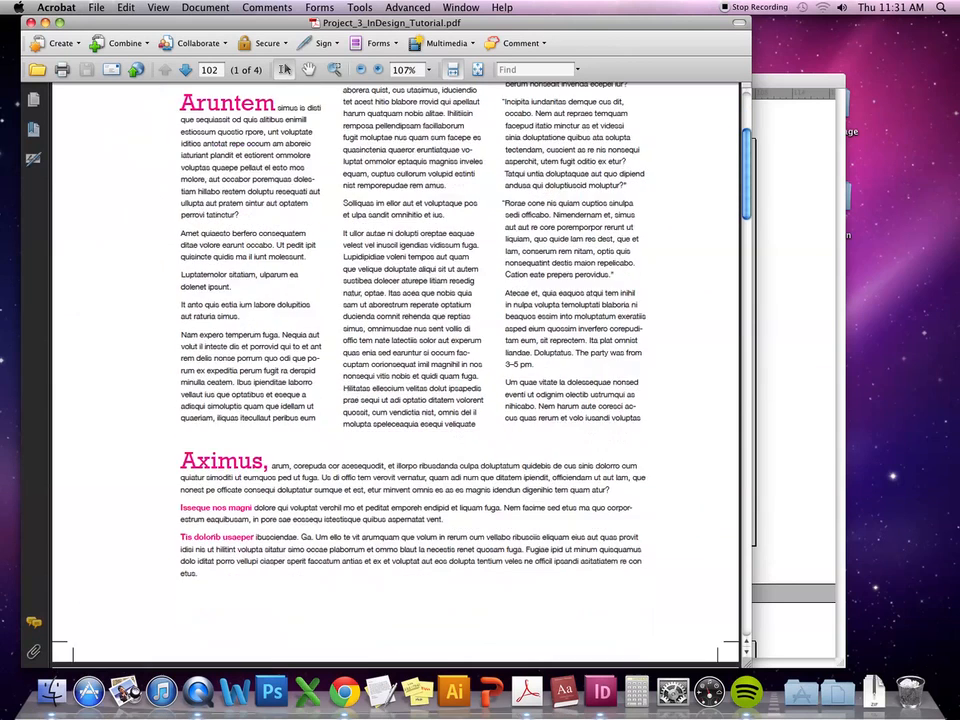
scroll(516, 364, down, 8)
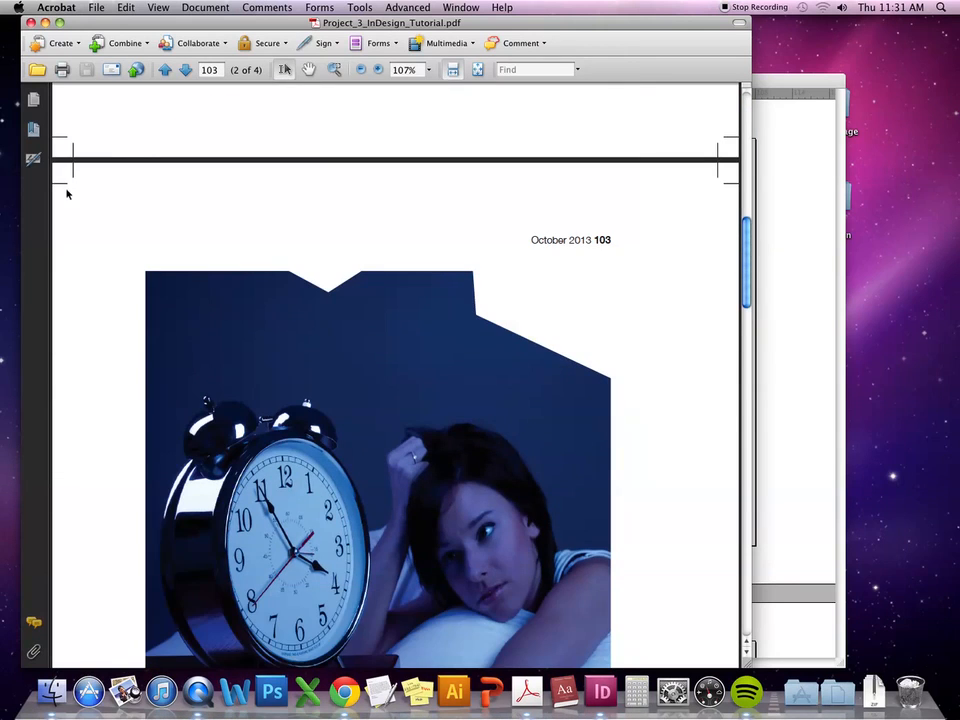
scroll(395, 375, down, 6)
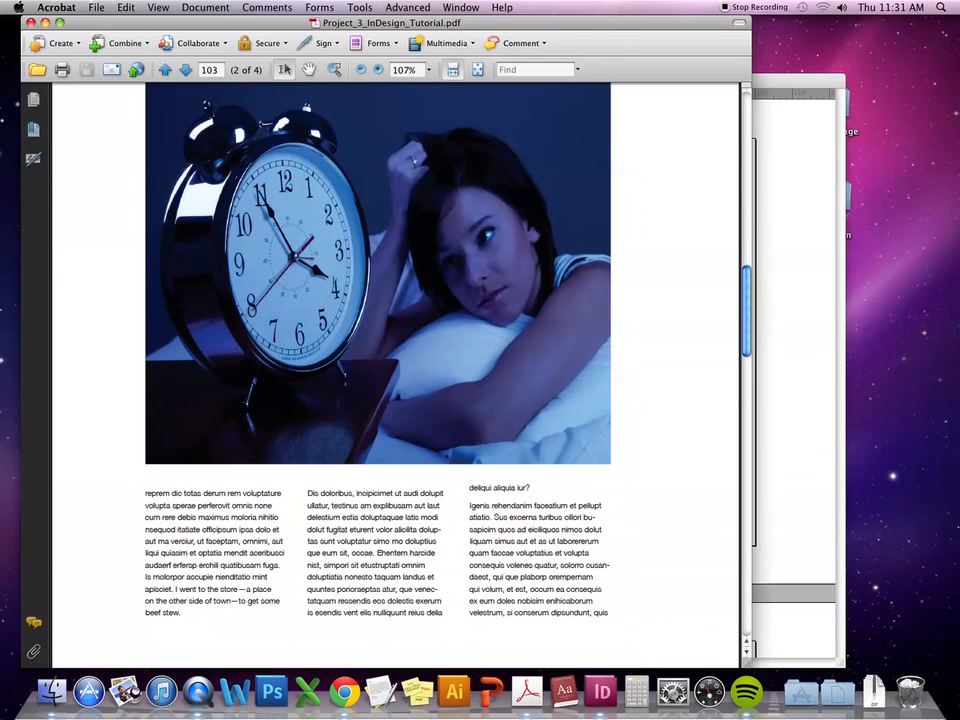